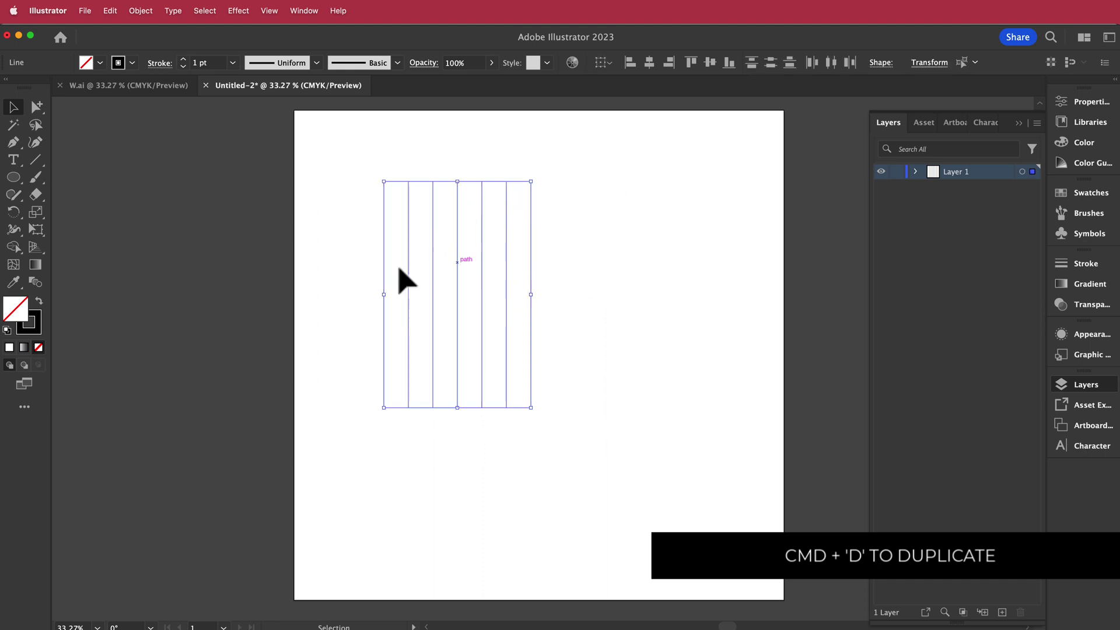
Step: Paste a copy of the seven vertical lines in place and rotate it 90° to form a crossed grid
{"action": "key", "text": "a"}
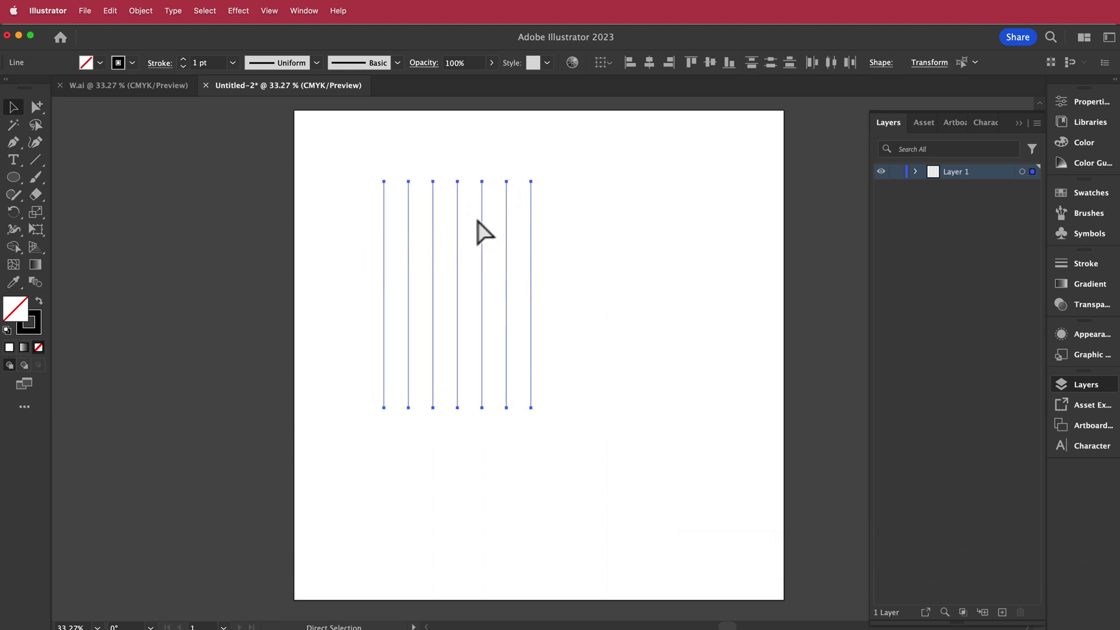
{"action": "left_click", "coordinate": [110, 11]}
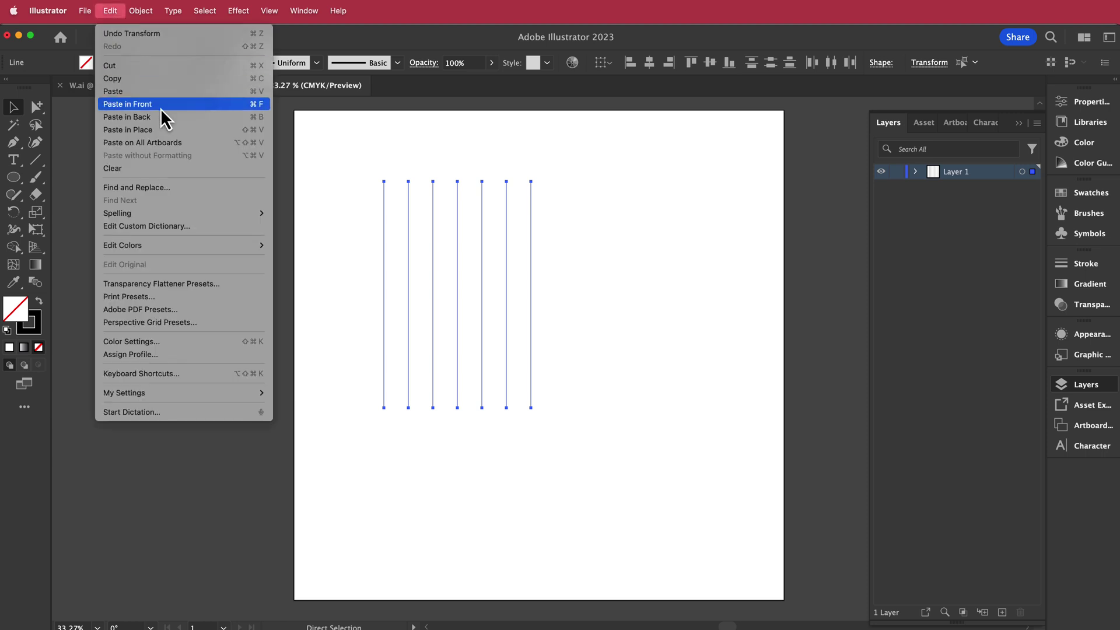
{"action": "left_click", "coordinate": [168, 130]}
{"action": "key", "text": "v"}
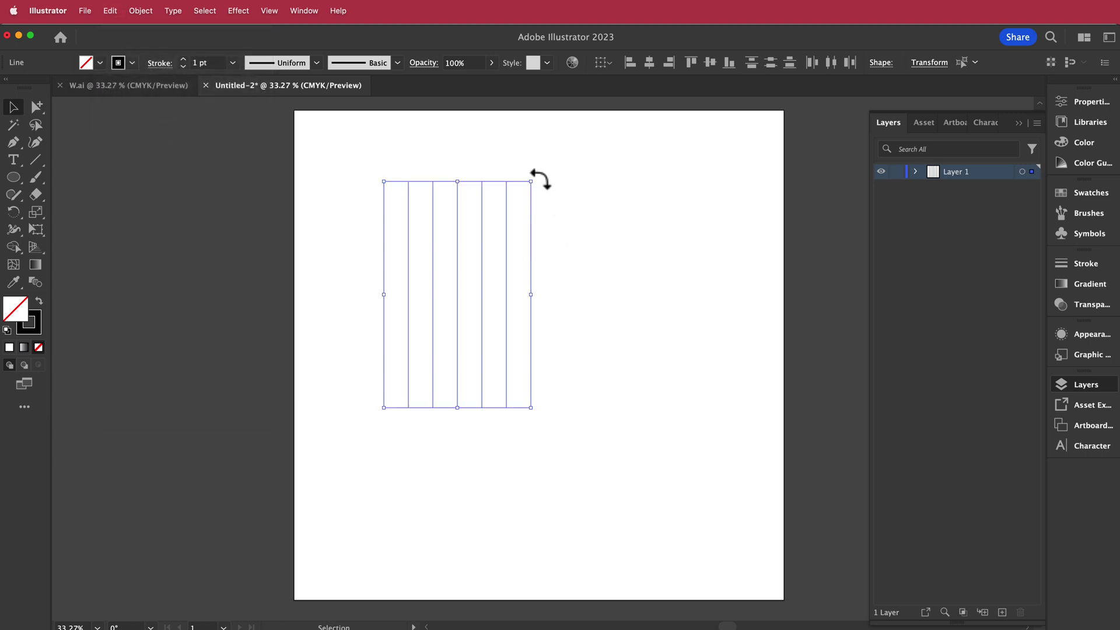
{"action": "left_click_drag", "start_coordinate": [537, 178], "coordinate": [576, 356]}
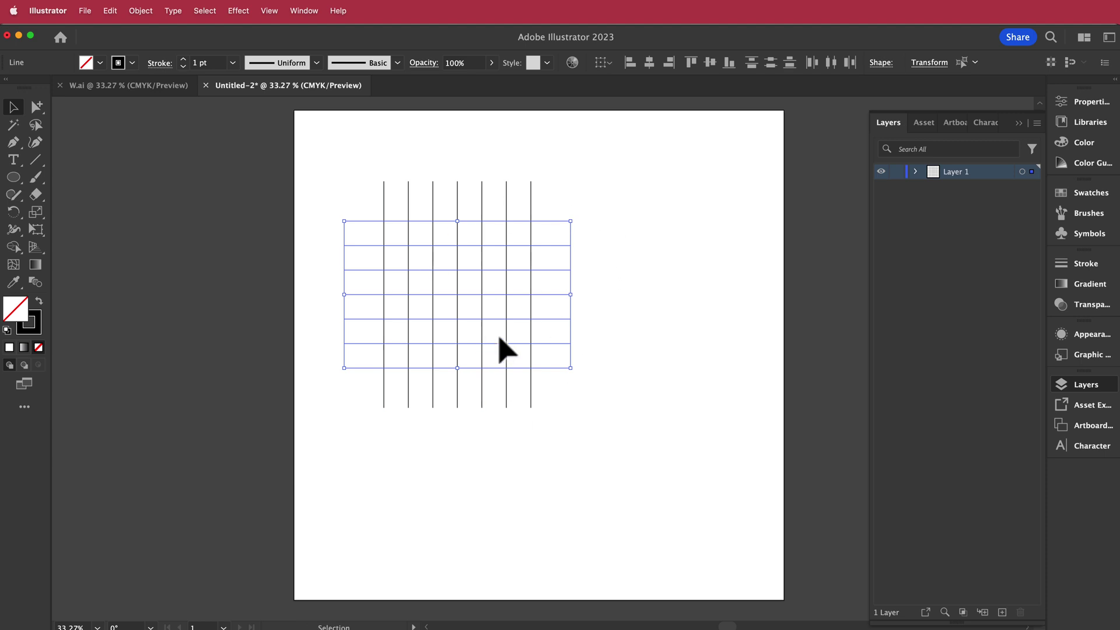
Step: Draw two concentric circles with the Ellipse tool, one spanning six grid cells and one spanning the inner four cells
{"action": "left_click", "coordinate": [20, 179]}
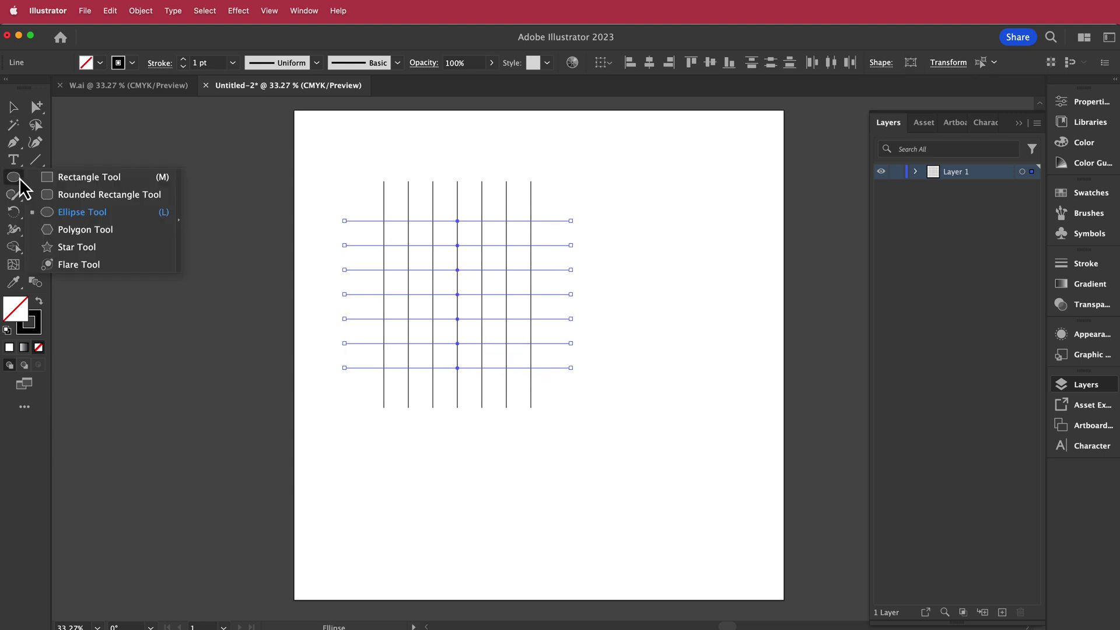
{"action": "left_click", "coordinate": [79, 213]}
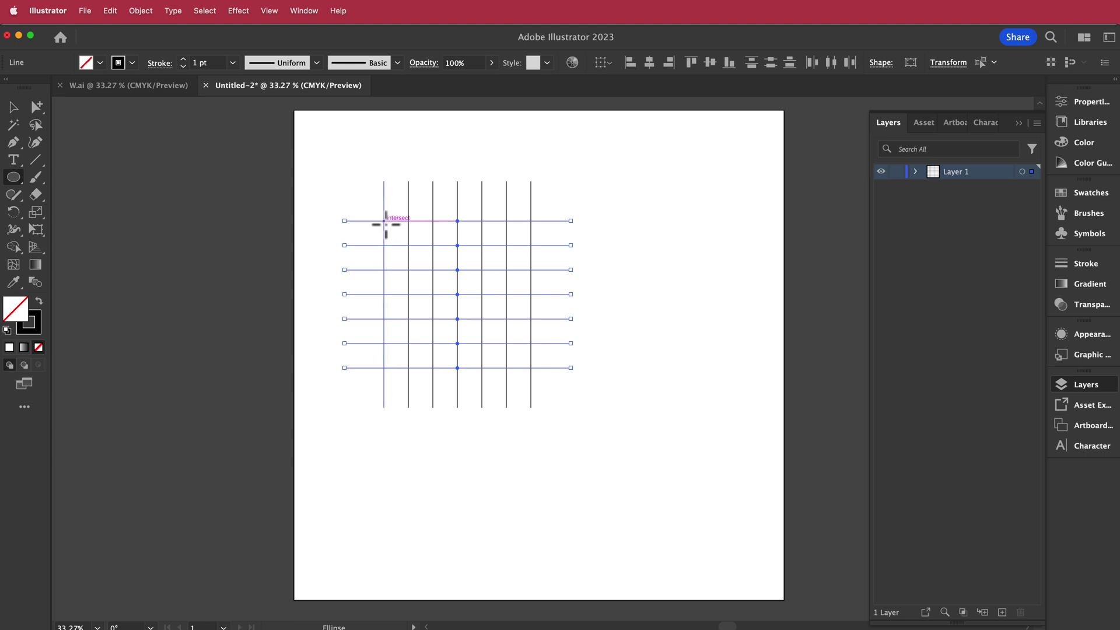
{"action": "left_click_drag", "start_coordinate": [384, 221], "coordinate": [533, 370]}
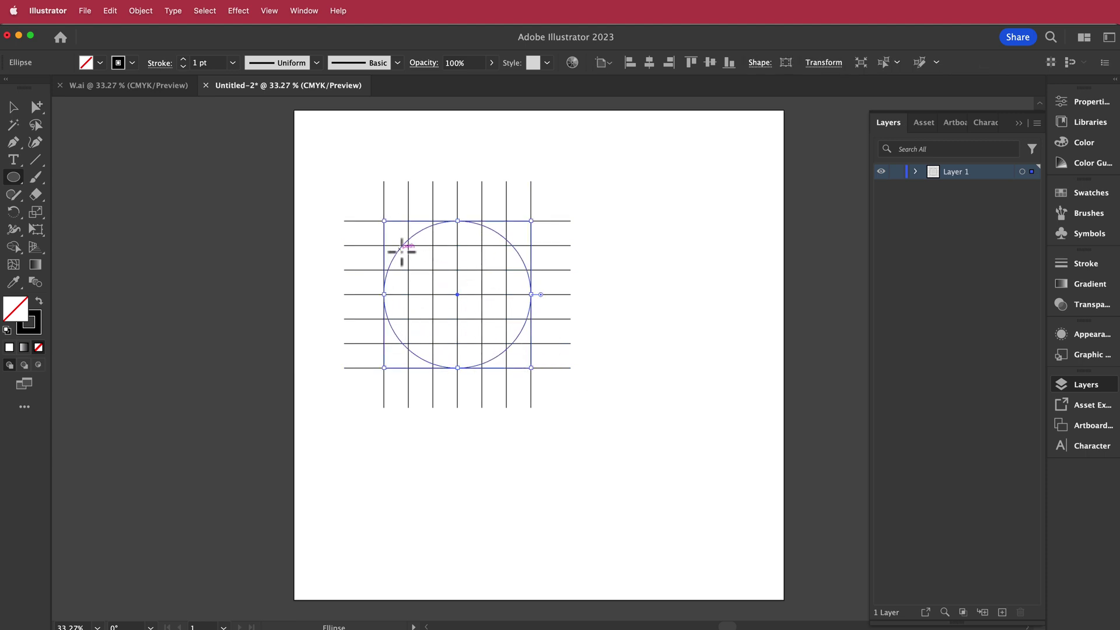
{"action": "left_click_drag", "start_coordinate": [411, 248], "coordinate": [506, 344]}
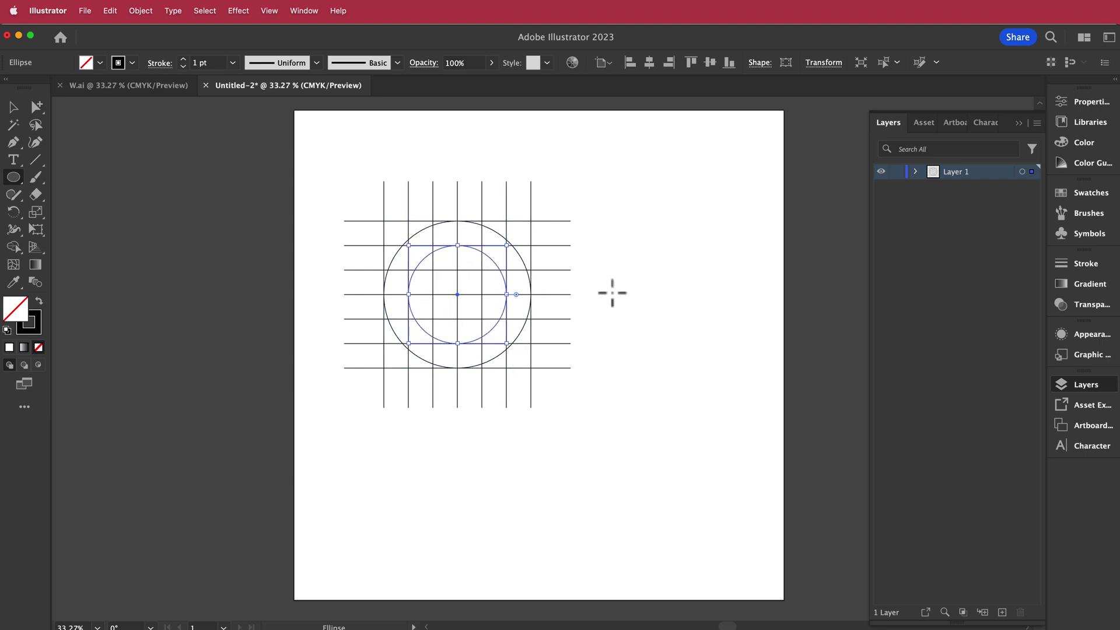
Step: Select all the lines and circles and rotate them together by 45°
{"action": "key", "text": "super+a"}
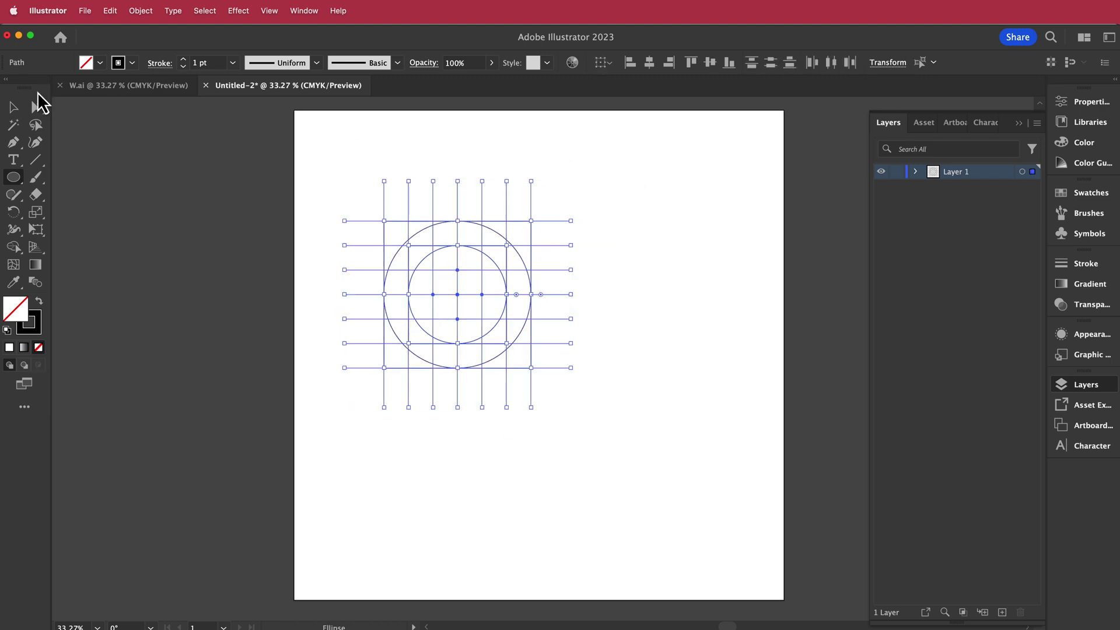
{"action": "left_click", "coordinate": [13, 106]}
{"action": "left_click_drag", "start_coordinate": [580, 178], "coordinate": [615, 277]}
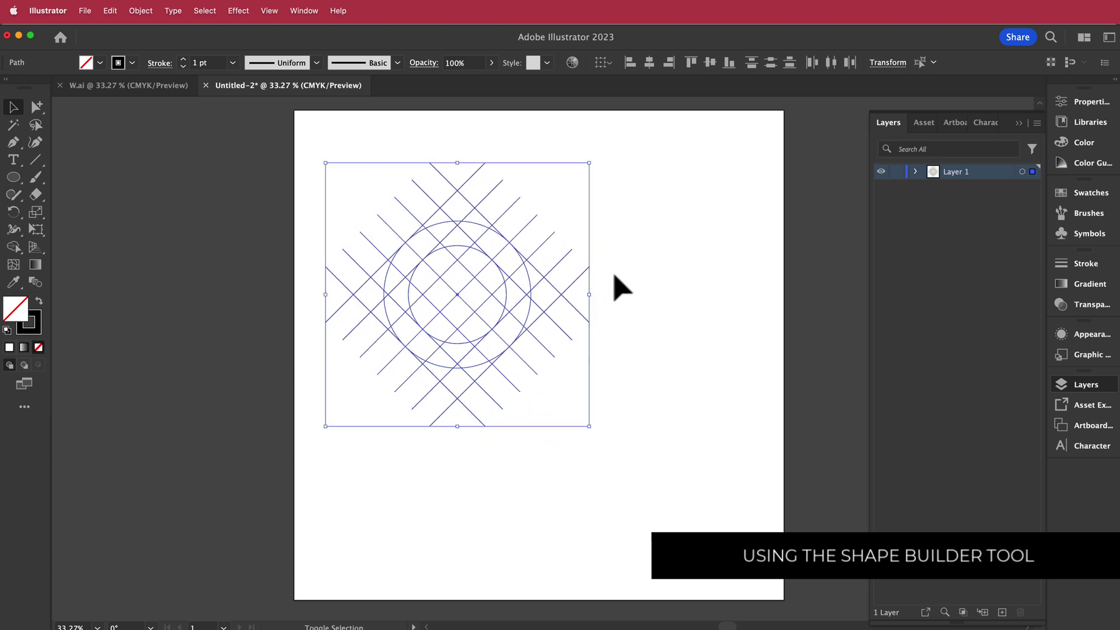
Step: Merge the grid regions that form the W with the Shape Builder tool, giving the shape a black fill without a stroke
{"action": "left_click", "coordinate": [20, 248]}
{"action": "mouse_move", "coordinate": [449, 327]}
{"action": "left_mouse_down"}
{"action": "mouse_move", "coordinate": [490, 362]}
{"action": "mouse_move", "coordinate": [417, 325]}
{"action": "left_mouse_up"}
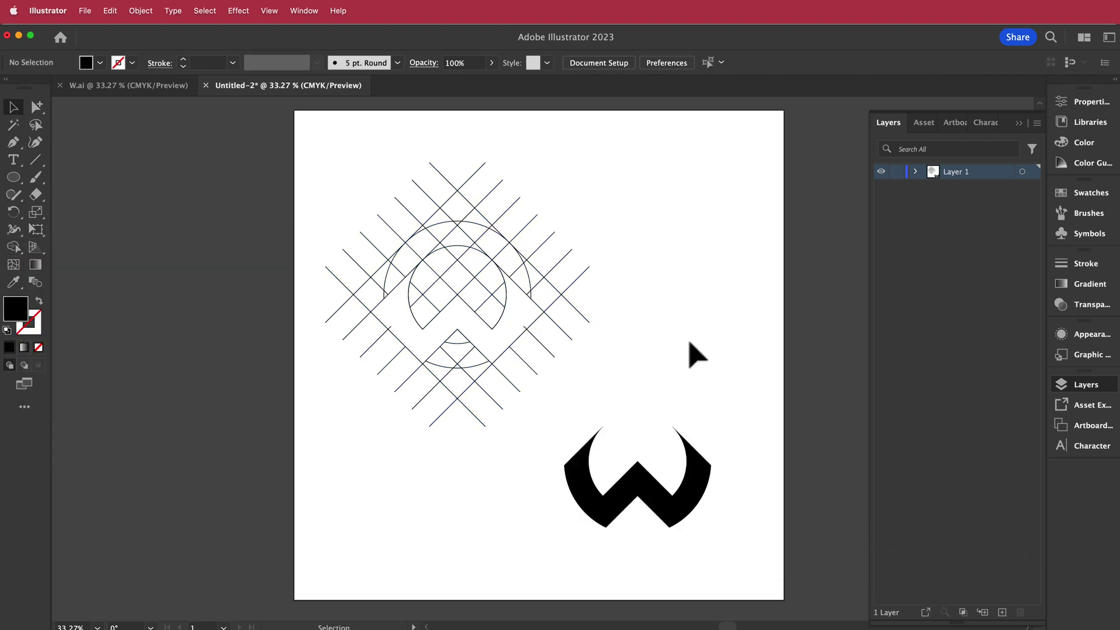
{"action": "left_click", "coordinate": [646, 477]}
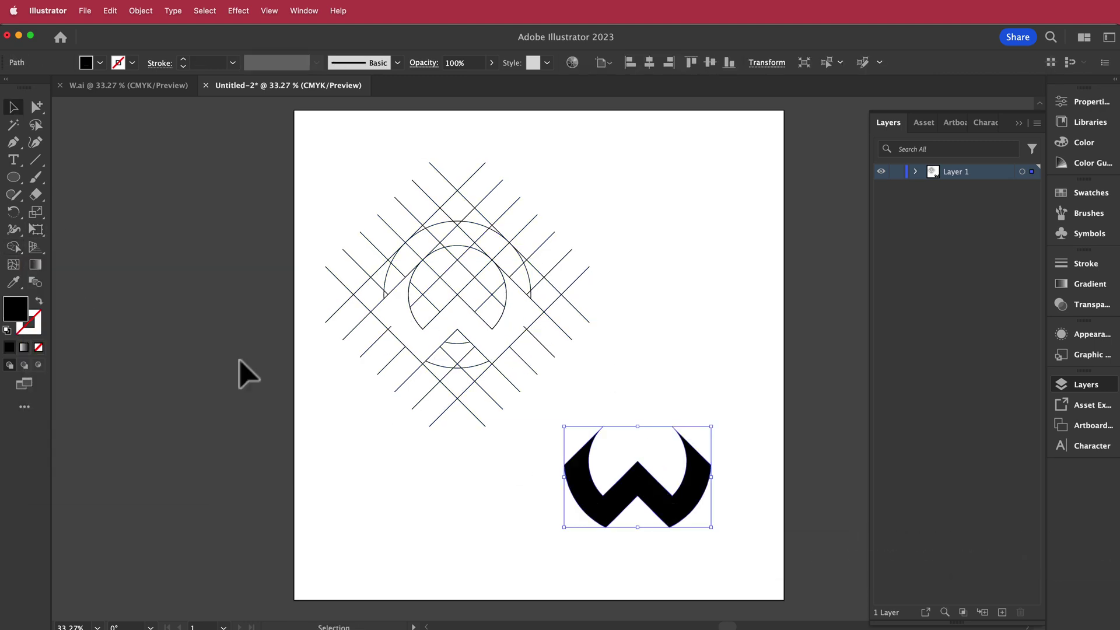
{"action": "left_click", "coordinate": [38, 301]}
{"action": "left_click", "coordinate": [38, 301]}
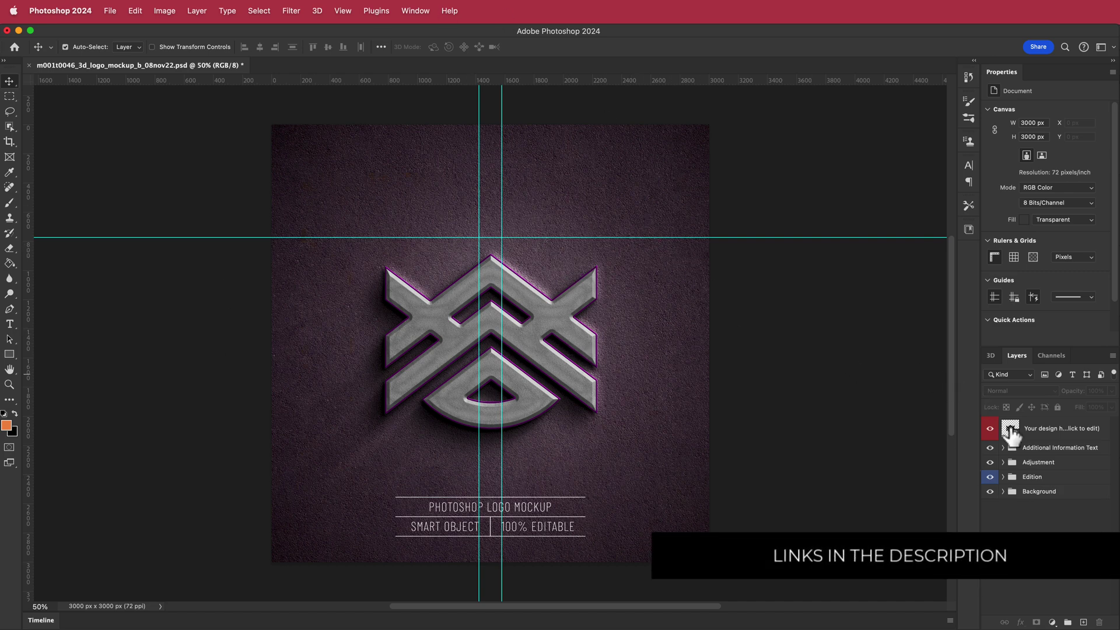
Step: Switch to Photoshop, open the mockup's design smart object for editing and delete the placeholder logo
{"action": "double_click", "coordinate": [1011, 430]}
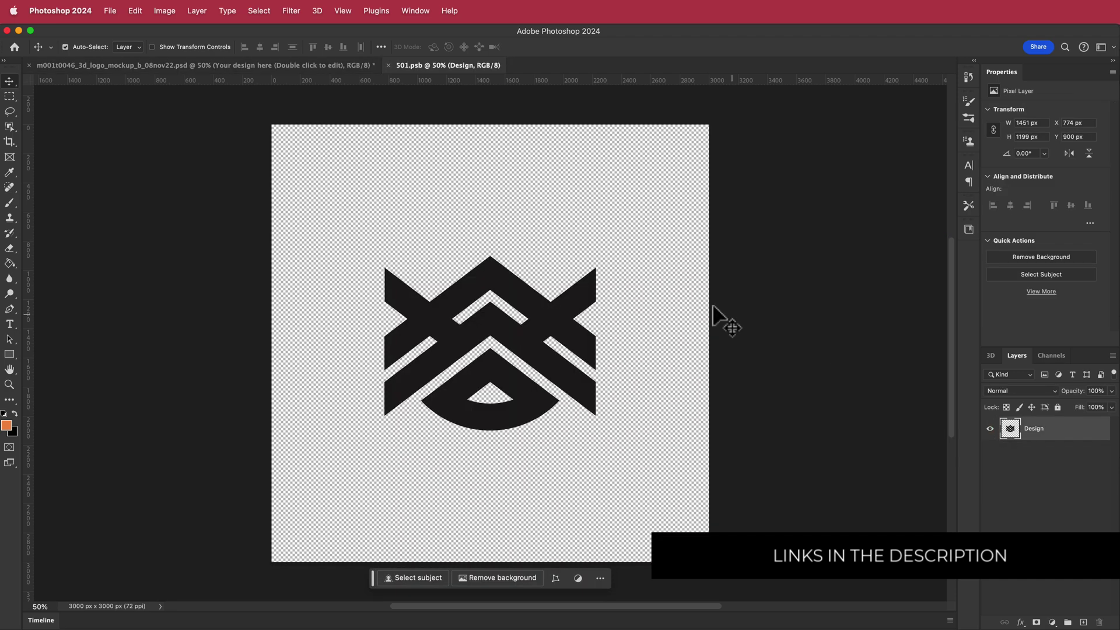
{"action": "key", "text": "super+a"}
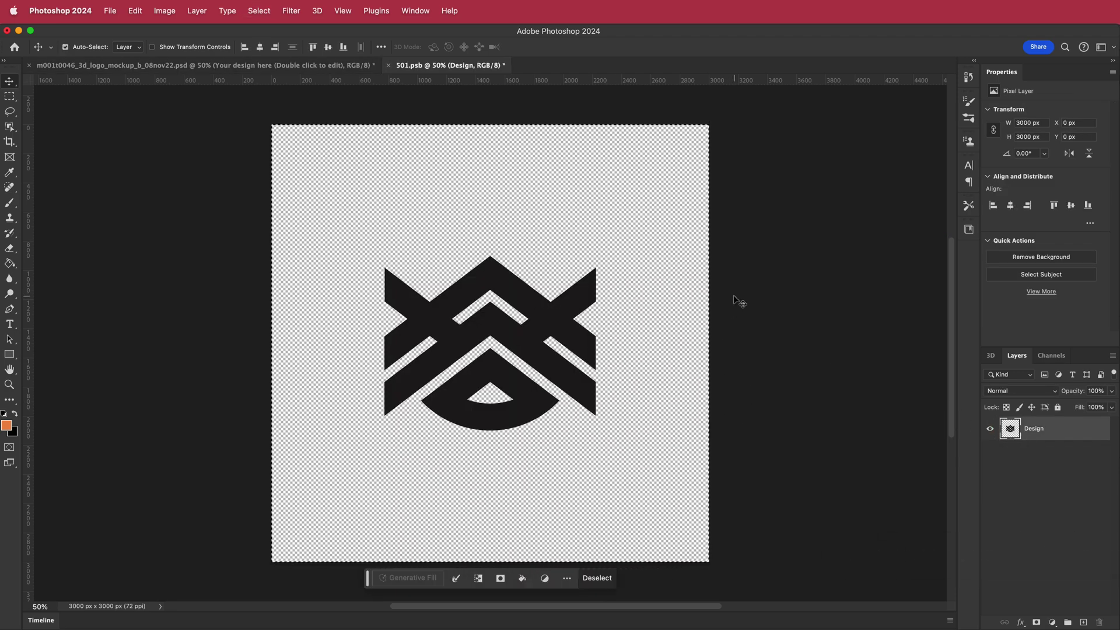
{"action": "key", "text": "Delete"}
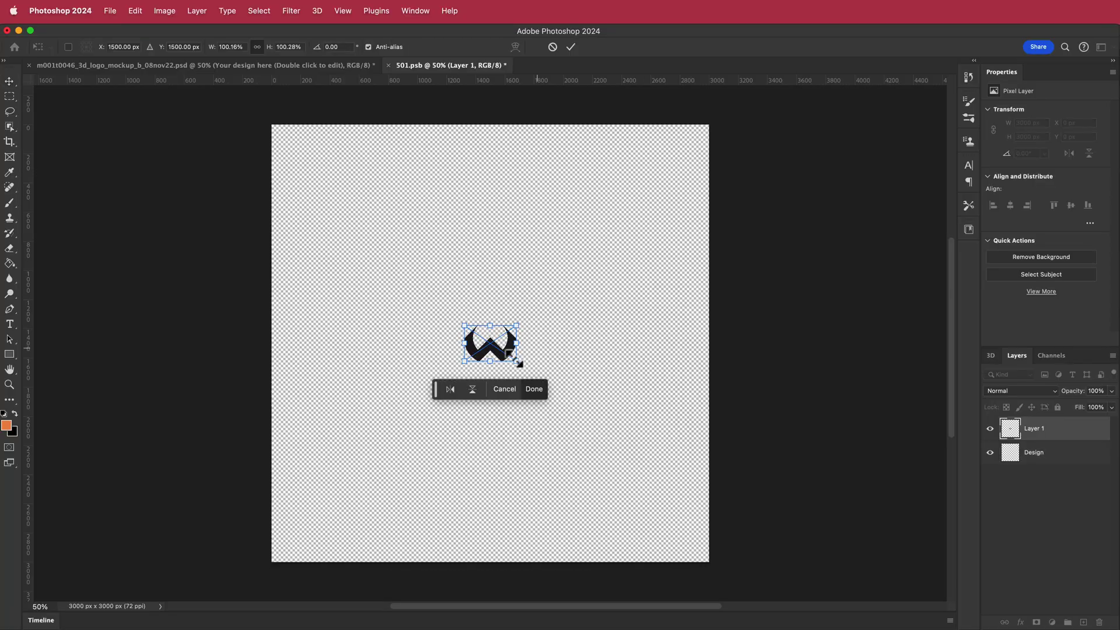
Step: Enlarge the pasted W logo around the canvas centre to about 622%, and save and close the smart object
{"action": "left_click_drag", "start_coordinate": [522, 361], "coordinate": [697, 485]}
{"action": "left_click_drag", "start_coordinate": [456, 320], "coordinate": [364, 257]}
{"action": "left_click_drag", "start_coordinate": [527, 385], "coordinate": [498, 367]}
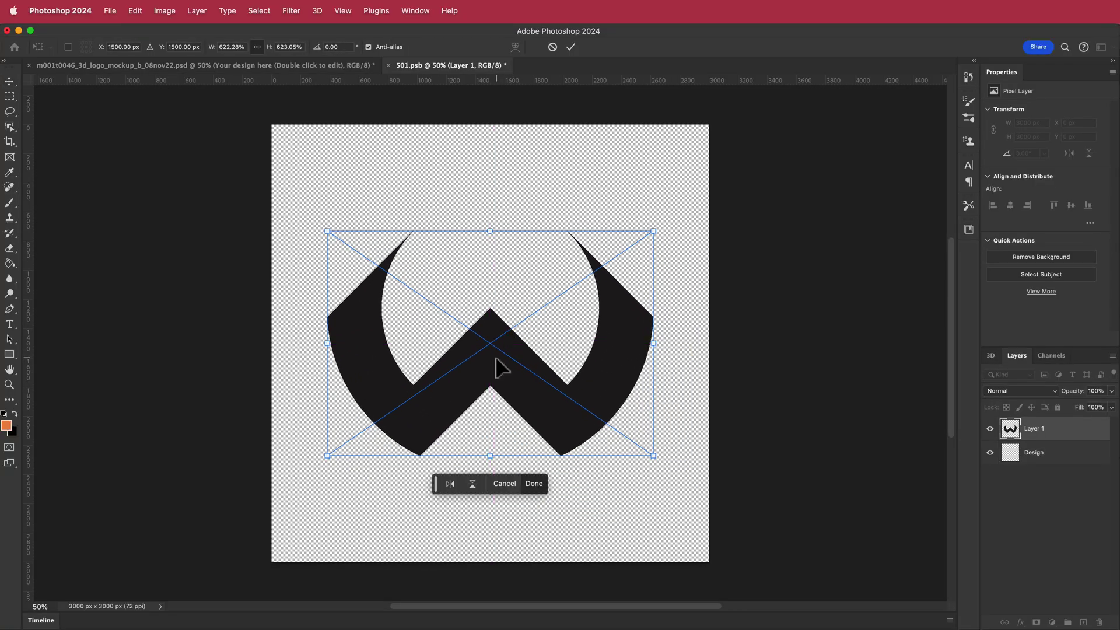
{"action": "key", "text": "Return"}
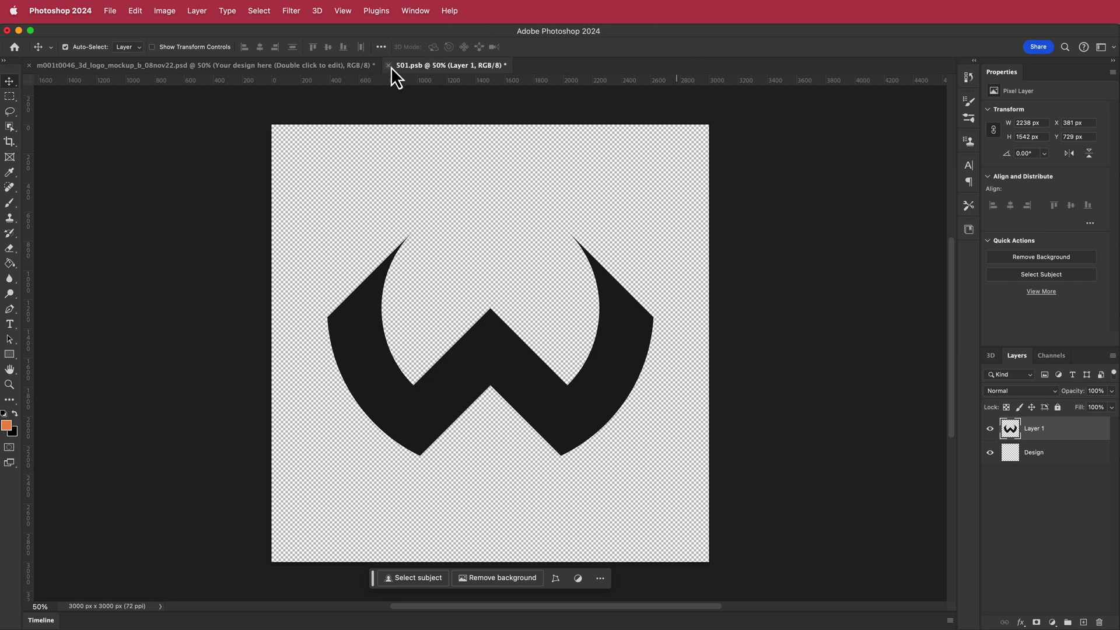
{"action": "left_click", "coordinate": [389, 66]}
{"action": "left_click", "coordinate": [636, 268]}
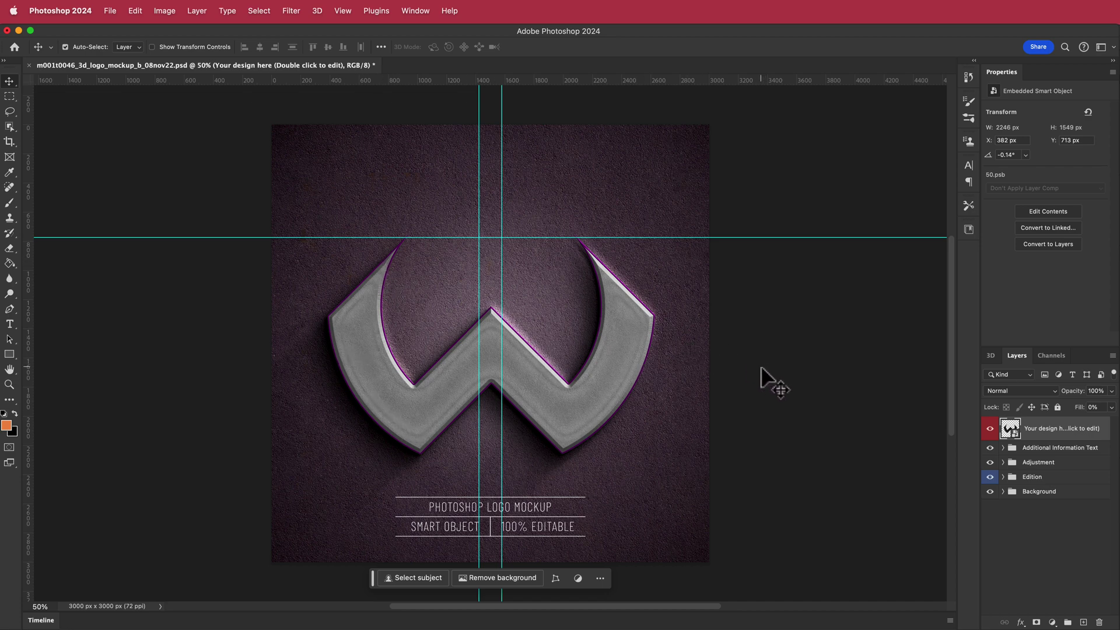
Step: Hide the Additional Information Text, Adjustment and Background groups of the mockup
{"action": "left_click", "coordinate": [990, 448]}
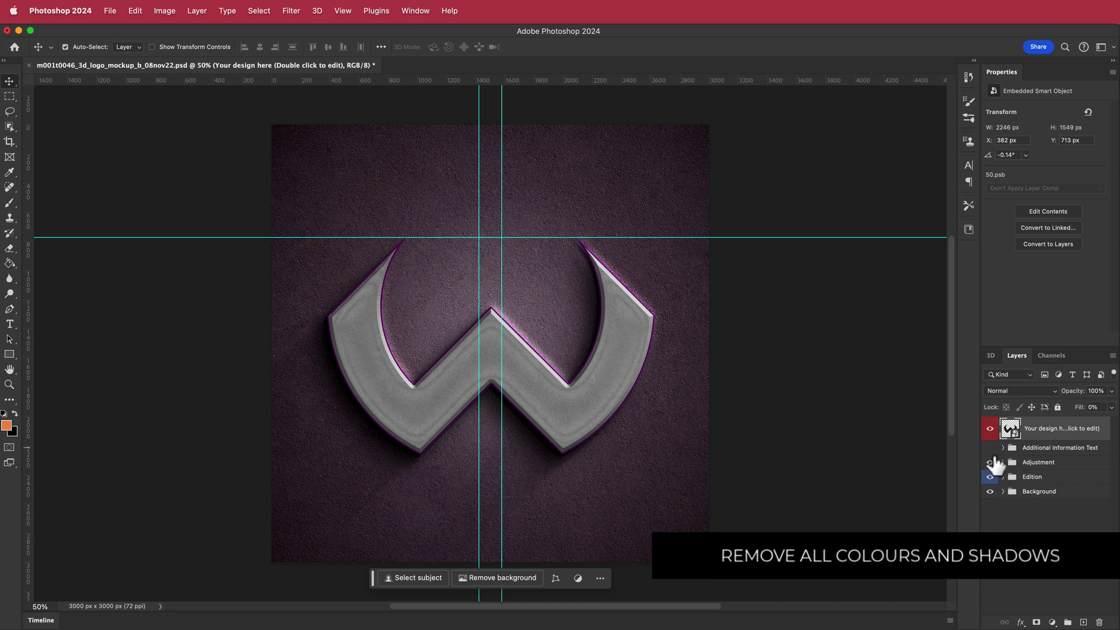
{"action": "left_click", "coordinate": [990, 462]}
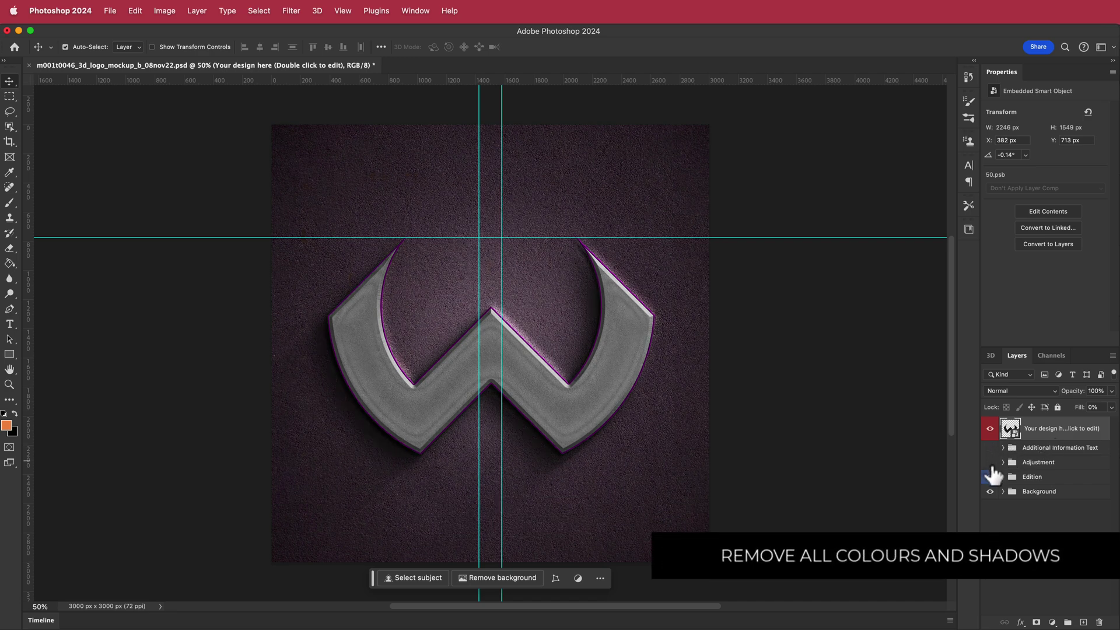
{"action": "left_click", "coordinate": [990, 491]}
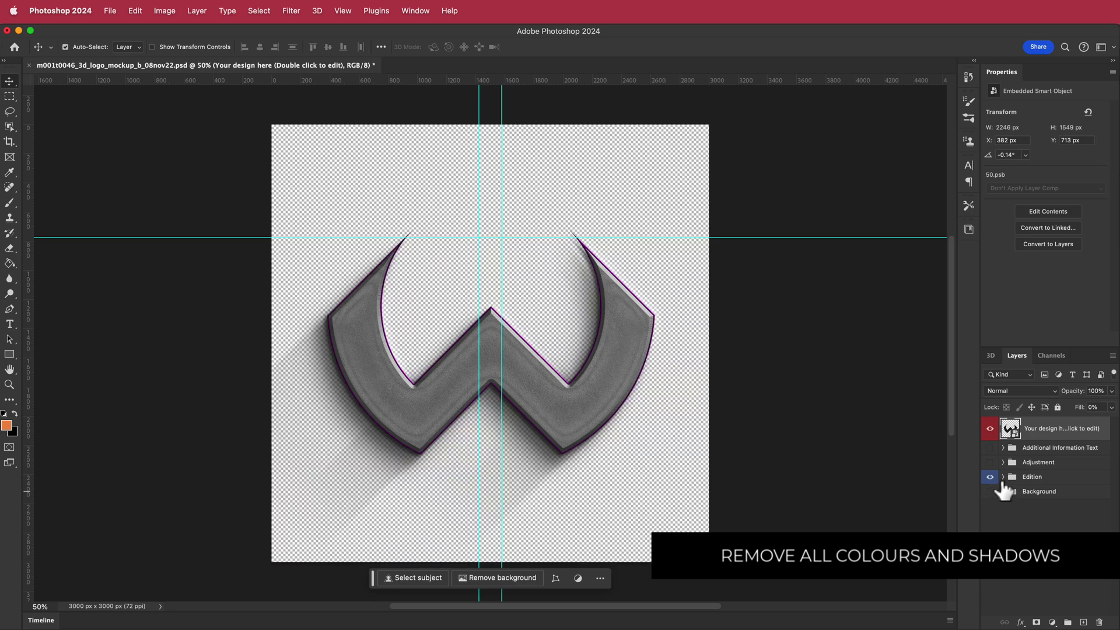
Step: Hide the Fx 01 and Fx 02 layers and the Shadow group inside the Edition group
{"action": "left_click", "coordinate": [1002, 476]}
{"action": "left_click", "coordinate": [991, 516]}
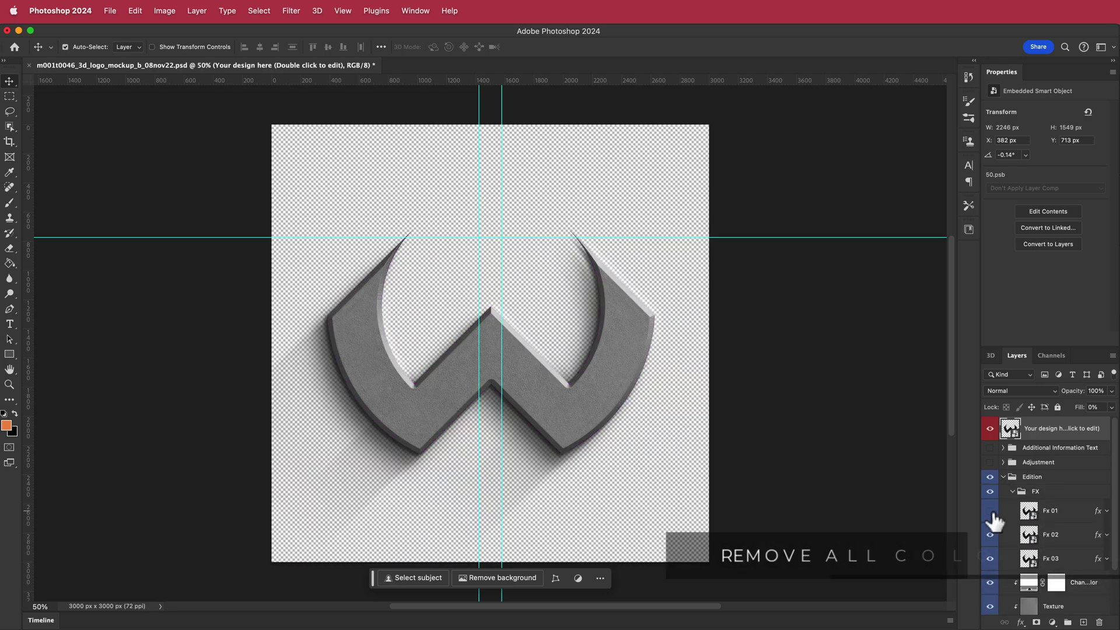
{"action": "left_click", "coordinate": [991, 541]}
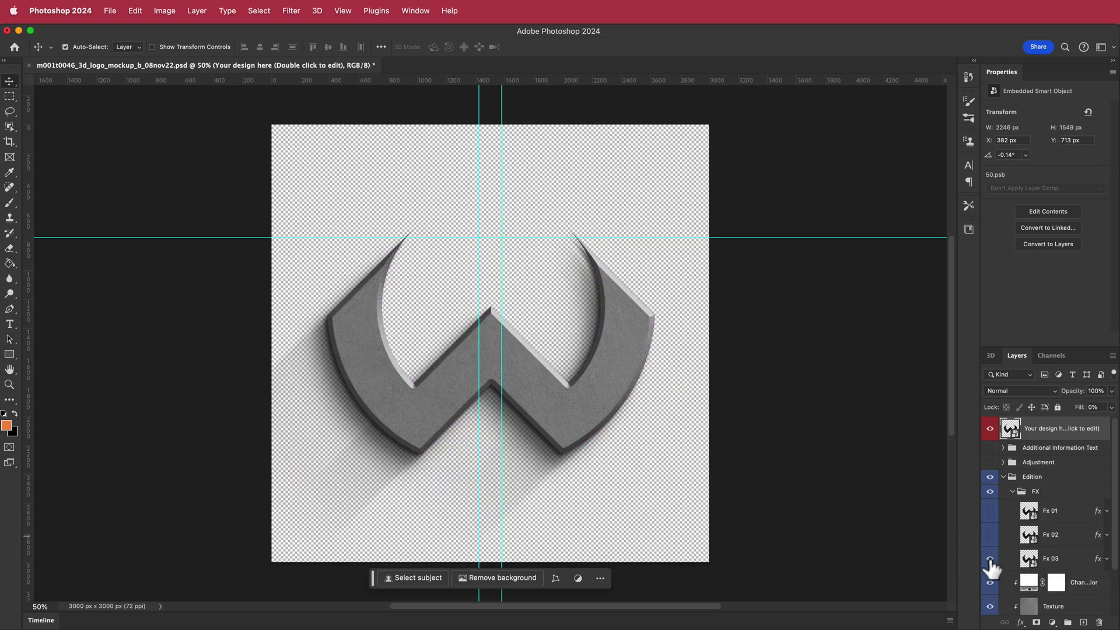
{"action": "left_click", "coordinate": [990, 560]}
{"action": "left_click", "coordinate": [990, 560]}
{"action": "scroll", "coordinate": [993, 589], "scroll_direction": "down", "scroll_amount": 3}
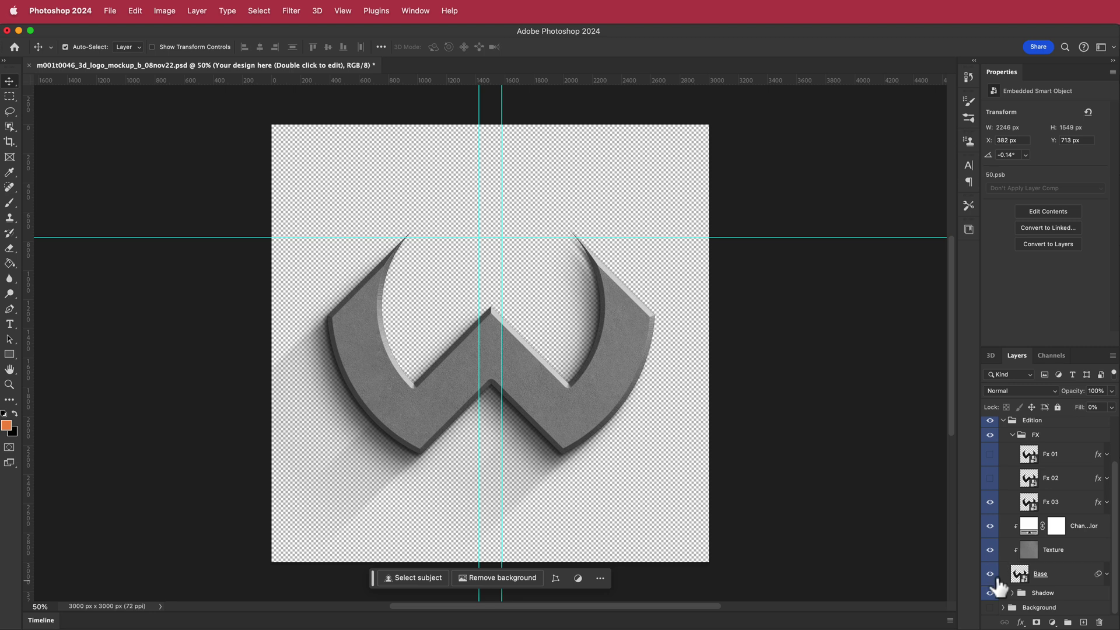
{"action": "left_click", "coordinate": [991, 593]}
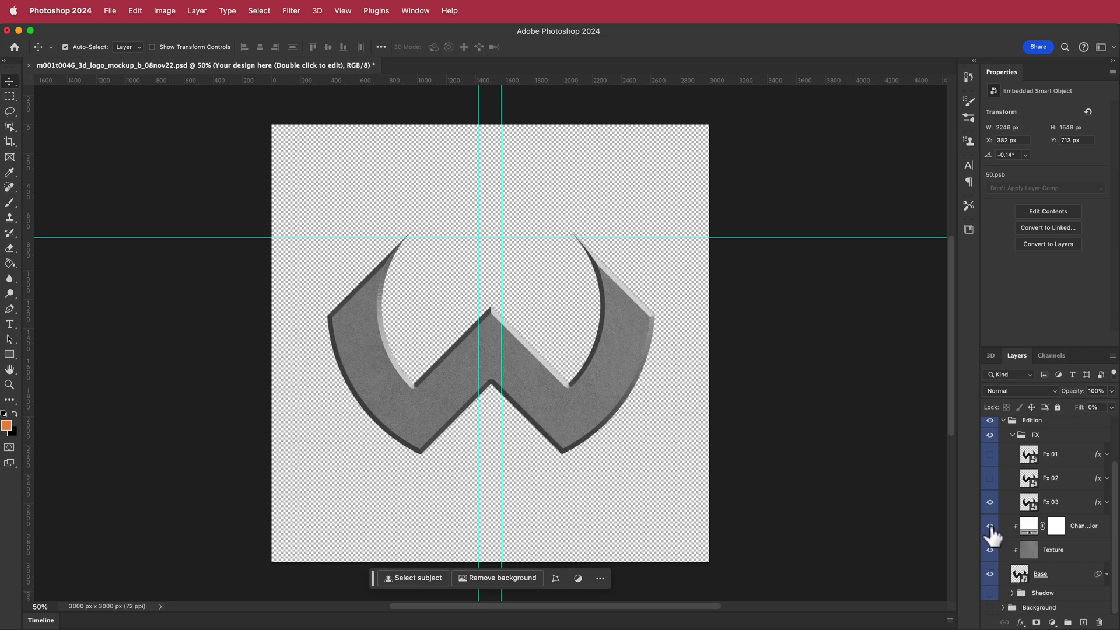
Step: Toggle the Fx 03 layer's visibility to compare the logo with and without its bevel, leaving the layer shown
{"action": "left_click", "coordinate": [990, 503]}
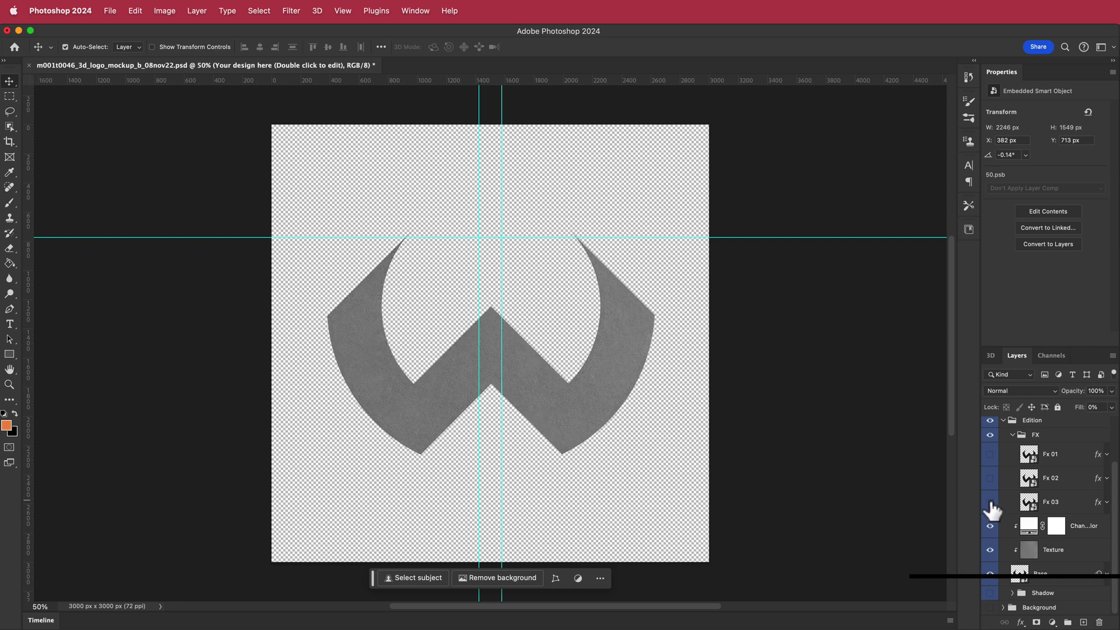
{"action": "left_click", "coordinate": [990, 503]}
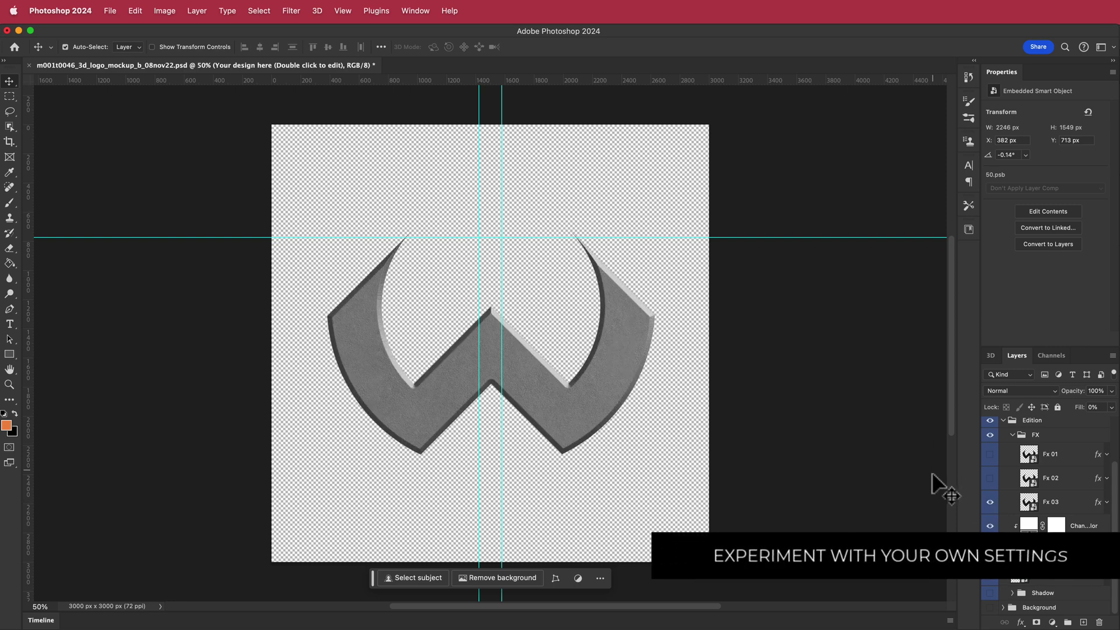
{"action": "left_click", "coordinate": [991, 503]}
{"action": "left_click", "coordinate": [990, 502]}
Step: Export the 3D logo with its transparent background as the PNG file "W-3d-no outline.png"
{"action": "left_click", "coordinate": [113, 12]}
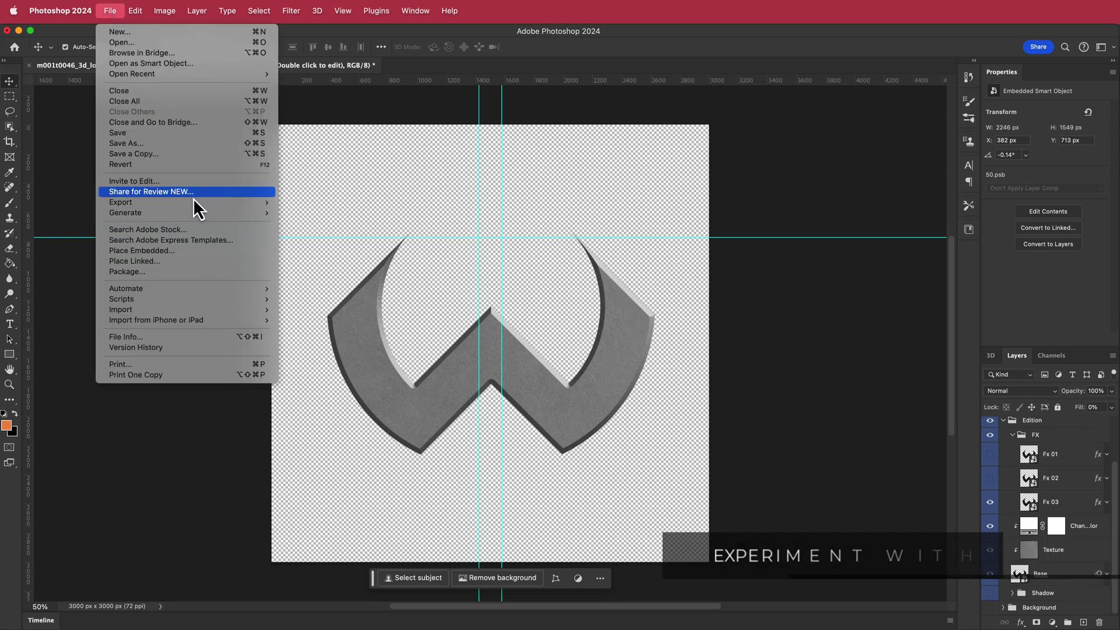
{"action": "mouse_move", "coordinate": [194, 202]}
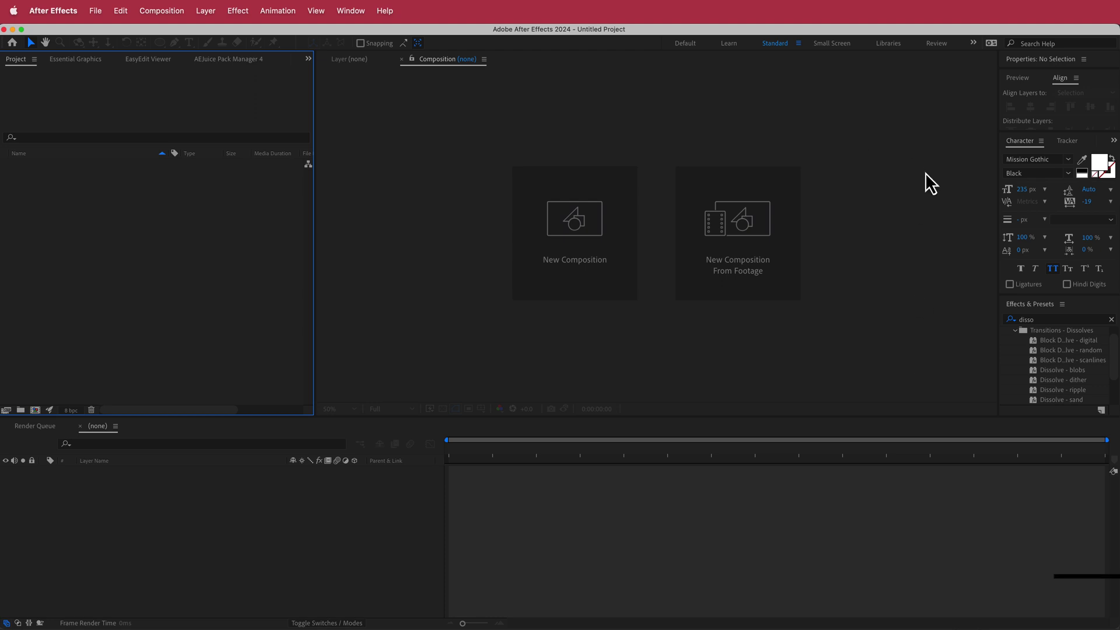
Step: Switch to After Effects and create a new composition with the 1920 x 1080 30FPS preset
{"action": "left_click", "coordinate": [606, 224]}
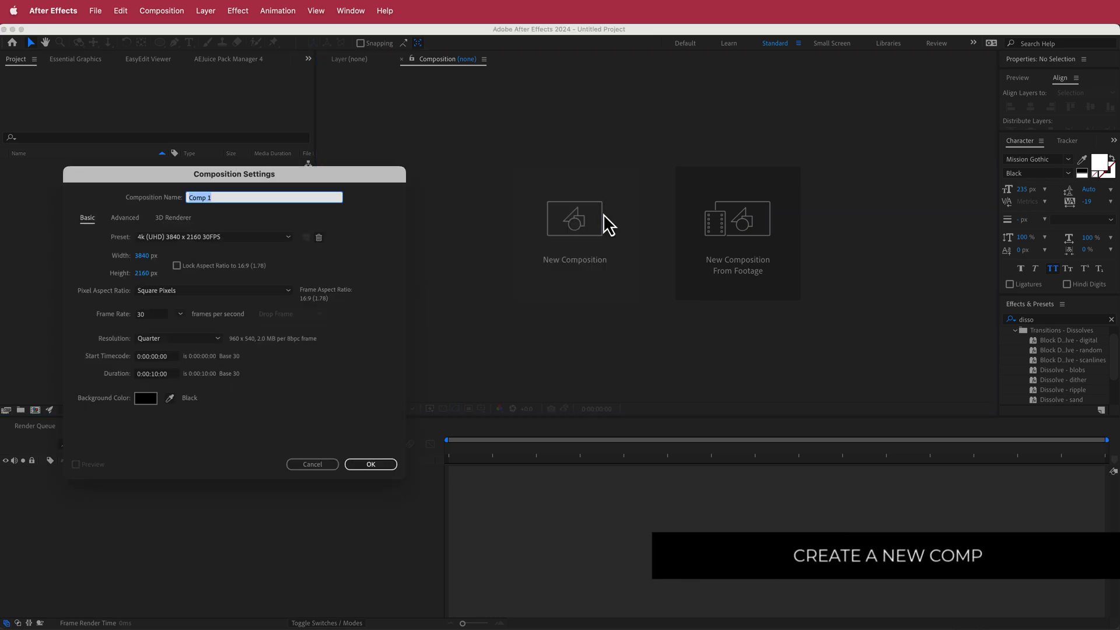
{"action": "left_click", "coordinate": [284, 236]}
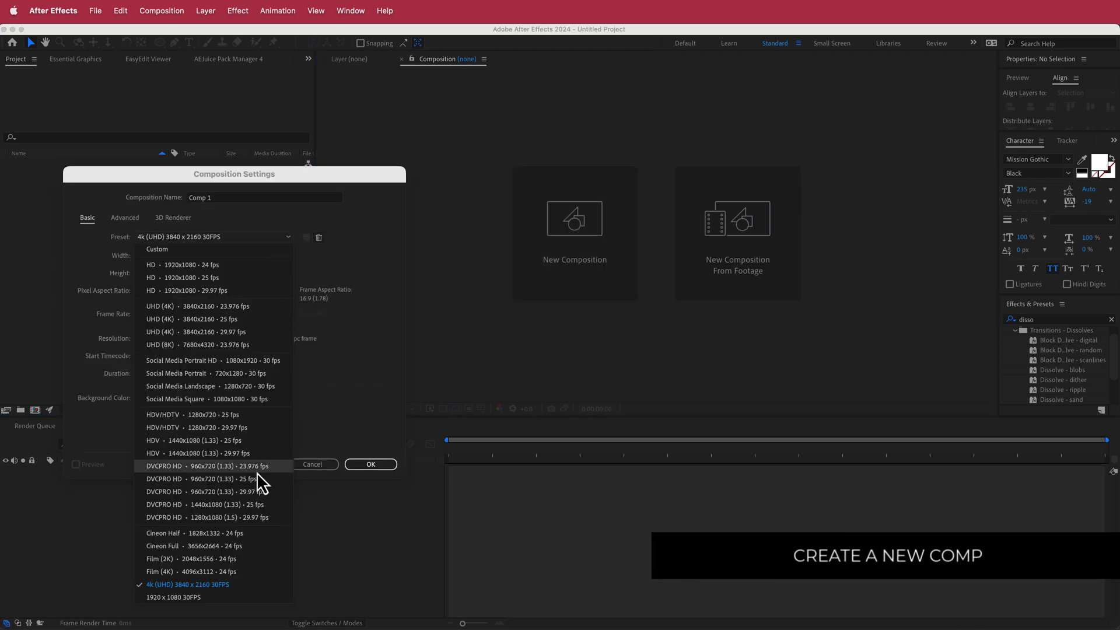
{"action": "left_click", "coordinate": [204, 597]}
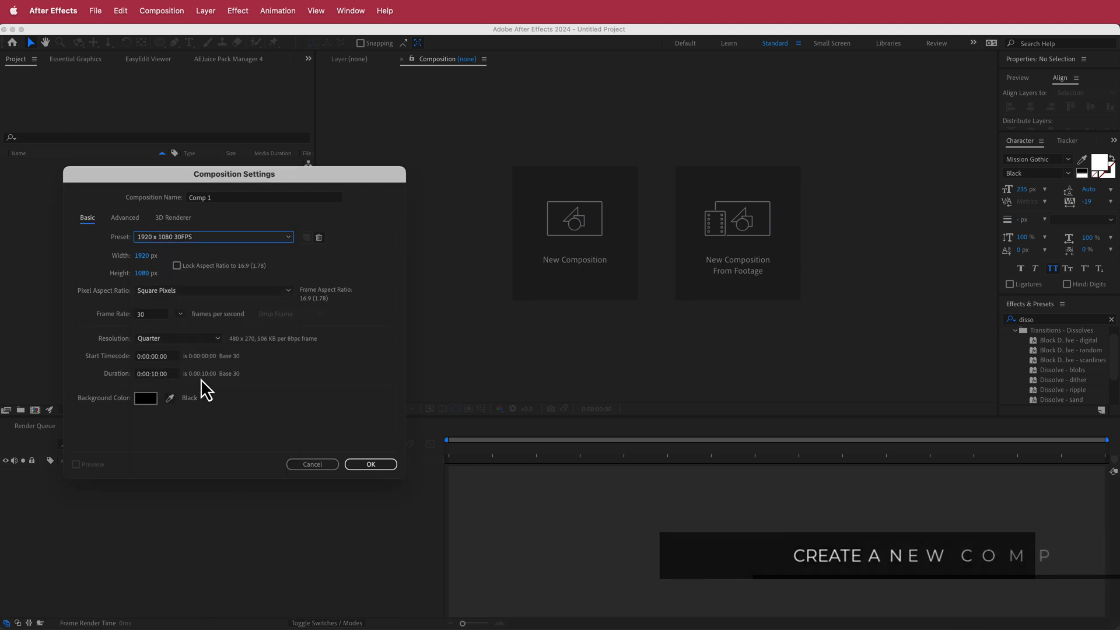
{"action": "left_click", "coordinate": [369, 464]}
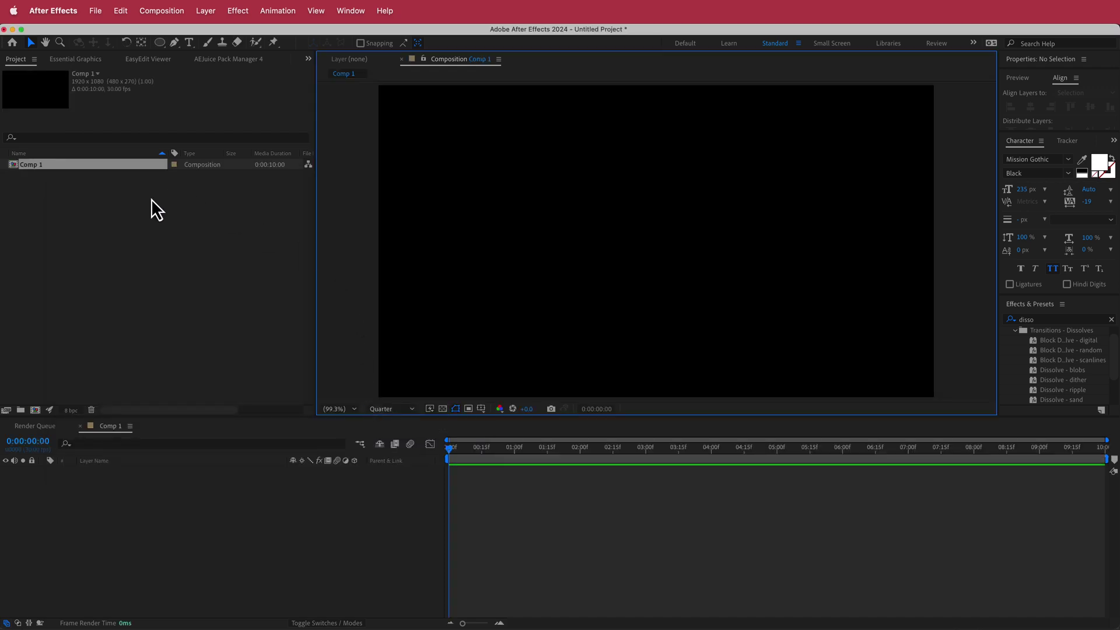
Step: Import "W-3d-no outline.png" into the project and add it to the Comp 1 timeline
{"action": "right_click", "coordinate": [69, 206]}
{"action": "mouse_move", "coordinate": [135, 268]}
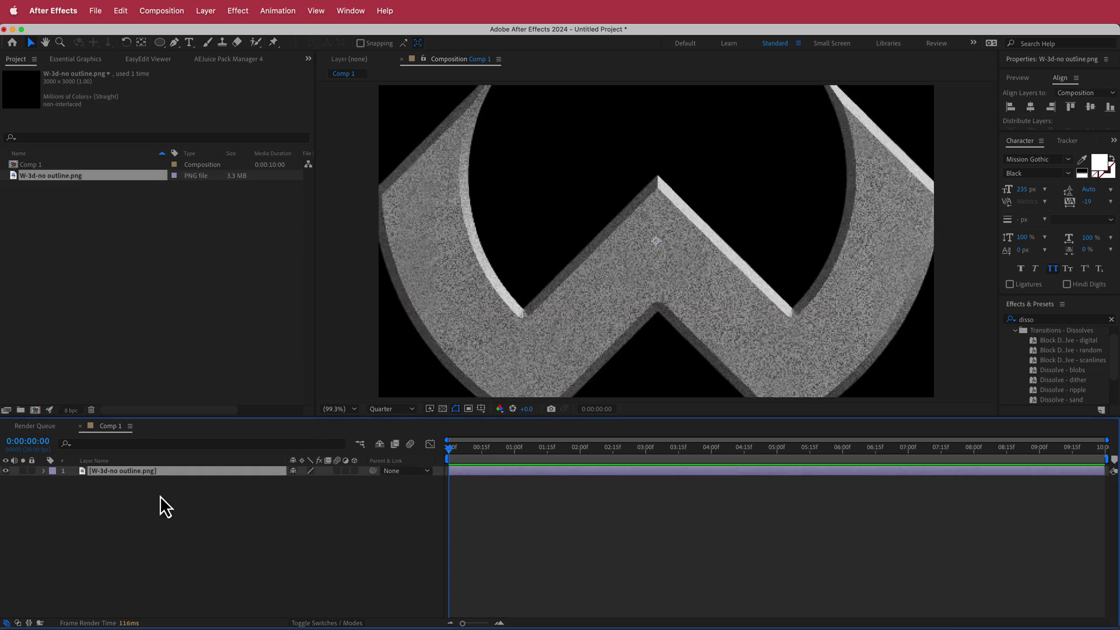
Step: Scale the W-3d-no outline.png layer to 35% and set the composition preview resolution to Half
{"action": "key", "text": "s"}
{"action": "left_click_drag", "start_coordinate": [312, 481], "coordinate": [271, 487]}
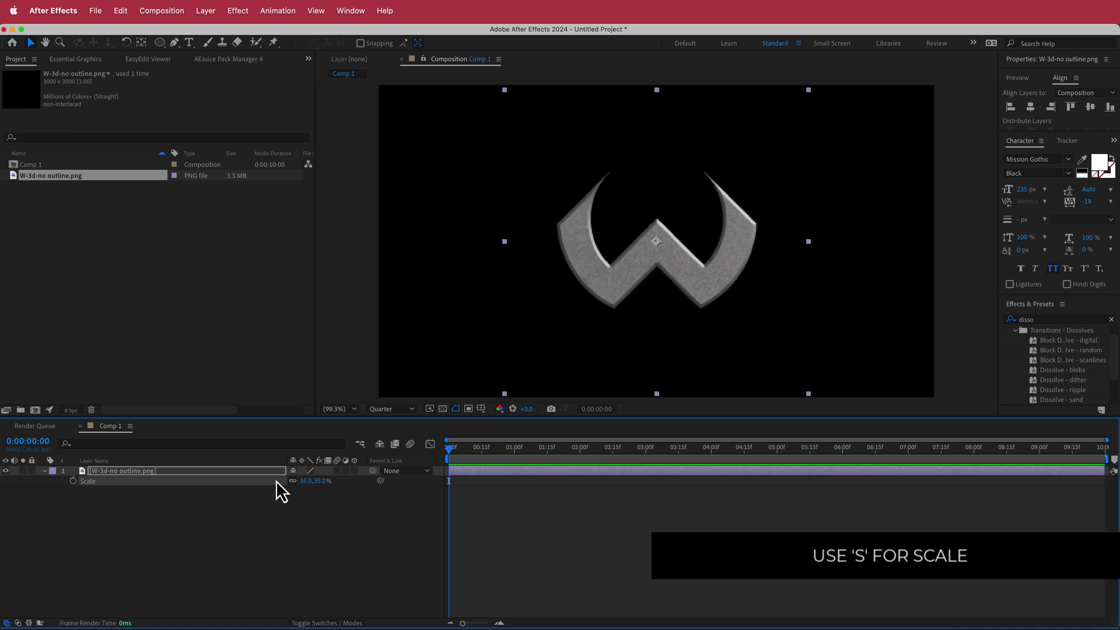
{"action": "left_click", "coordinate": [390, 409]}
{"action": "left_click", "coordinate": [389, 449]}
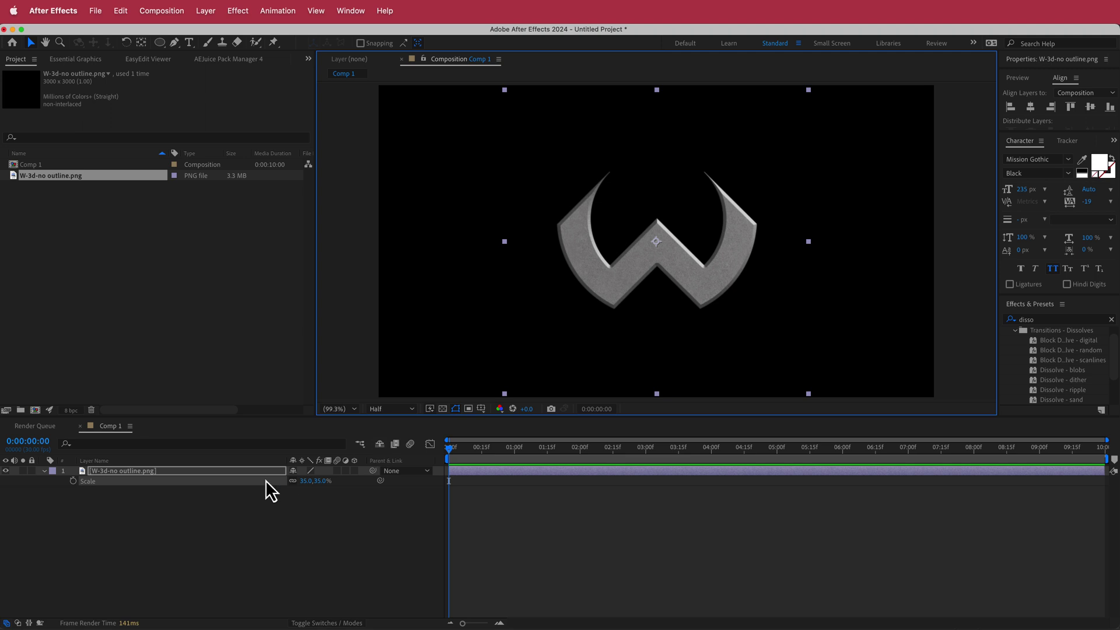
Step: Pre-compose the W-3d-no outline.png layer as "LOGO", moving all attributes into the new composition
{"action": "left_click", "coordinate": [182, 492]}
{"action": "left_click", "coordinate": [160, 471]}
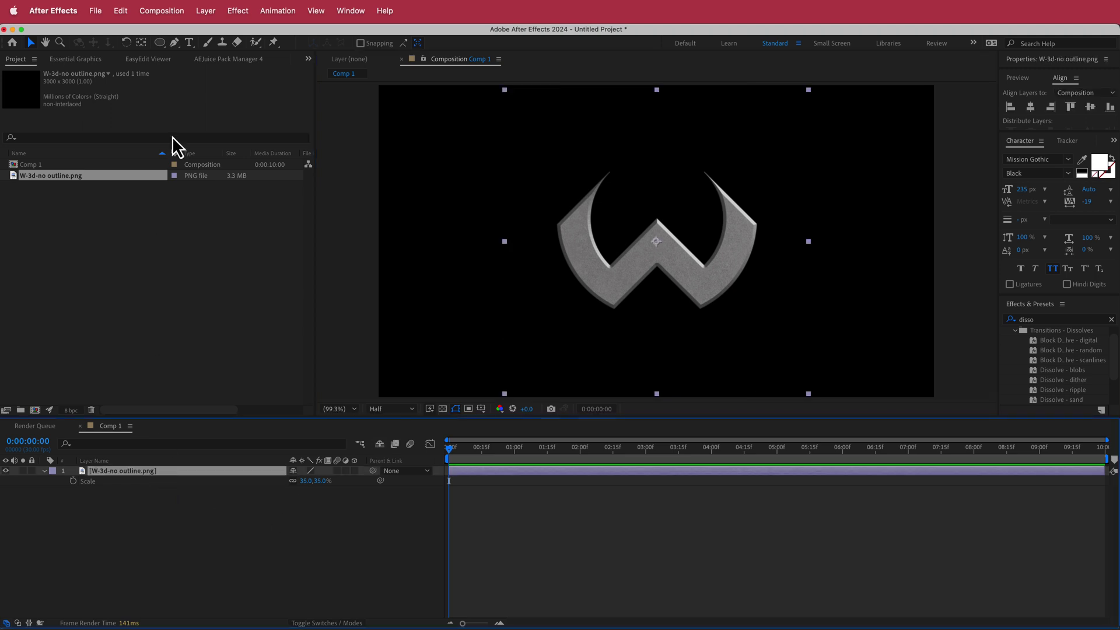
{"action": "left_click", "coordinate": [206, 14]}
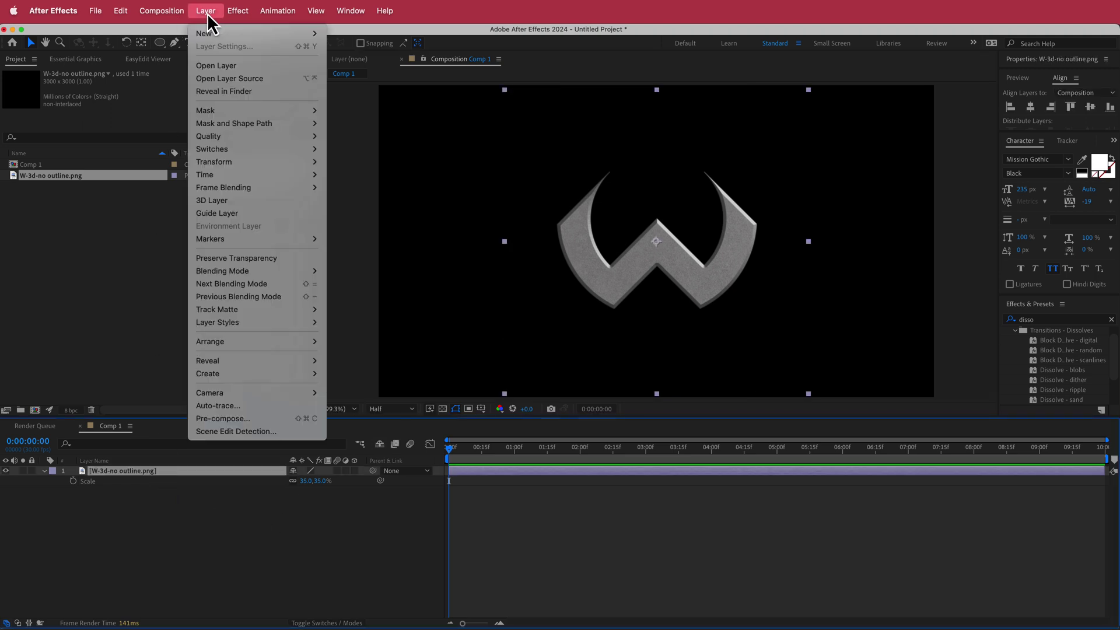
{"action": "left_click", "coordinate": [244, 418]}
{"action": "type", "text": "LOGO"}
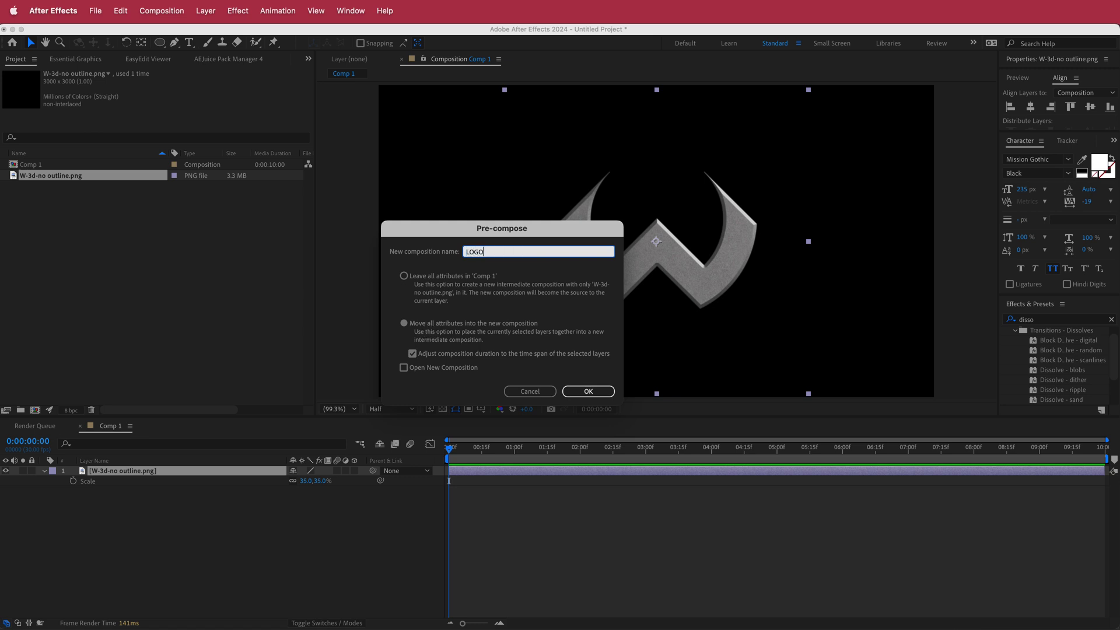
{"action": "left_click", "coordinate": [587, 390]}
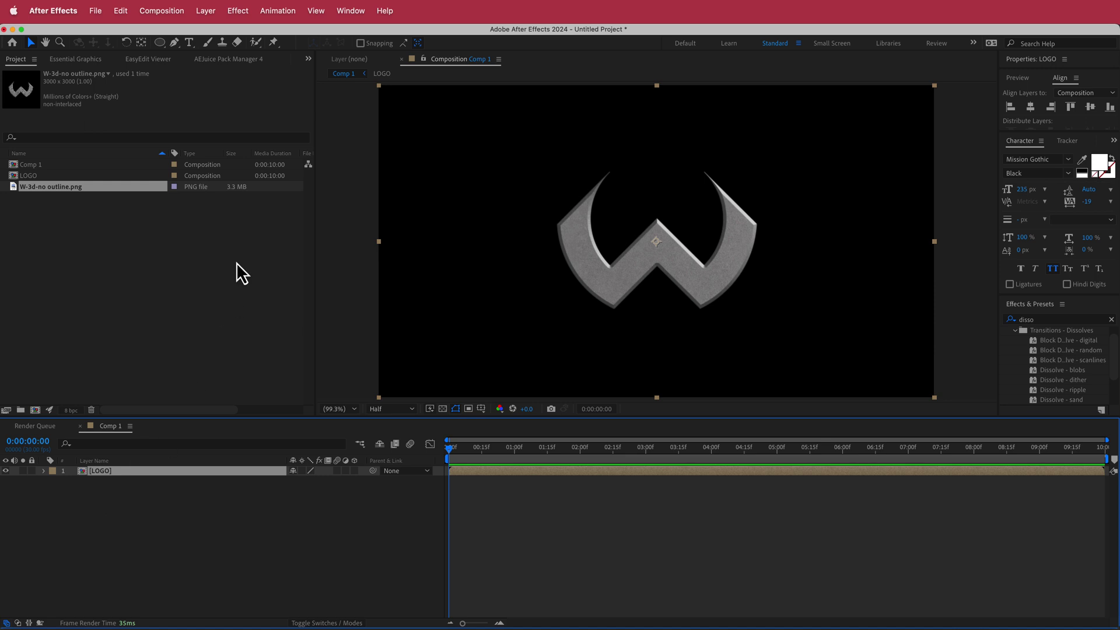
Step: Apply the Shatter effect to the LOGO layer and set its view to Rendered
{"action": "key", "text": "ctrl+space"}
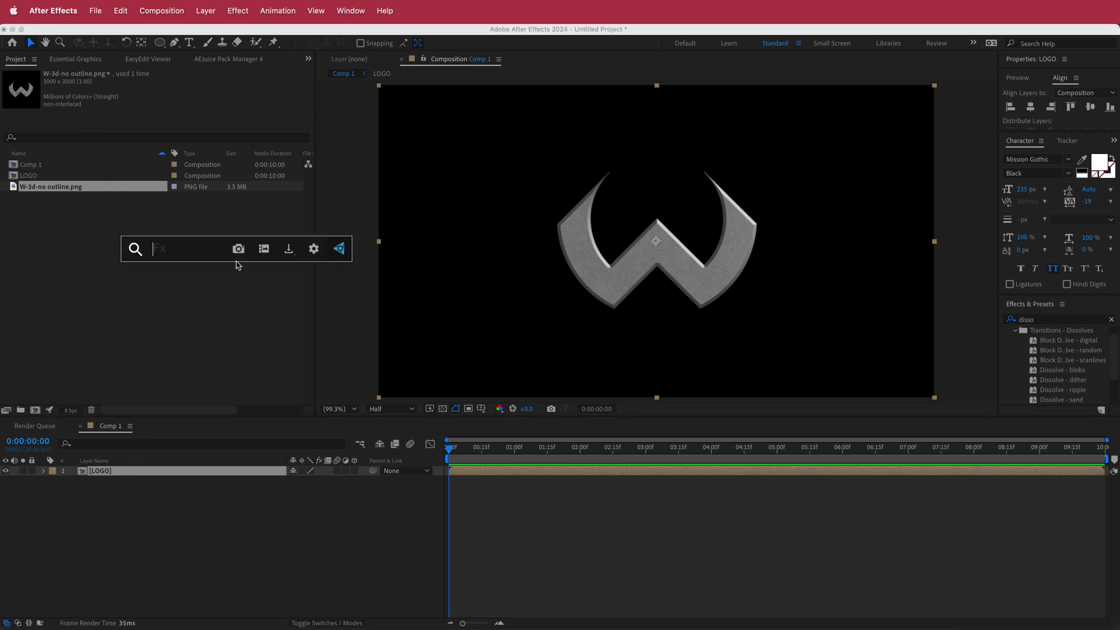
{"action": "type", "text": "sha"}
{"action": "left_click", "coordinate": [185, 300]}
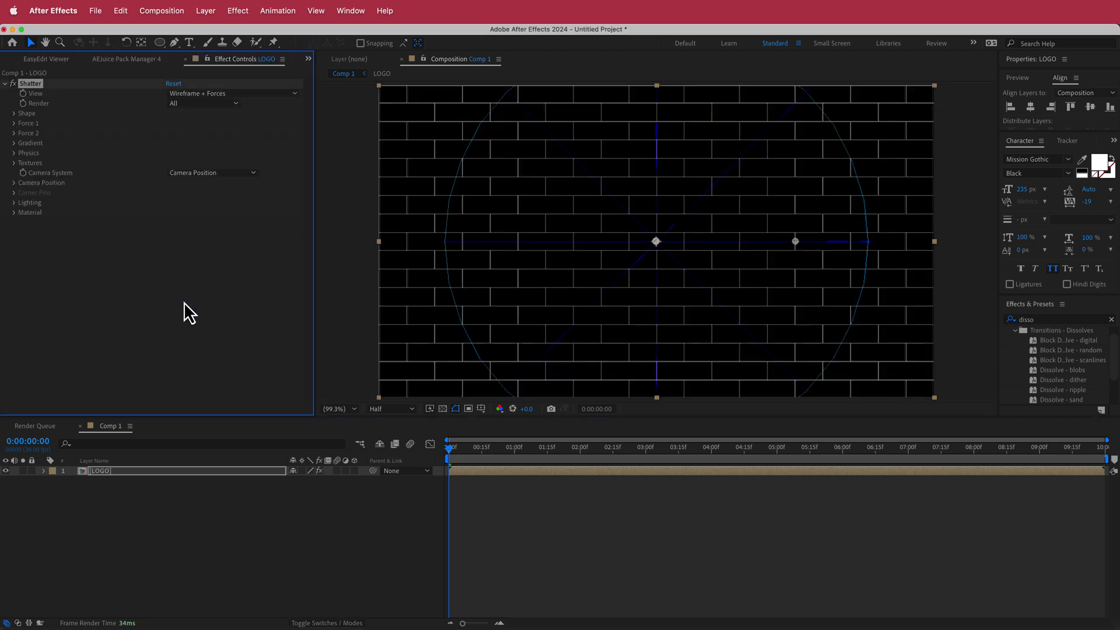
{"action": "mouse_move", "coordinate": [452, 450]}
{"action": "left_mouse_down"}
{"action": "mouse_move", "coordinate": [752, 452]}
{"action": "mouse_move", "coordinate": [470, 453]}
{"action": "left_mouse_up"}
{"action": "left_click", "coordinate": [215, 99]}
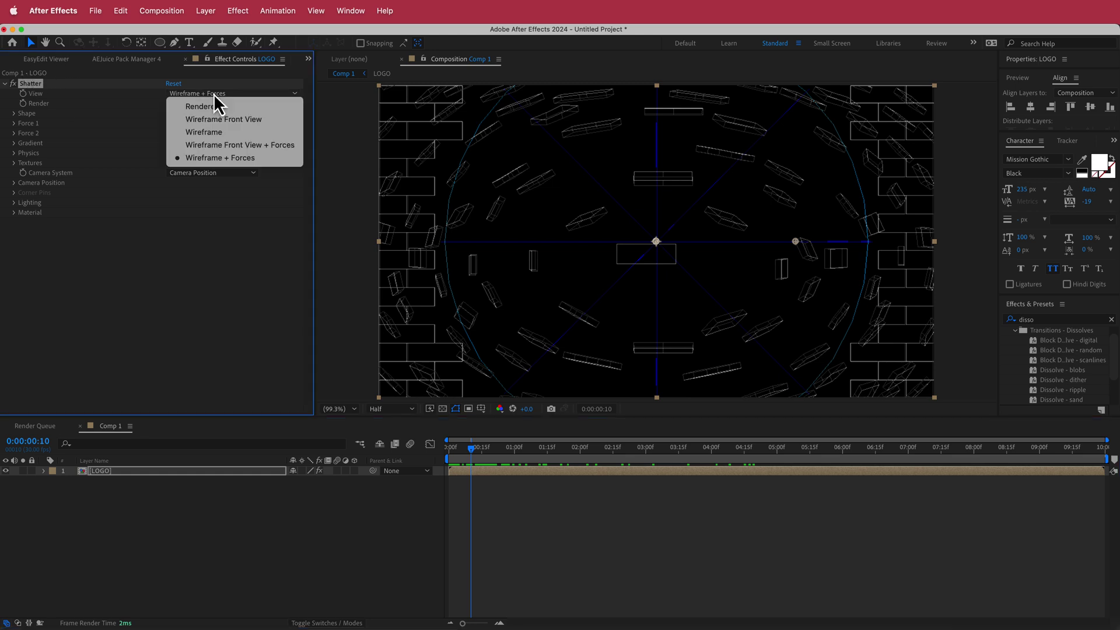
{"action": "left_click", "coordinate": [215, 105]}
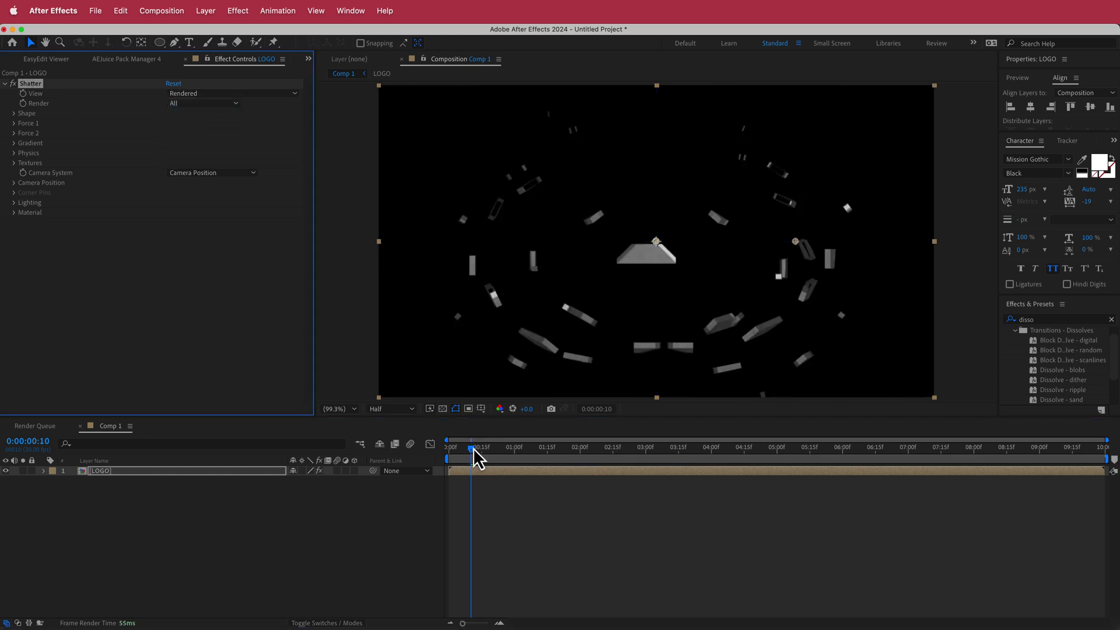
{"action": "left_click_drag", "start_coordinate": [476, 453], "coordinate": [443, 461]}
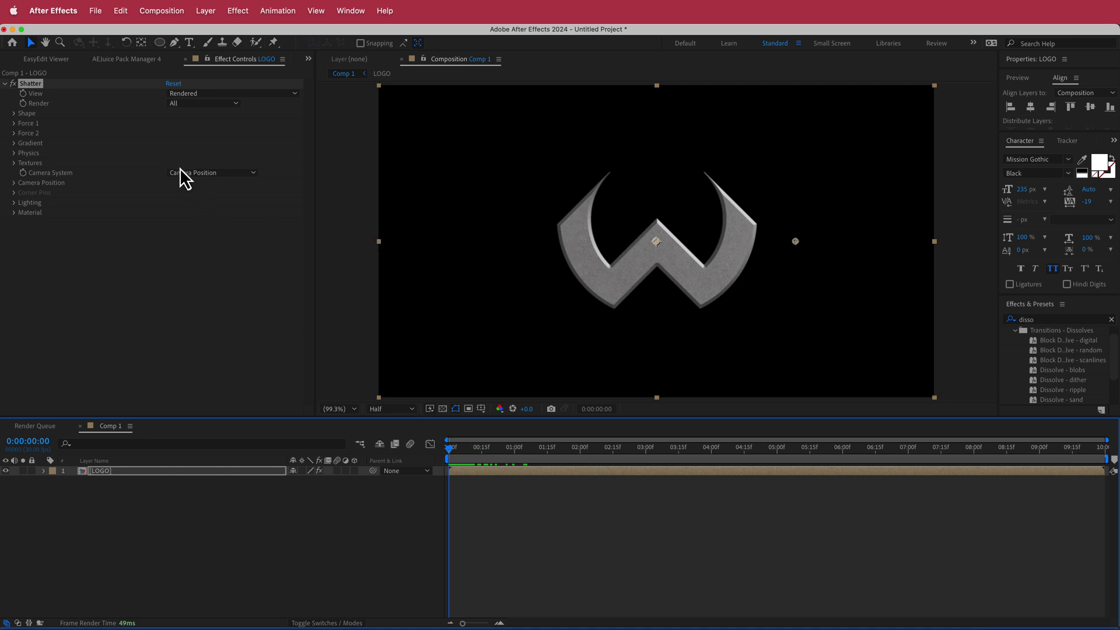
Step: Set the Shatter shape pattern on the LOGO layer to Squares & Triangles
{"action": "left_click", "coordinate": [17, 124]}
{"action": "left_click", "coordinate": [13, 113]}
{"action": "left_click", "coordinate": [185, 124]}
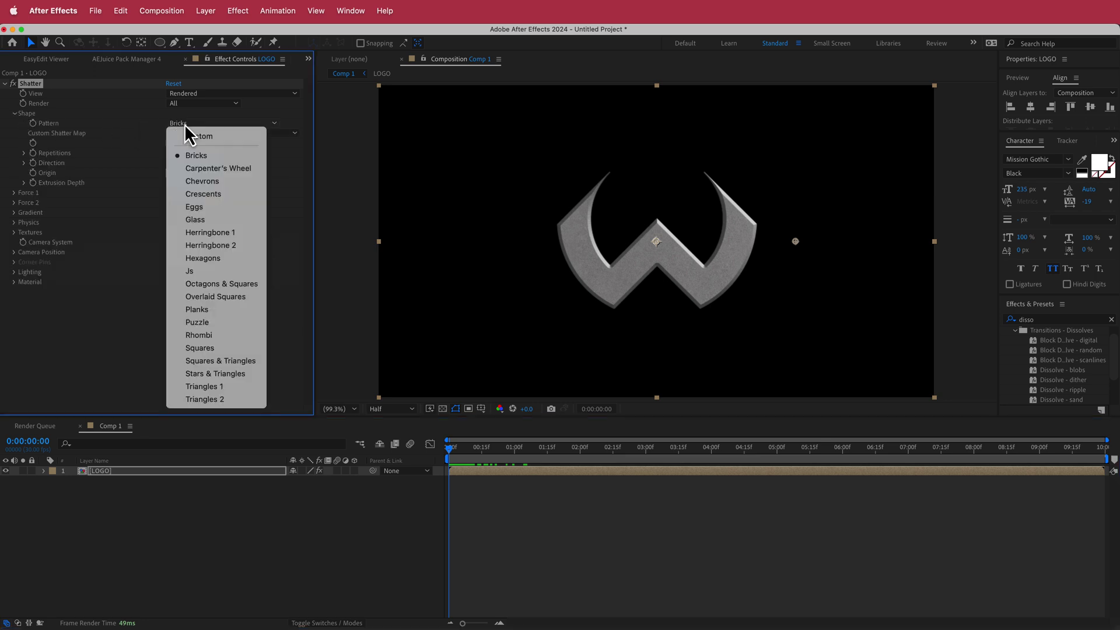
{"action": "left_click", "coordinate": [250, 361]}
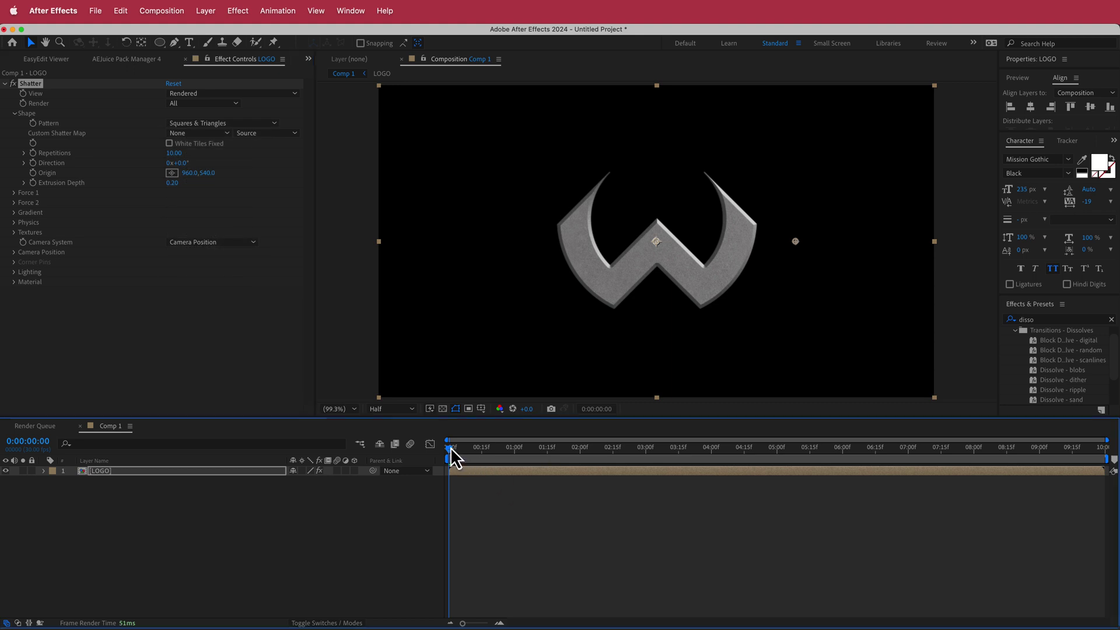
{"action": "mouse_move", "coordinate": [453, 452]}
{"action": "left_mouse_down"}
{"action": "mouse_move", "coordinate": [498, 455]}
{"action": "mouse_move", "coordinate": [448, 453]}
{"action": "left_mouse_up"}
Step: Set the Shatter shape's repetitions to 8 and its extrusion depth to 0, and preview the first frames
{"action": "left_click", "coordinate": [175, 154]}
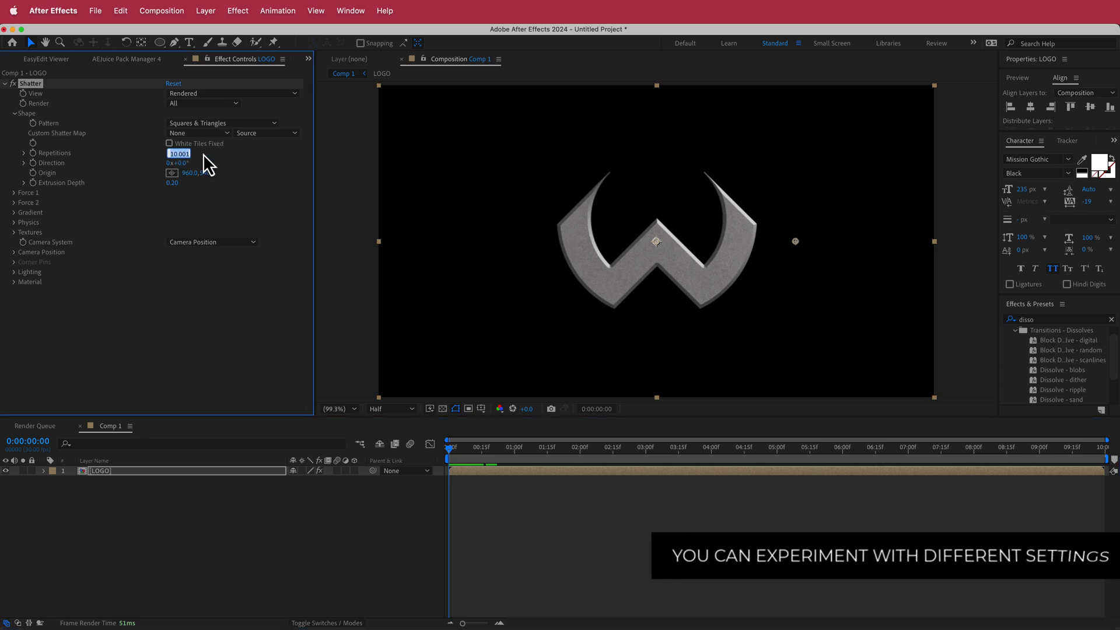
{"action": "key", "text": "Return"}
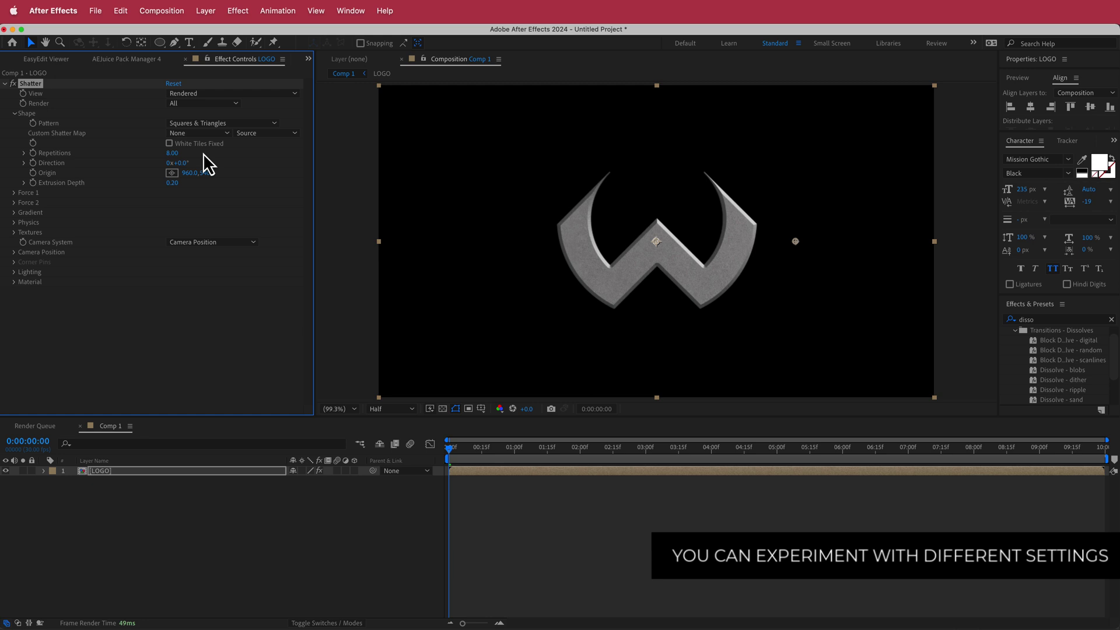
{"action": "left_click", "coordinate": [173, 184]}
{"action": "type", "text": "0"}
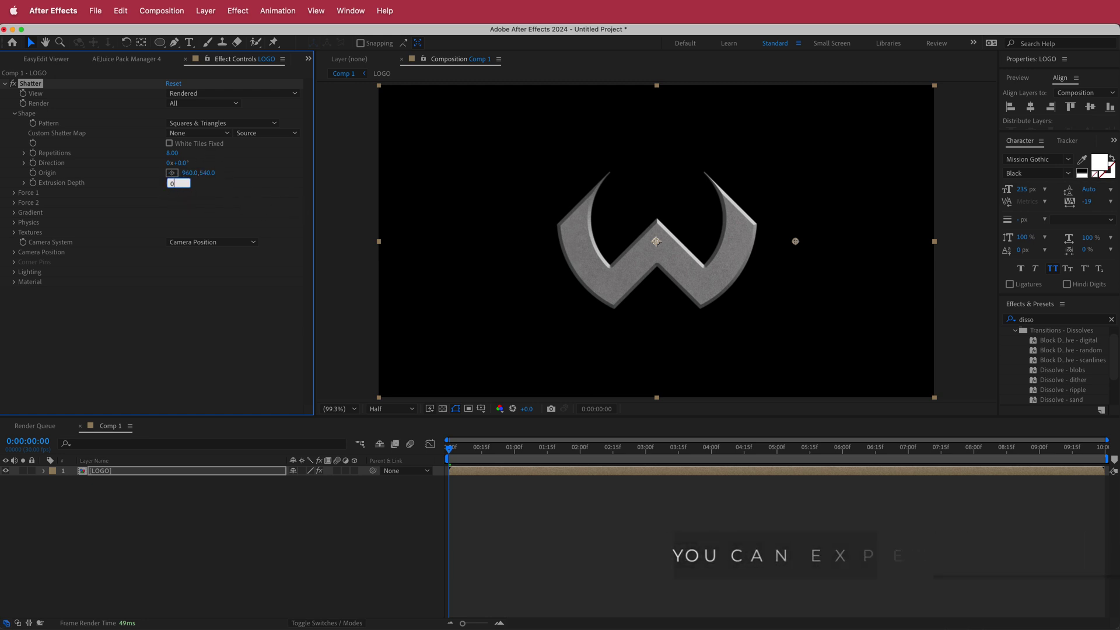
{"action": "key", "text": "Return"}
{"action": "mouse_move", "coordinate": [450, 449]}
{"action": "left_mouse_down"}
{"action": "mouse_move", "coordinate": [476, 450]}
{"action": "mouse_move", "coordinate": [465, 450]}
{"action": "left_mouse_up"}
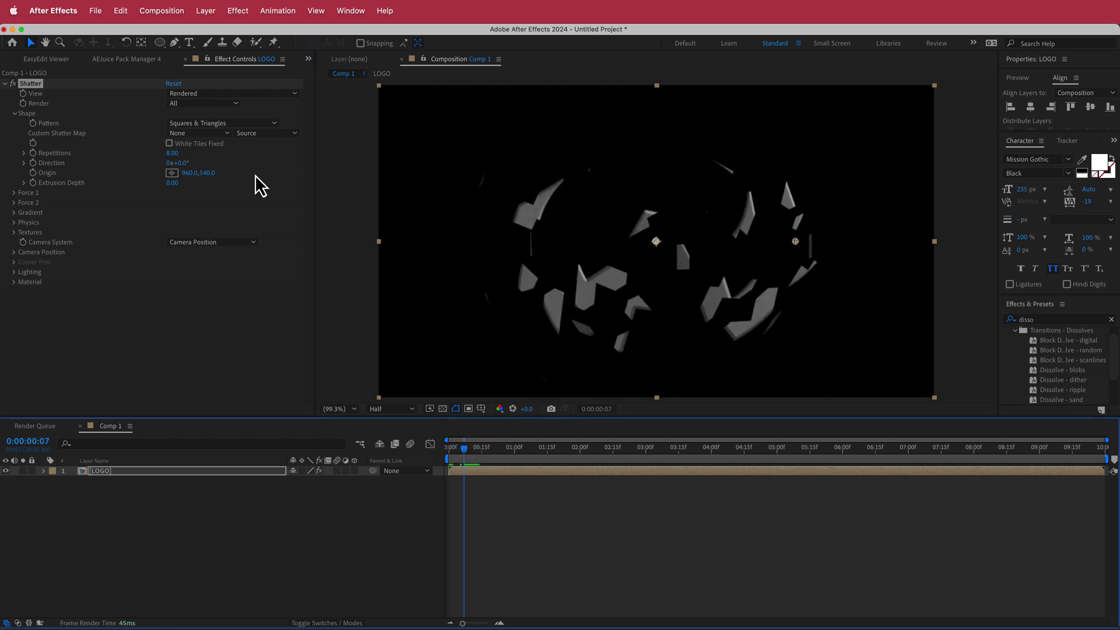
Step: Set Shatter's Force 1 radius to 0.1 and strength to 0.05, checking the break-up on the timeline
{"action": "left_click", "coordinate": [14, 194]}
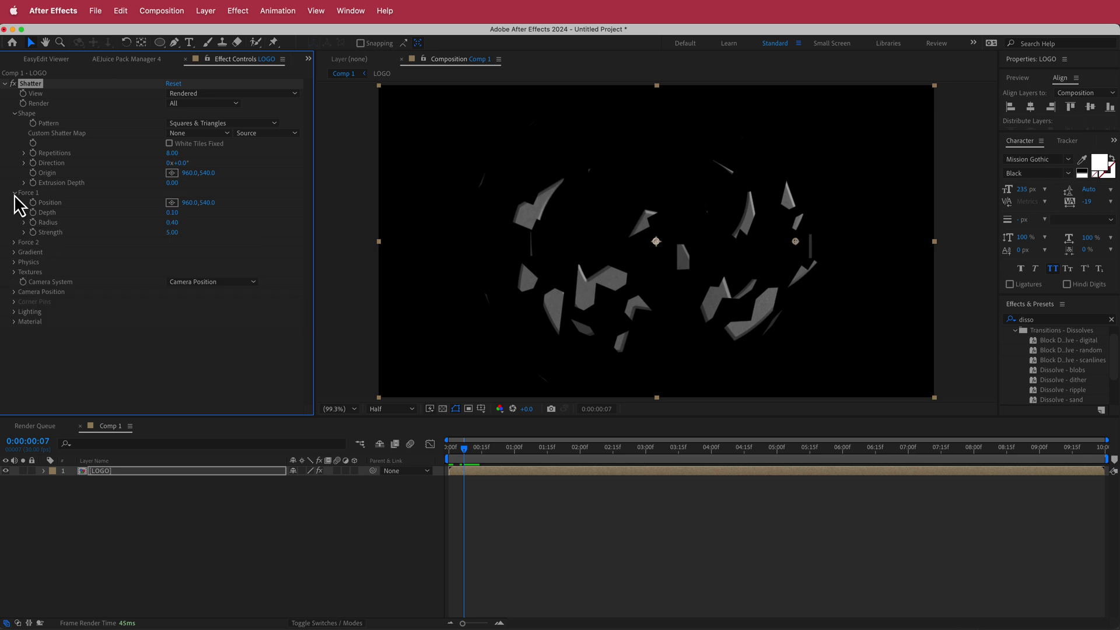
{"action": "left_click", "coordinate": [173, 222]}
{"action": "type", "text": "0.1"}
{"action": "key", "text": "Return"}
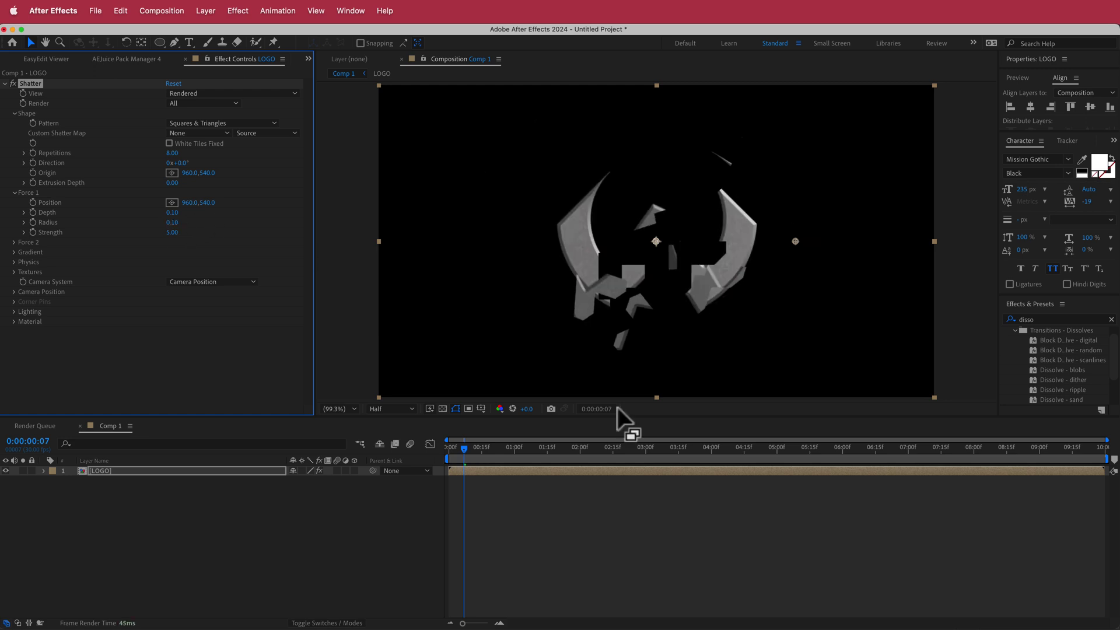
{"action": "mouse_move", "coordinate": [468, 456]}
{"action": "left_mouse_down"}
{"action": "mouse_move", "coordinate": [443, 453]}
{"action": "mouse_move", "coordinate": [457, 450]}
{"action": "left_mouse_up"}
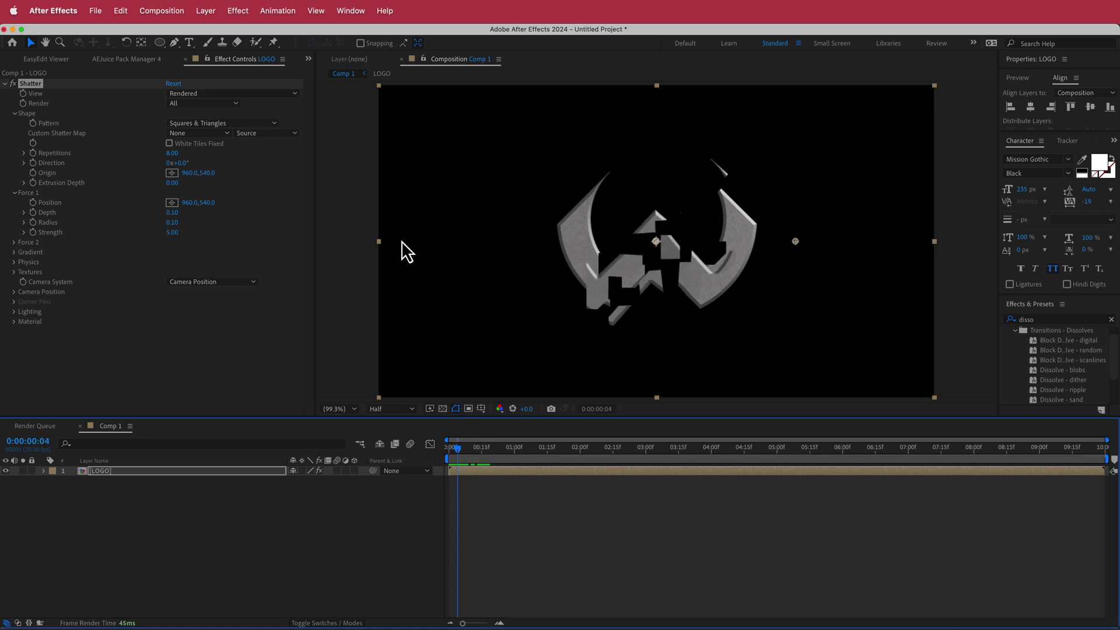
{"action": "left_click", "coordinate": [173, 232]}
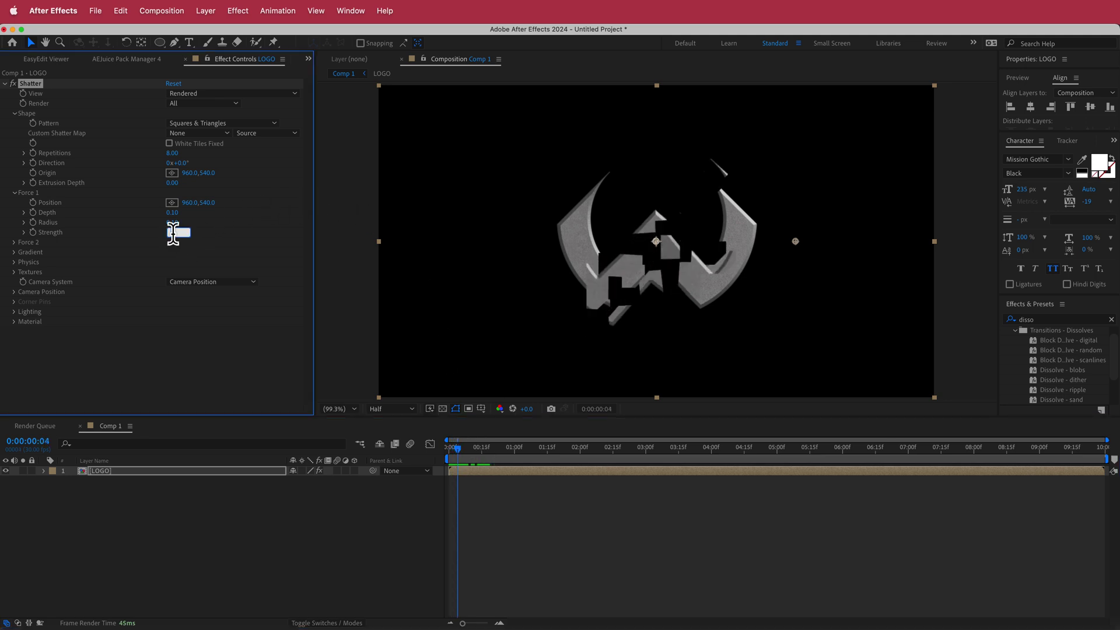
{"action": "type", "text": "0.05"}
{"action": "key", "text": "Return"}
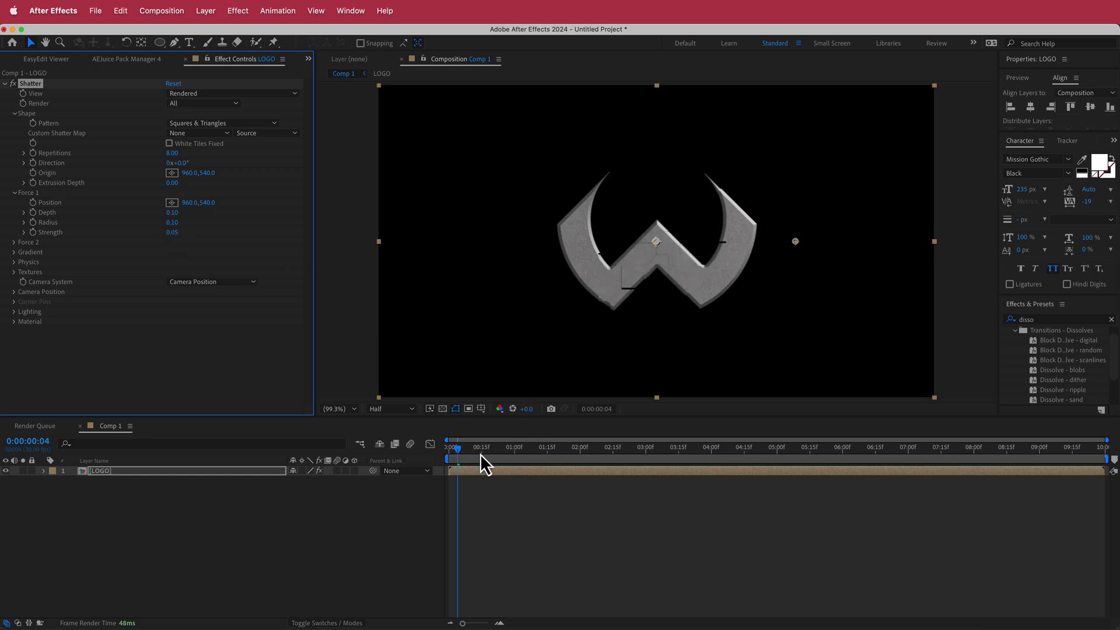
{"action": "mouse_move", "coordinate": [481, 454]}
{"action": "left_mouse_down"}
{"action": "mouse_move", "coordinate": [460, 449]}
{"action": "mouse_move", "coordinate": [490, 449]}
{"action": "mouse_move", "coordinate": [445, 452]}
{"action": "mouse_move", "coordinate": [517, 452]}
{"action": "mouse_move", "coordinate": [450, 456]}
{"action": "mouse_move", "coordinate": [494, 454]}
{"action": "left_mouse_up"}
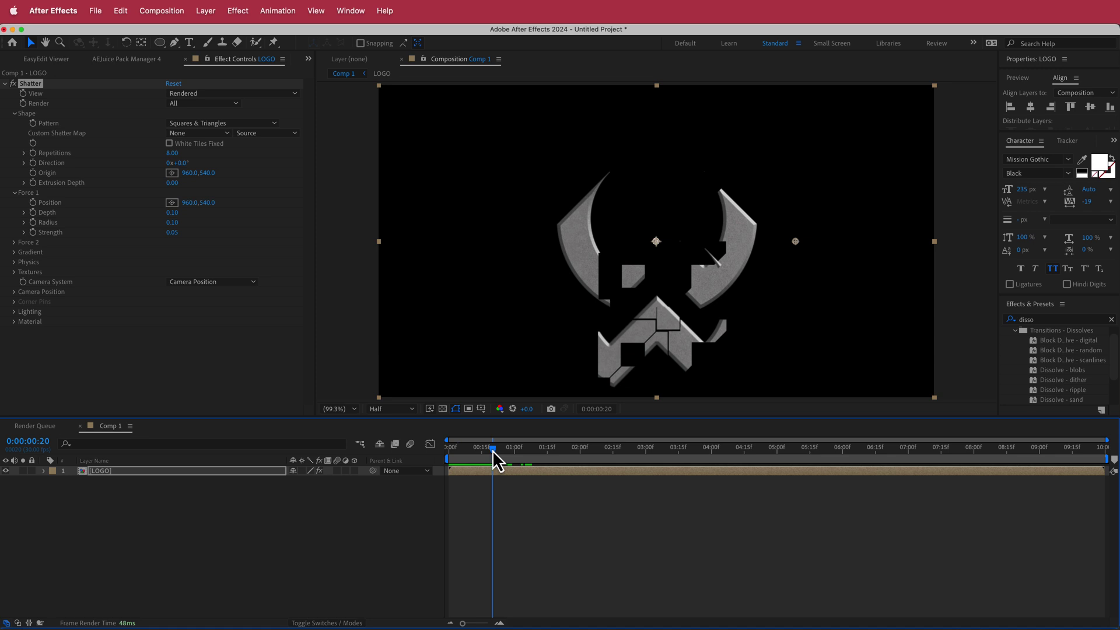
Step: Set the gravity in Shatter's physics to 0 and scrub the animation back to the first frame
{"action": "left_click", "coordinate": [15, 263]}
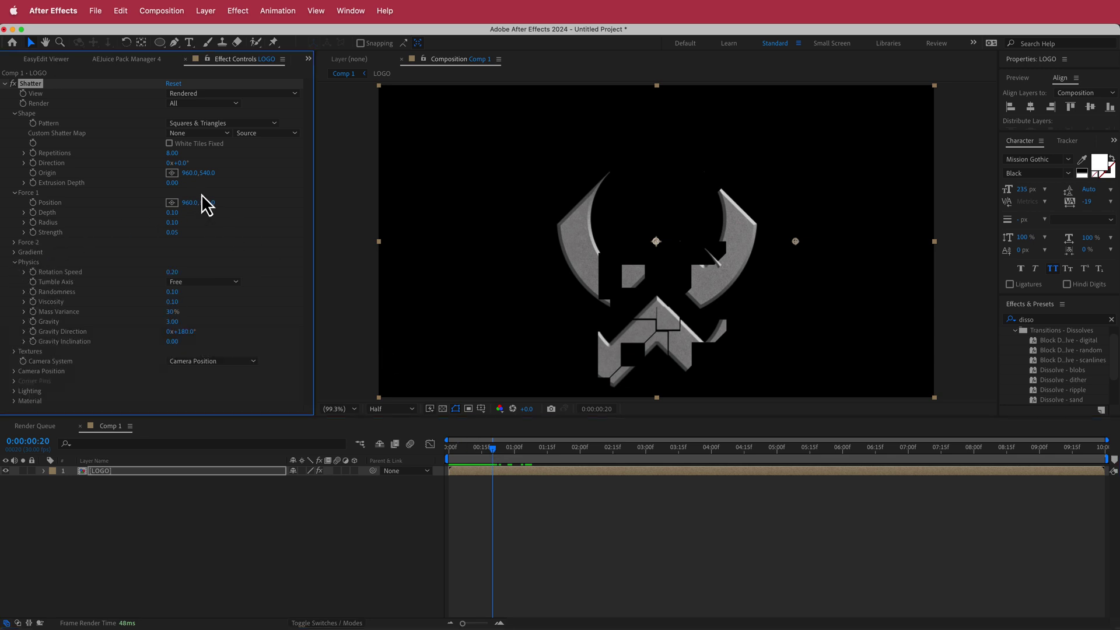
{"action": "left_click", "coordinate": [173, 322]}
{"action": "type", "text": "0"}
{"action": "key", "text": "Return"}
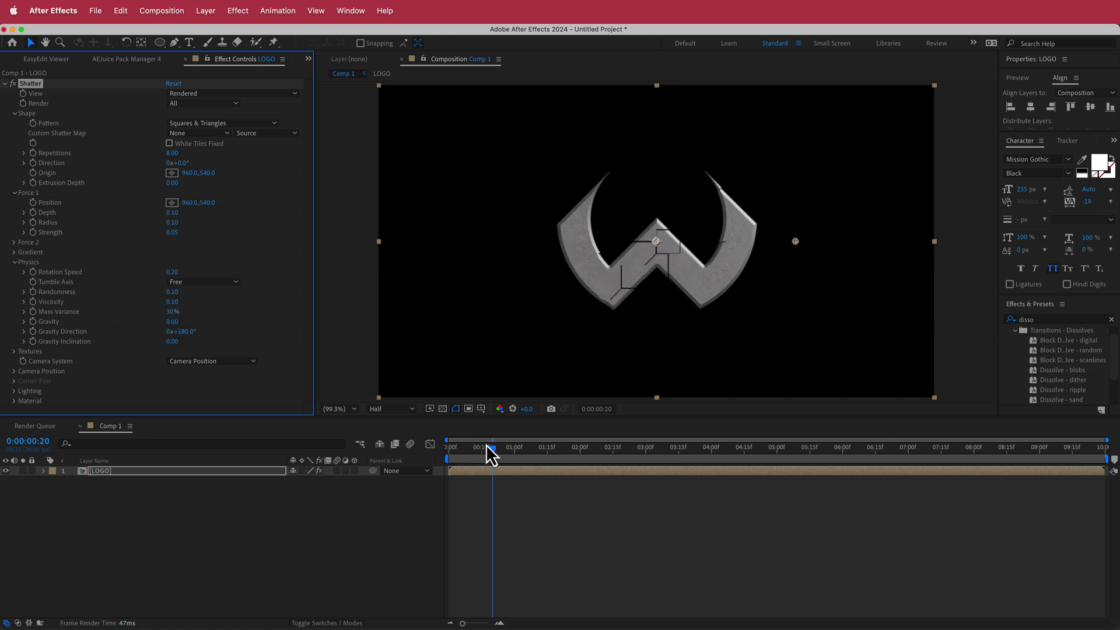
{"action": "left_click_drag", "start_coordinate": [485, 444], "coordinate": [408, 394]}
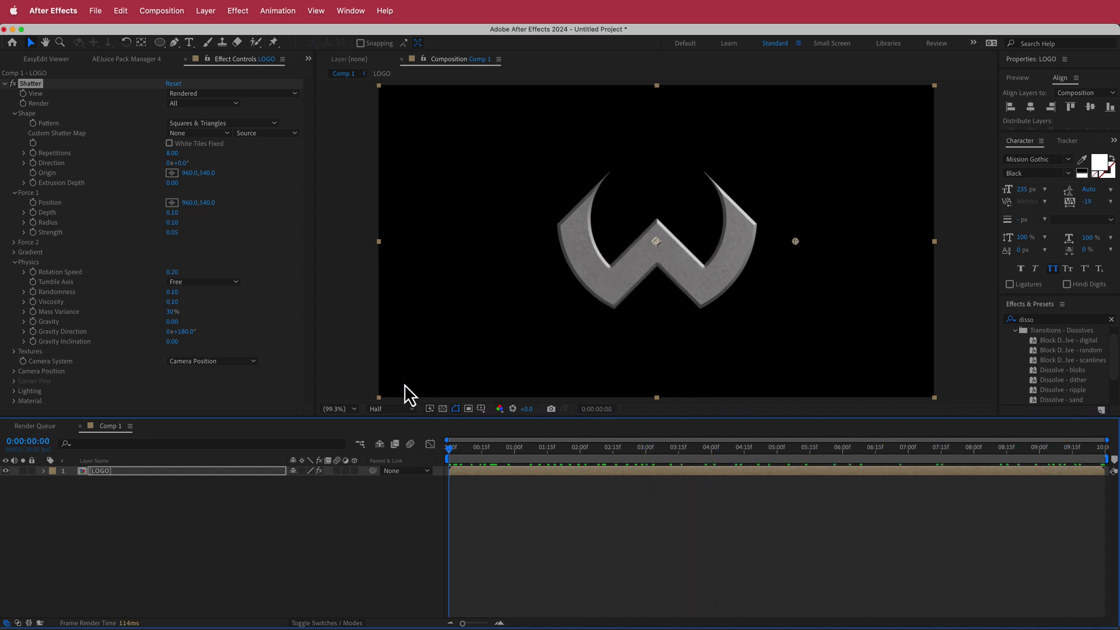
Step: Set the rotation speed in Shatter's physics to 0.35 and preview the cracks up to frame 19
{"action": "left_click", "coordinate": [175, 272]}
{"action": "type", "text": "0.3"}
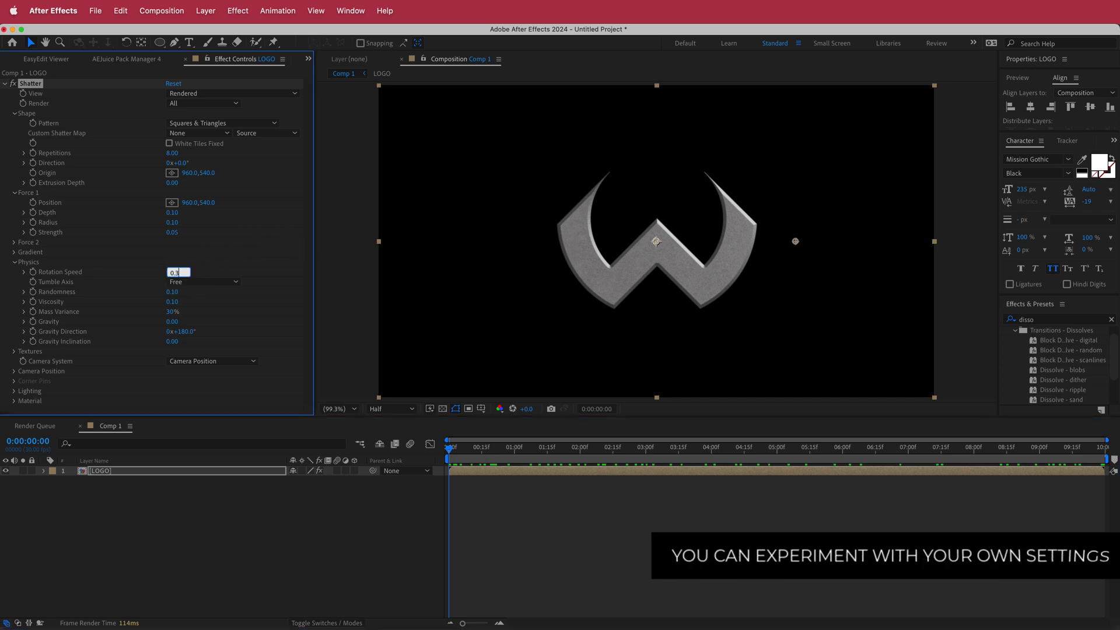
{"action": "type", "text": "5"}
{"action": "key", "text": "Return"}
{"action": "left_click_drag", "start_coordinate": [456, 452], "coordinate": [490, 454]}
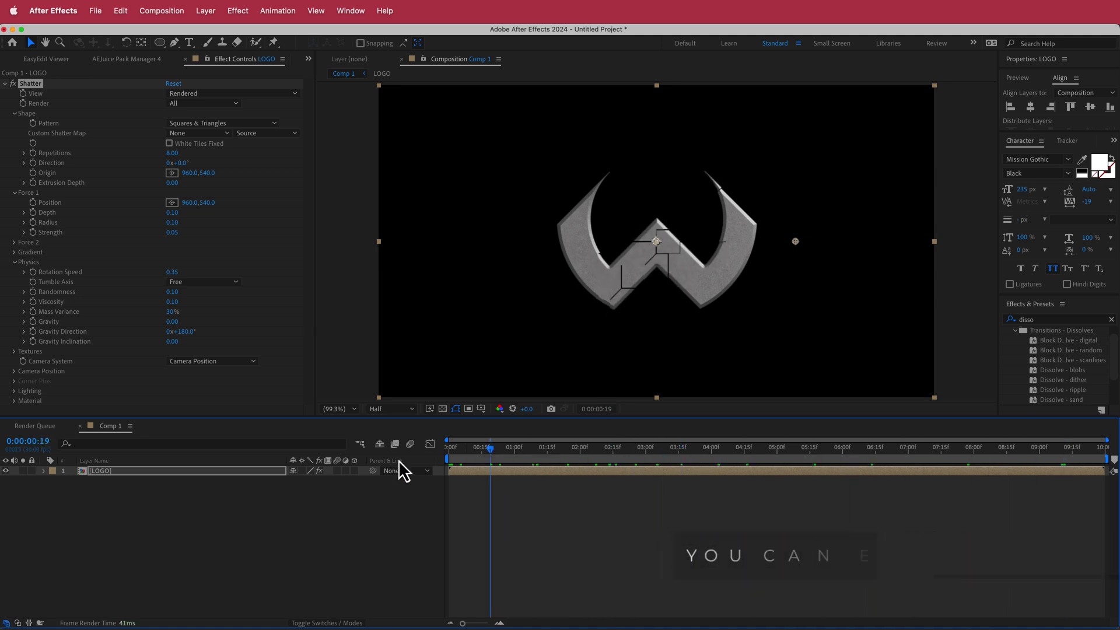
Step: Duplicate the LOGO layer and rename the upper copy "2"
{"action": "left_click", "coordinate": [173, 488]}
{"action": "left_click", "coordinate": [119, 473]}
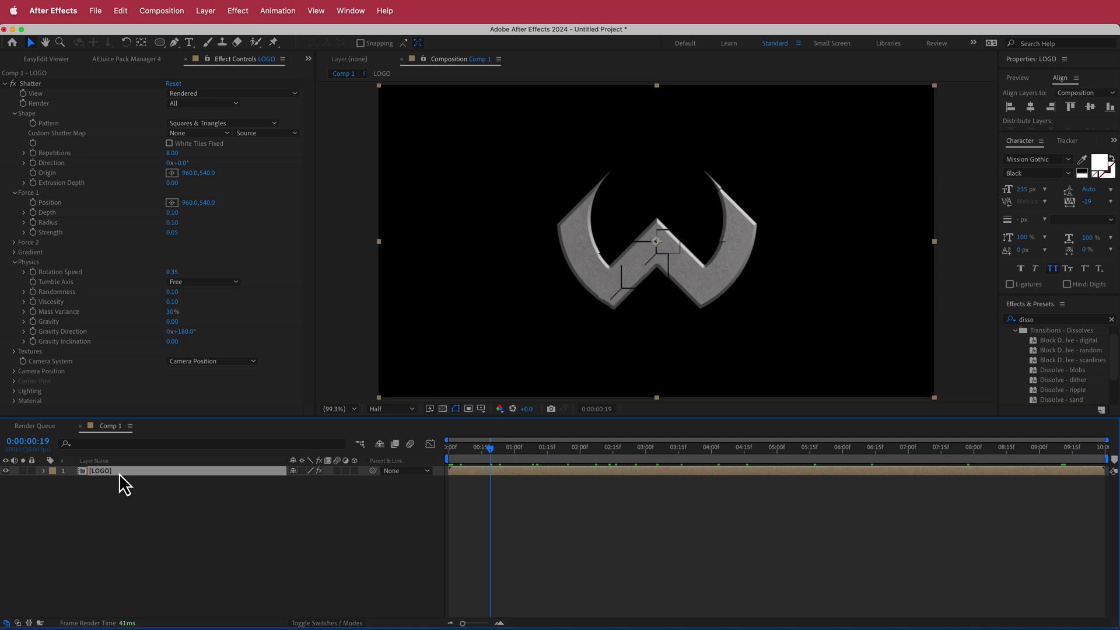
{"action": "key", "text": "super+d"}
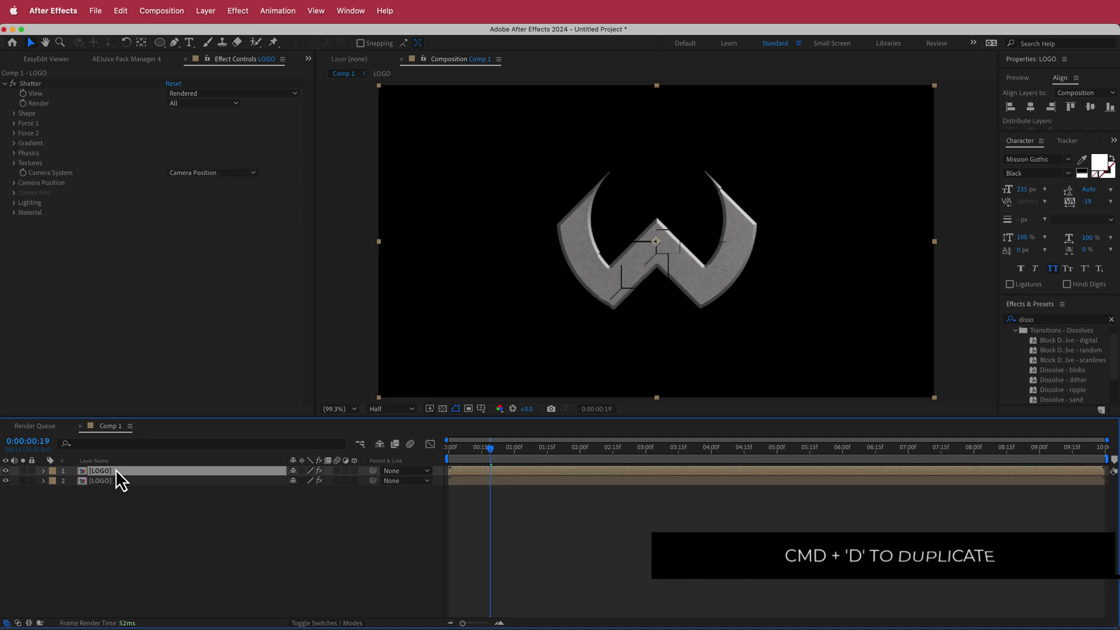
{"action": "key", "text": "Return"}
{"action": "type", "text": "2"}
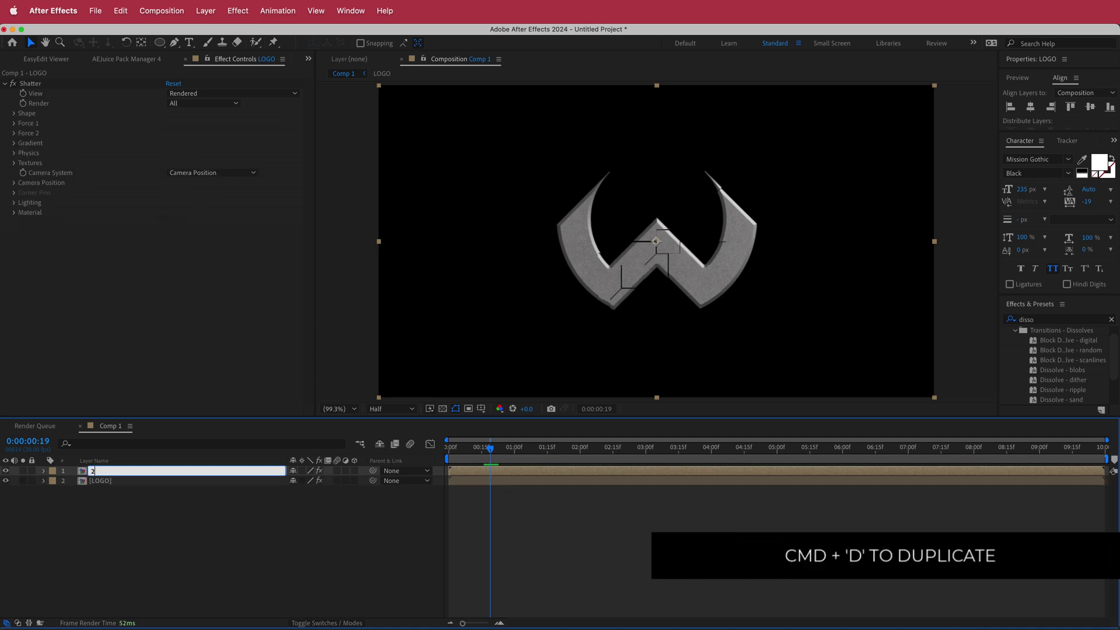
{"action": "key", "text": "Return"}
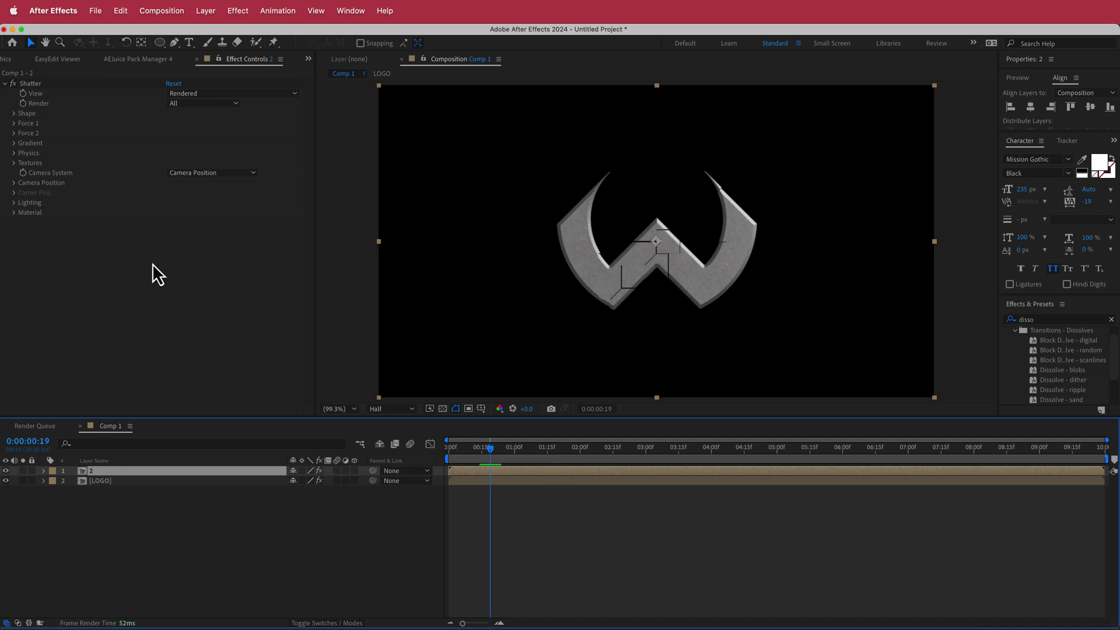
Step: Set the Shatter shape repetitions on layer 2 to 30 and play back the result
{"action": "left_click", "coordinate": [14, 114]}
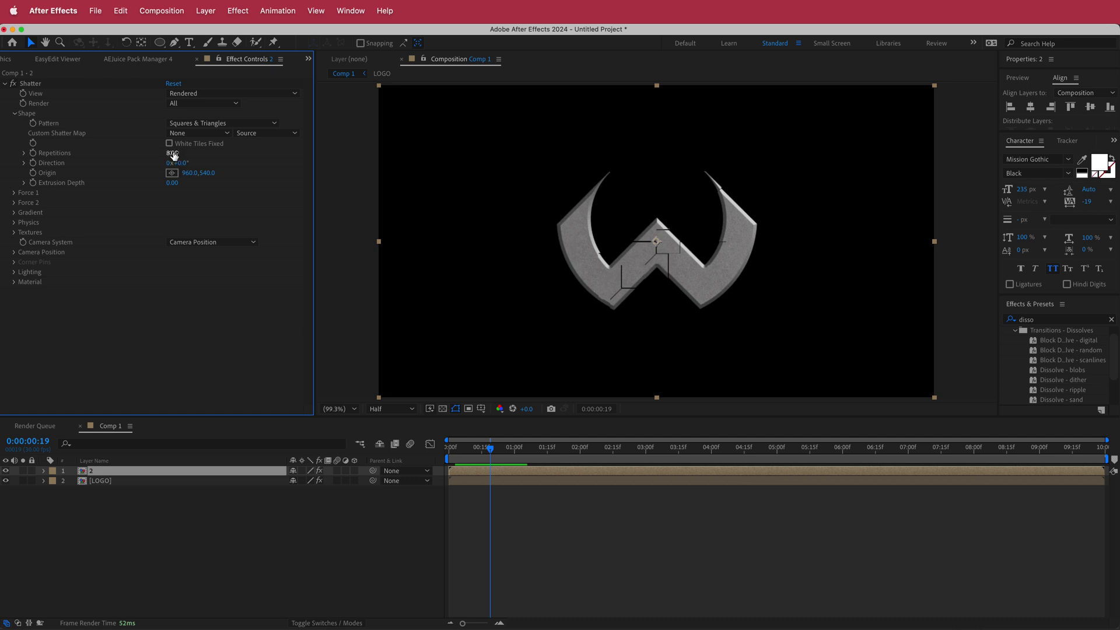
{"action": "left_click", "coordinate": [172, 152]}
{"action": "type", "text": "30"}
{"action": "key", "text": "Return"}
{"action": "key", "text": "space"}
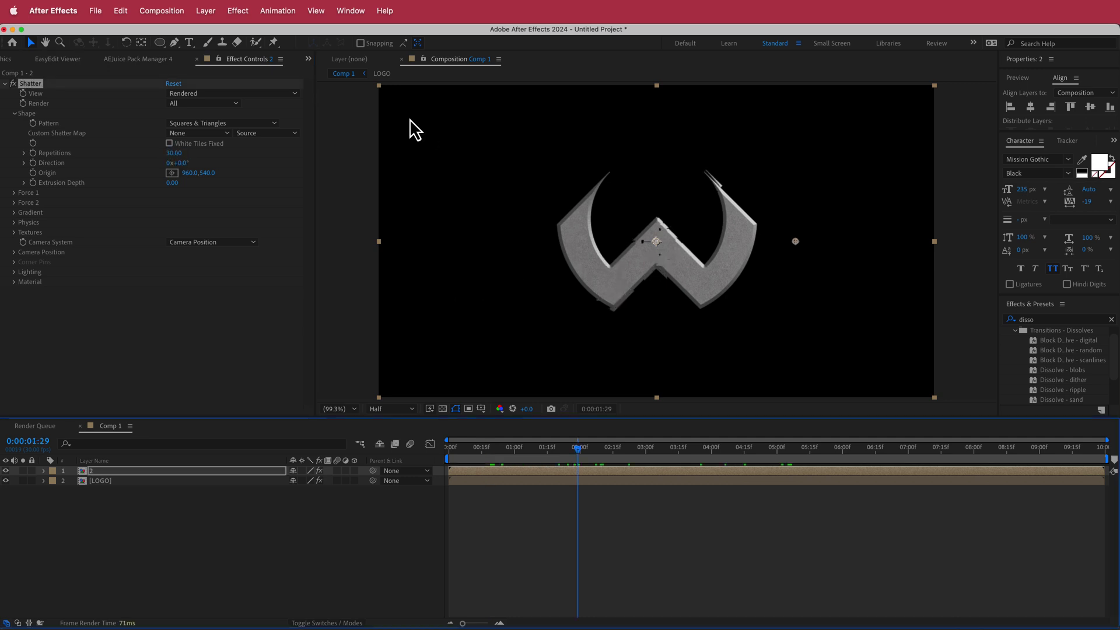
Step: Set the Shatter shape pattern on layer 2 to Glass and scrub forward to check the cracks
{"action": "left_click", "coordinate": [191, 124]}
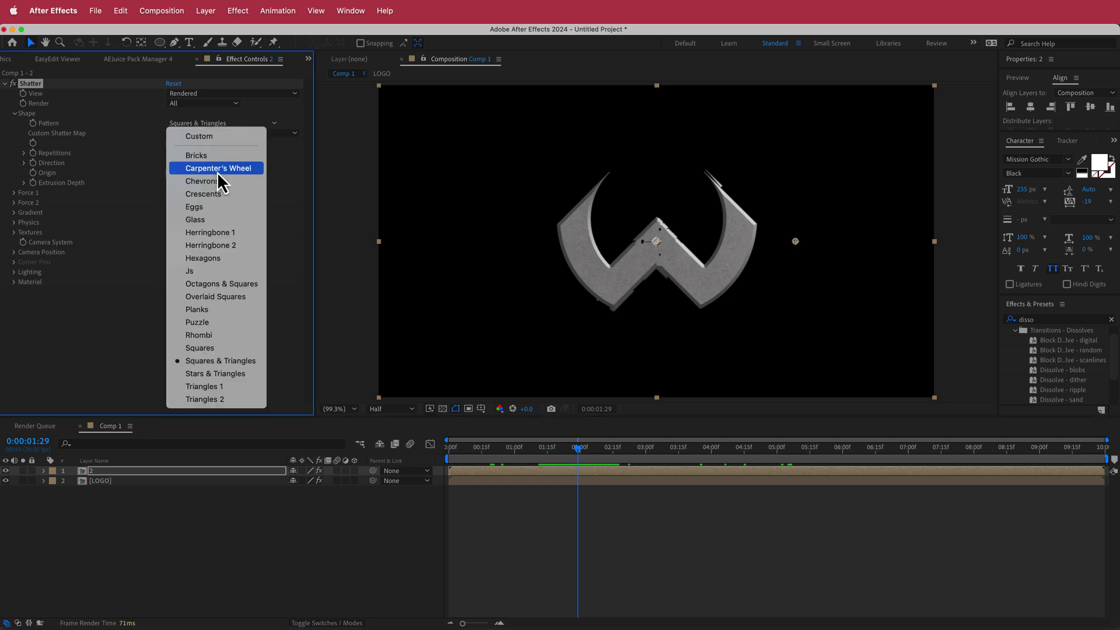
{"action": "left_click", "coordinate": [219, 219]}
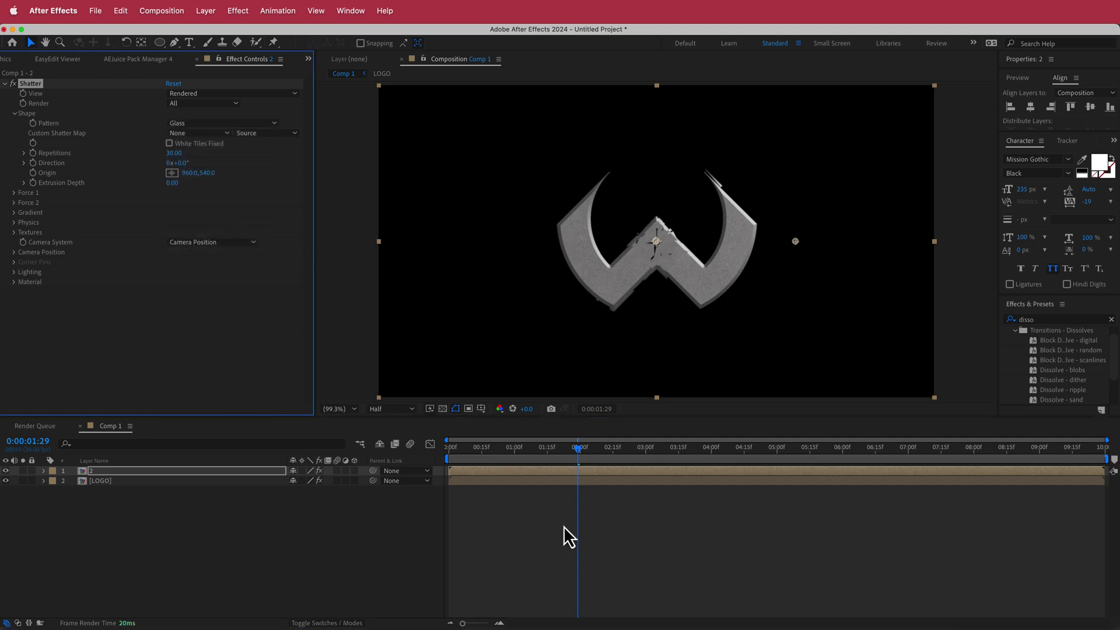
{"action": "left_click_drag", "start_coordinate": [577, 448], "coordinate": [840, 438]}
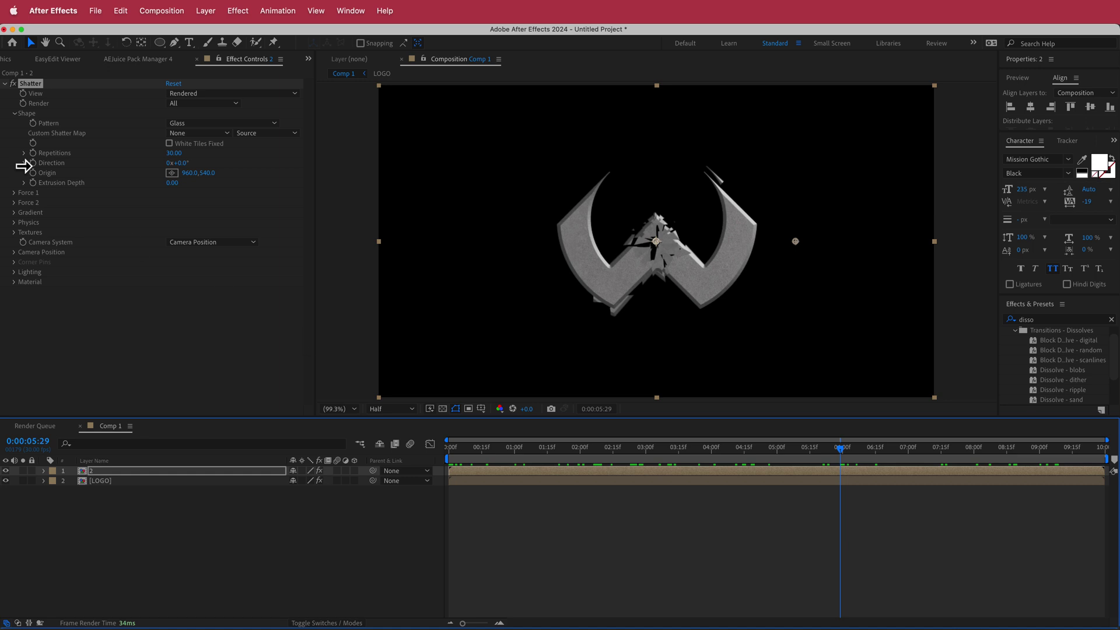
Step: Set the strength of Force 1 in layer 2's Shatter effect to 0.6
{"action": "left_click", "coordinate": [13, 193]}
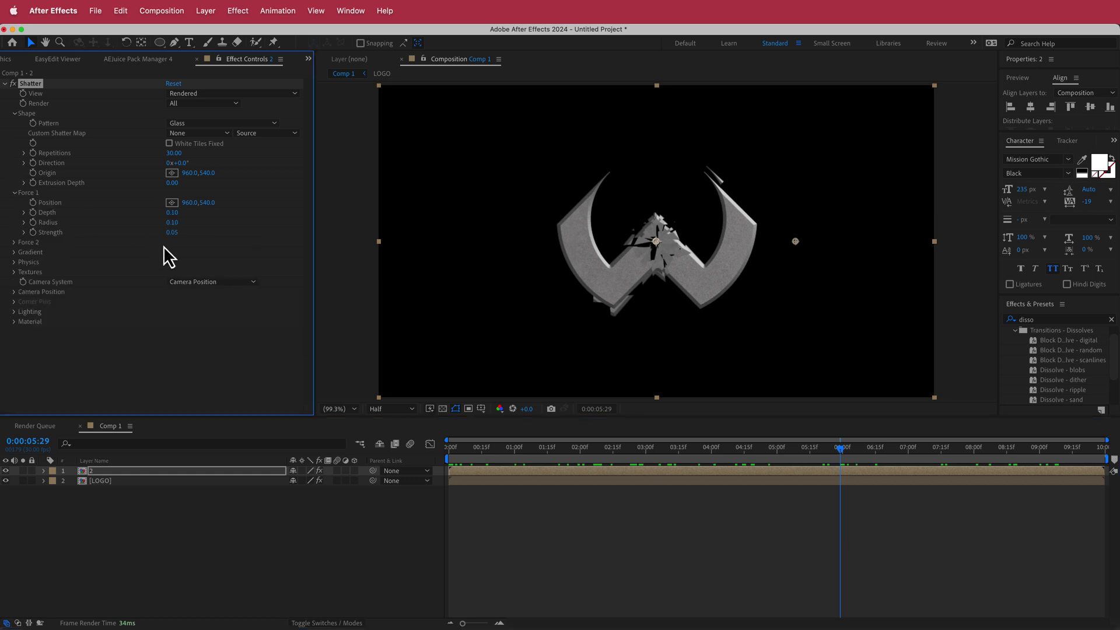
{"action": "left_click", "coordinate": [172, 233]}
{"action": "type", "text": "0.6"}
{"action": "key", "text": "Return"}
Step: Keyframe the Force 1 radius of layer 2's Shatter at 0.08 at the 2-second mark
{"action": "left_click_drag", "start_coordinate": [841, 456], "coordinate": [581, 457]}
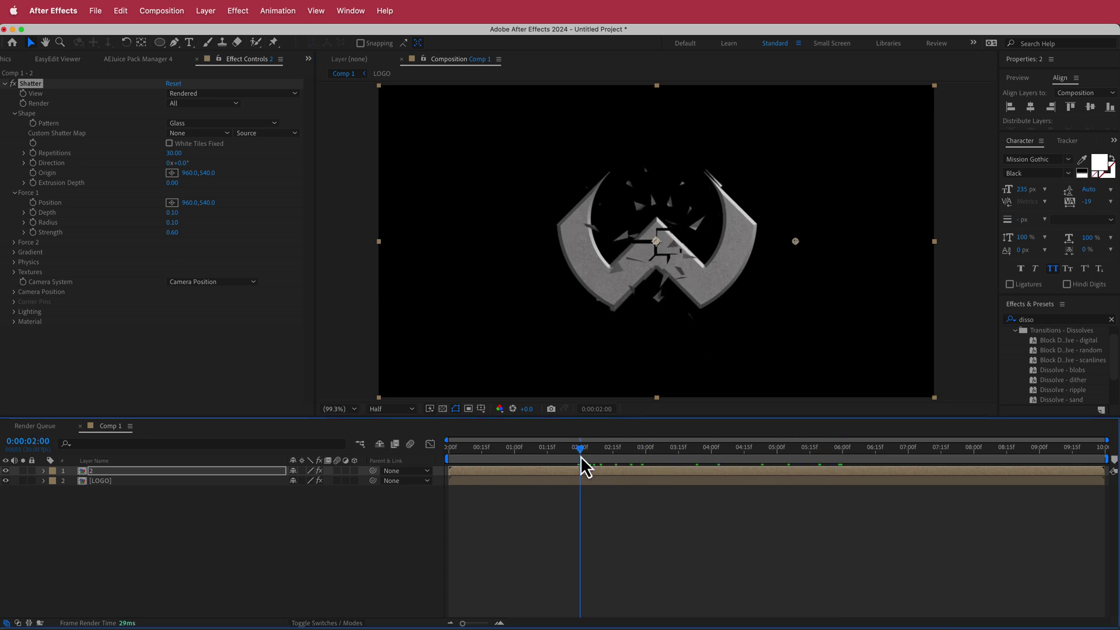
{"action": "left_click", "coordinate": [33, 223]}
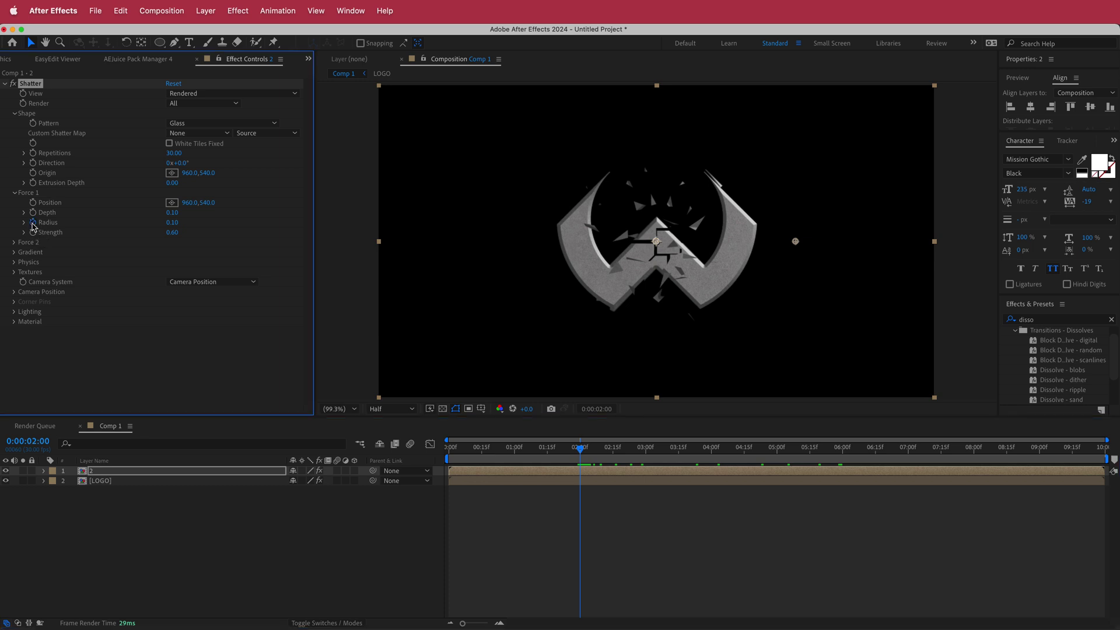
{"action": "left_click", "coordinate": [173, 223]}
{"action": "type", "text": "0.08"}
{"action": "key", "text": "Return"}
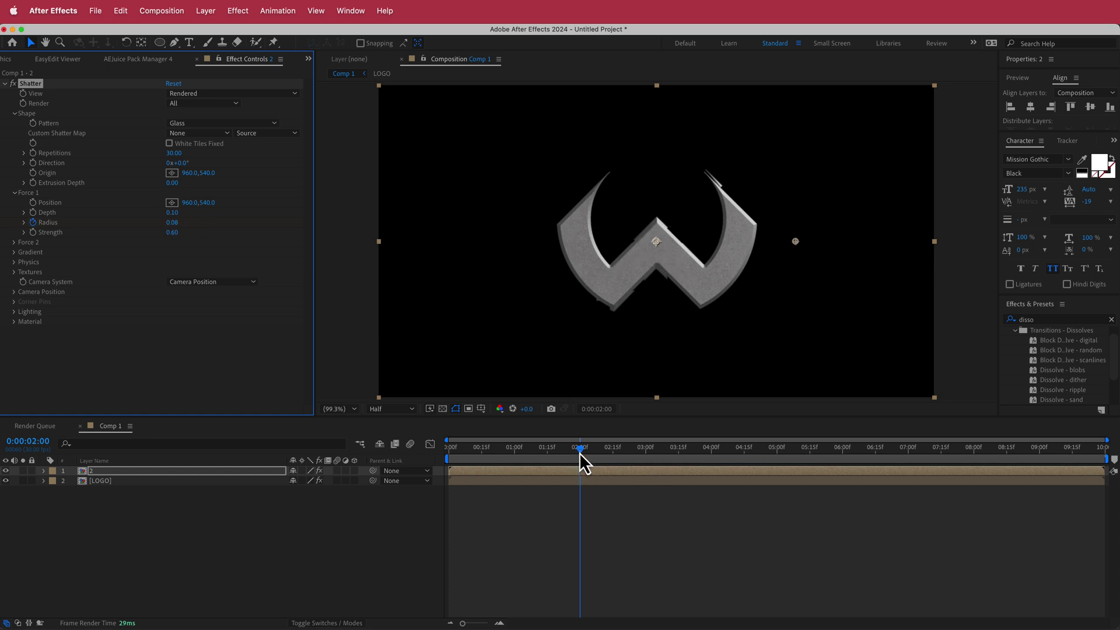
Step: Add a Force 1 radius keyframe of 0.6 at 5 seconds on layer 2 and scrub back to the start
{"action": "left_click_drag", "start_coordinate": [580, 450], "coordinate": [777, 450]}
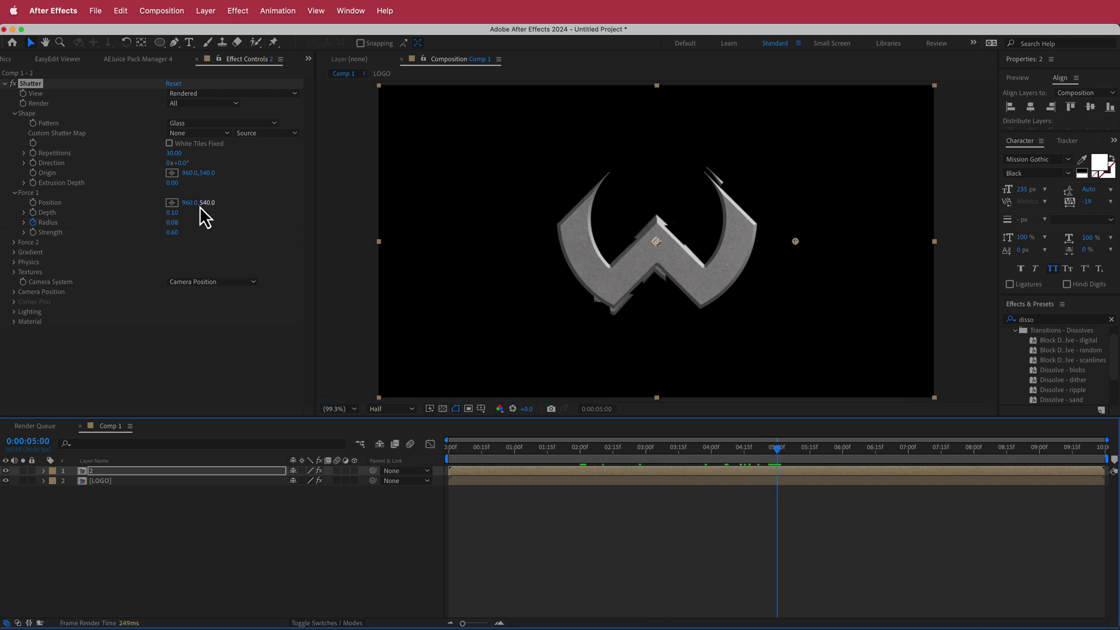
{"action": "left_click", "coordinate": [173, 222]}
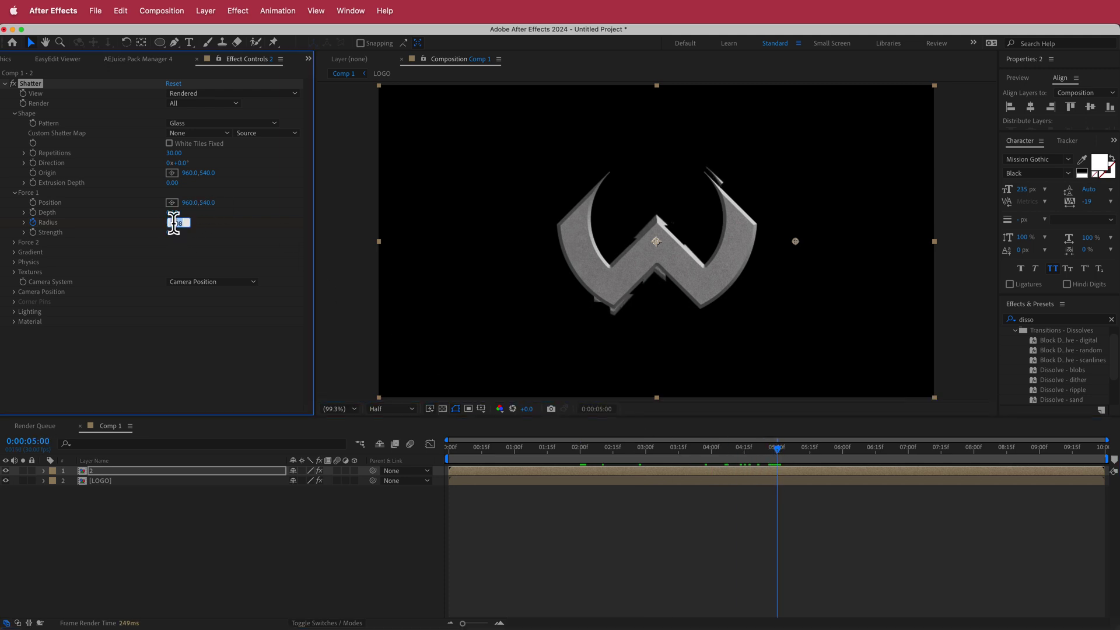
{"action": "type", "text": "0.6"}
{"action": "key", "text": "Return"}
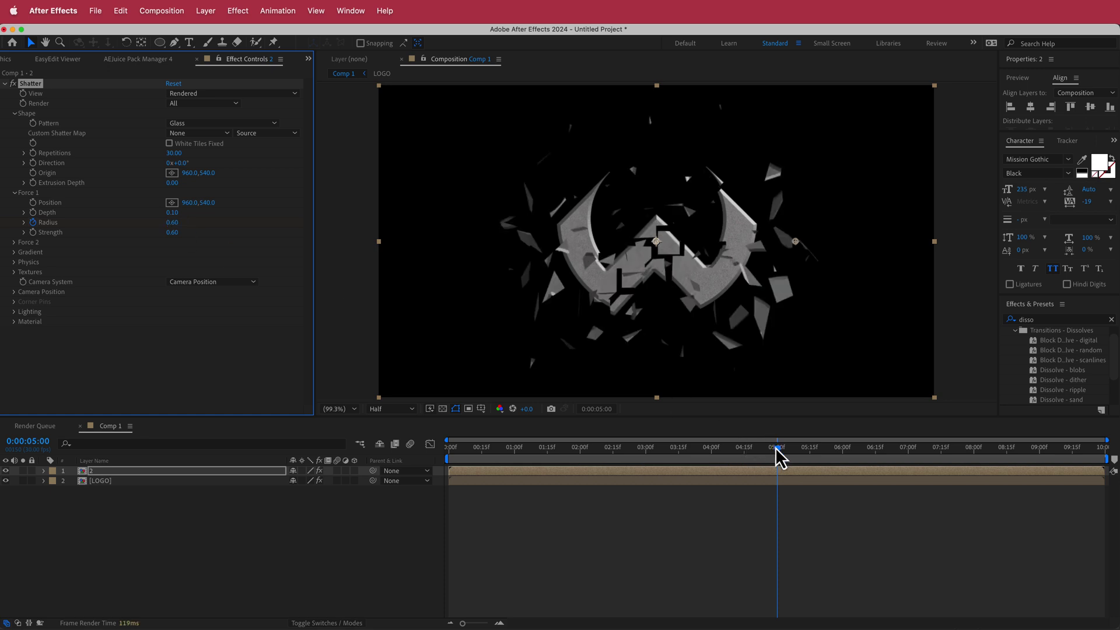
{"action": "left_click_drag", "start_coordinate": [776, 448], "coordinate": [358, 443]}
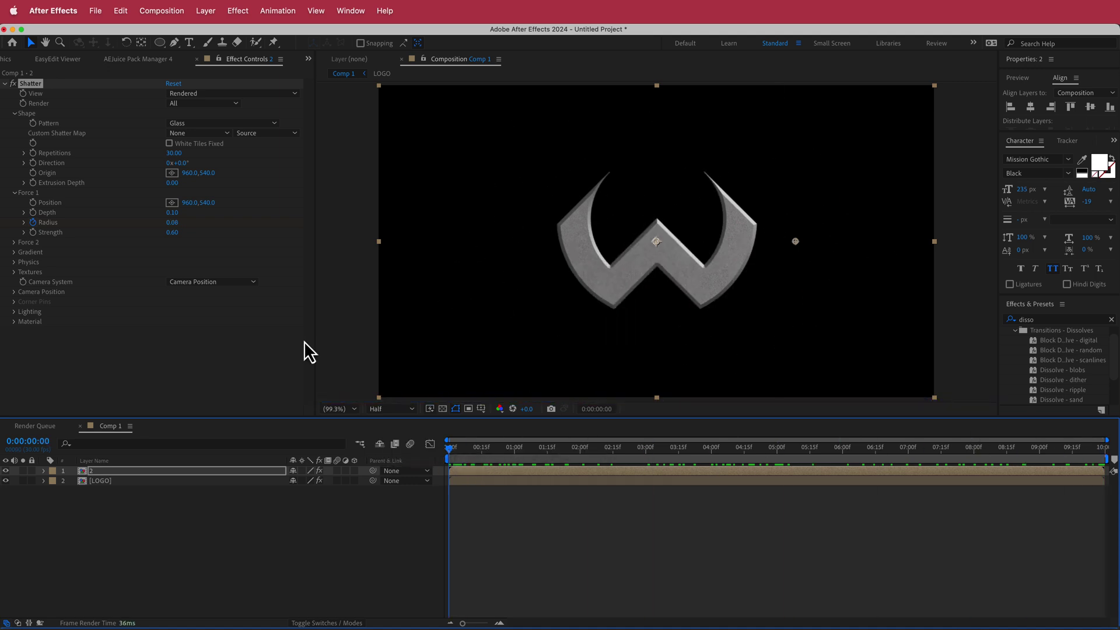
Step: Set layer 2's Shatter physics to 40% mass variance and 0.6 rotation speed, previewing the breakup up to 3:13
{"action": "left_click", "coordinate": [15, 262]}
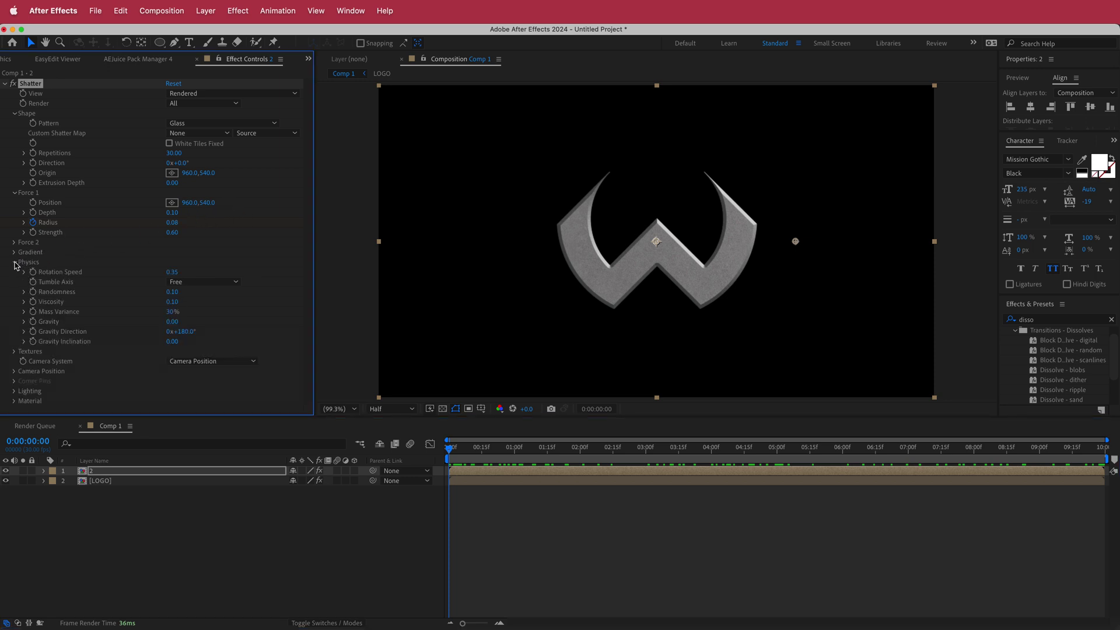
{"action": "left_click", "coordinate": [172, 312]}
{"action": "type", "text": "40"}
{"action": "key", "text": "Return"}
{"action": "left_click", "coordinate": [174, 272]}
{"action": "type", "text": "0"}
{"action": "key", "text": "Return"}
{"action": "left_click_drag", "start_coordinate": [449, 451], "coordinate": [675, 450]}
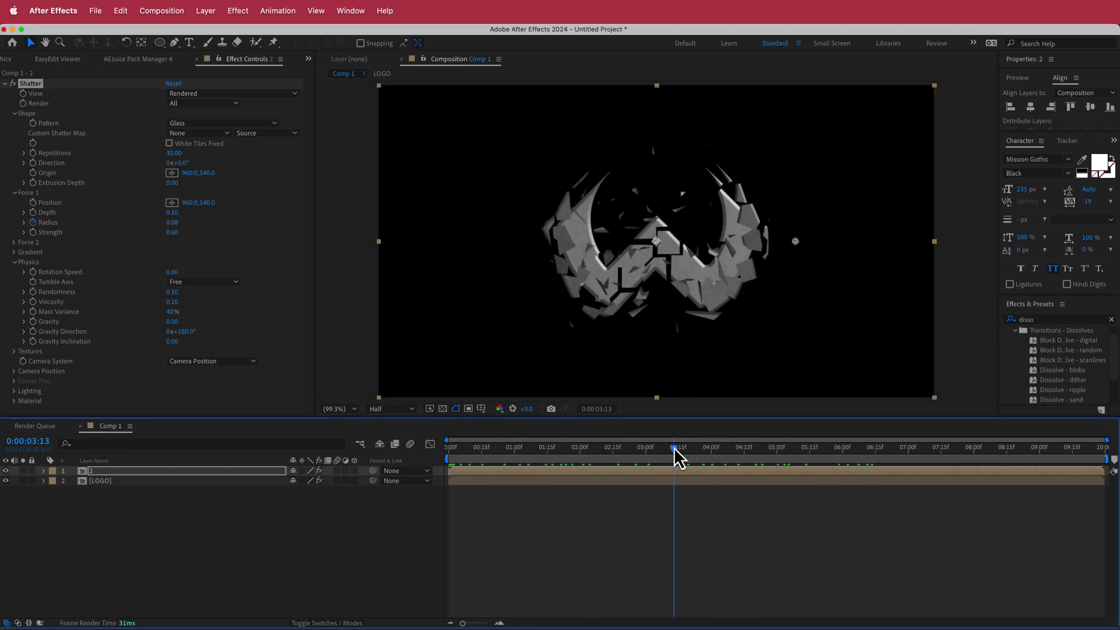
Step: Duplicate layer 2 and set the Shatter shape repetitions on the copy to 50
{"action": "left_click", "coordinate": [116, 495]}
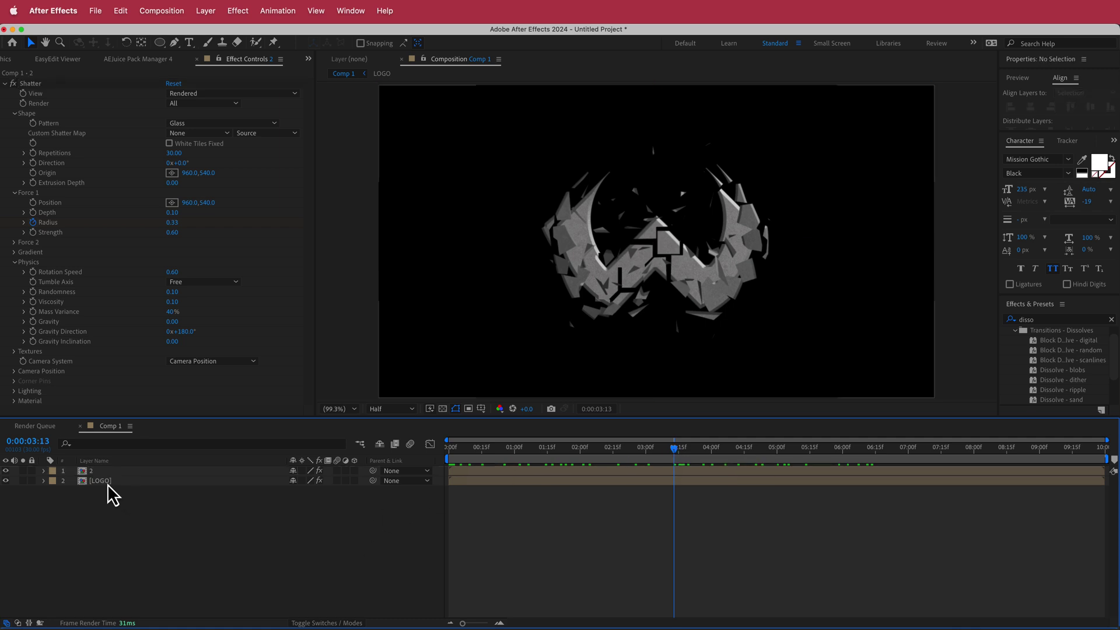
{"action": "left_click", "coordinate": [87, 469]}
{"action": "key", "text": "super+d"}
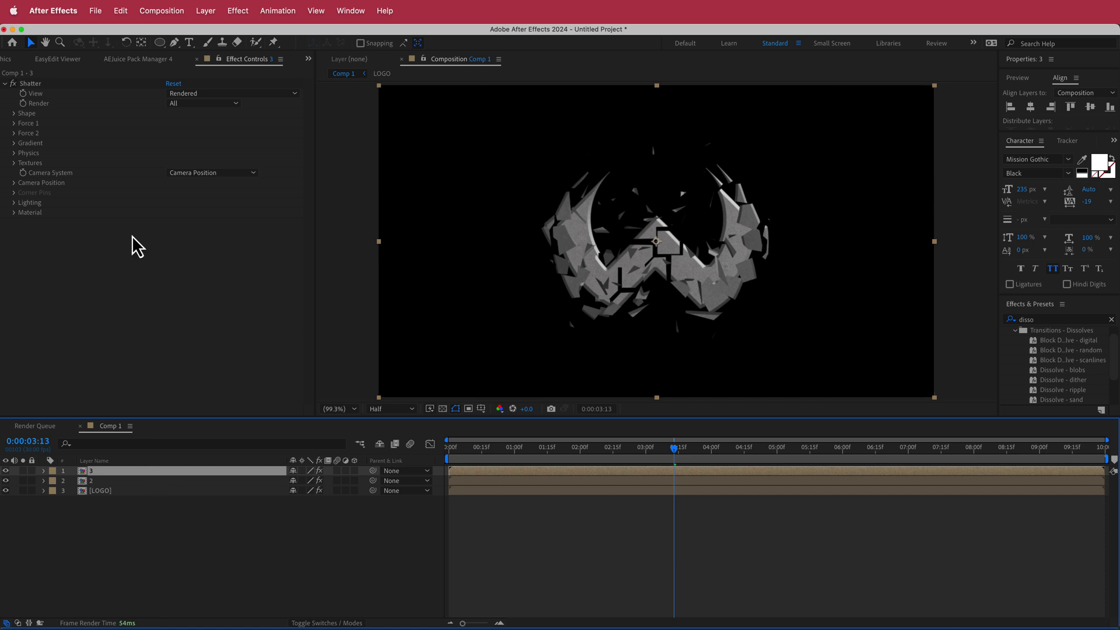
{"action": "left_click", "coordinate": [14, 113]}
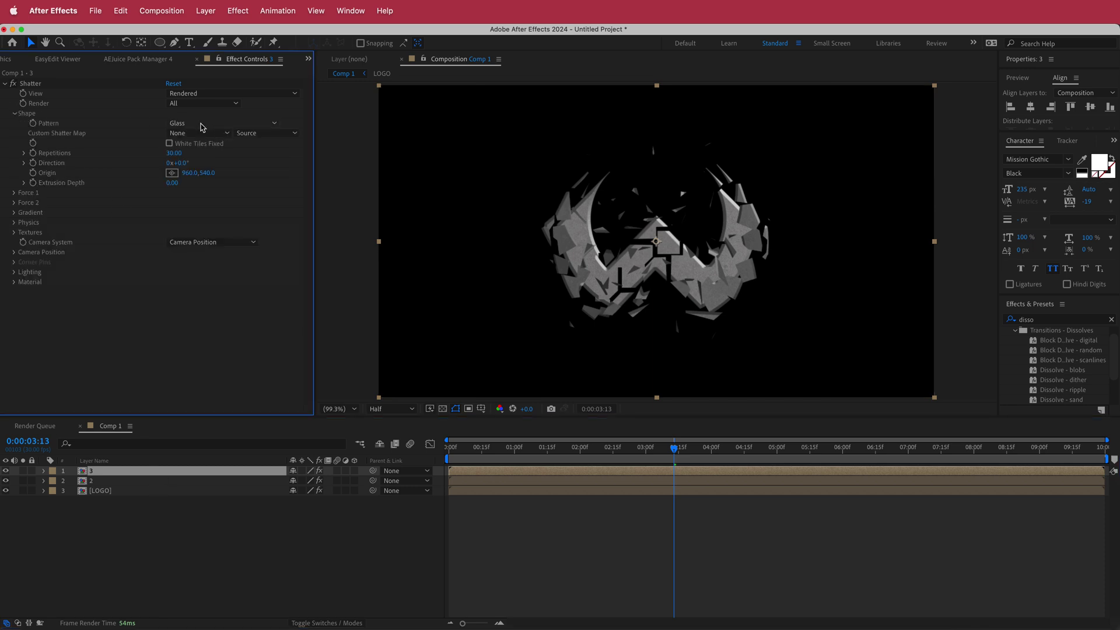
{"action": "left_click", "coordinate": [174, 153]}
{"action": "type", "text": "50"}
{"action": "key", "text": "Return"}
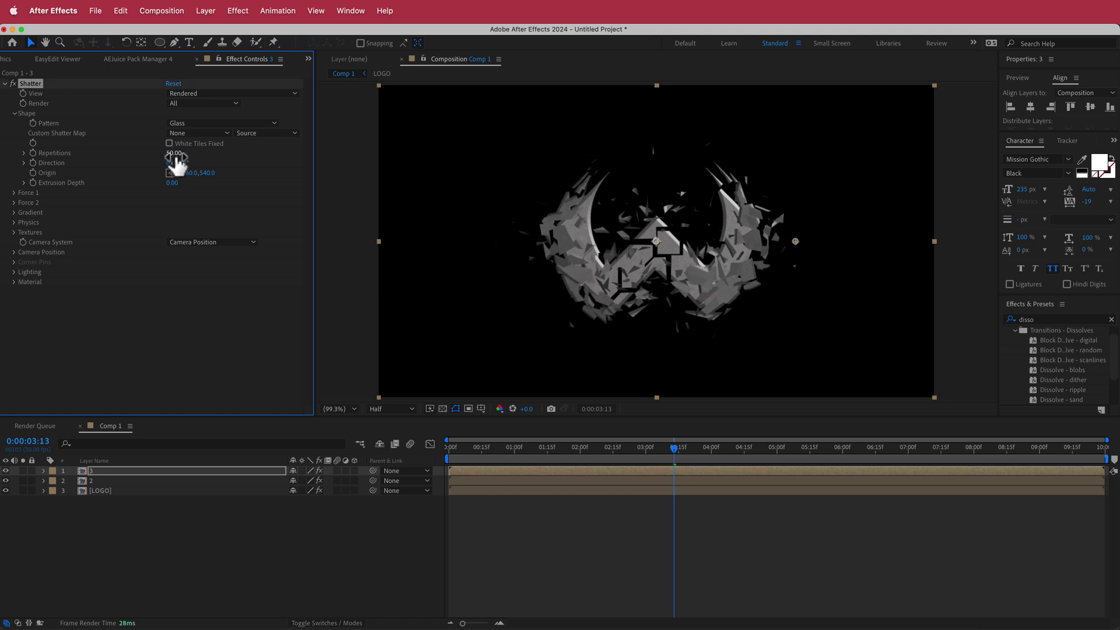
Step: Set the strength of Force 1 in layer 3's Shatter effect to 0.5
{"action": "left_click", "coordinate": [13, 193]}
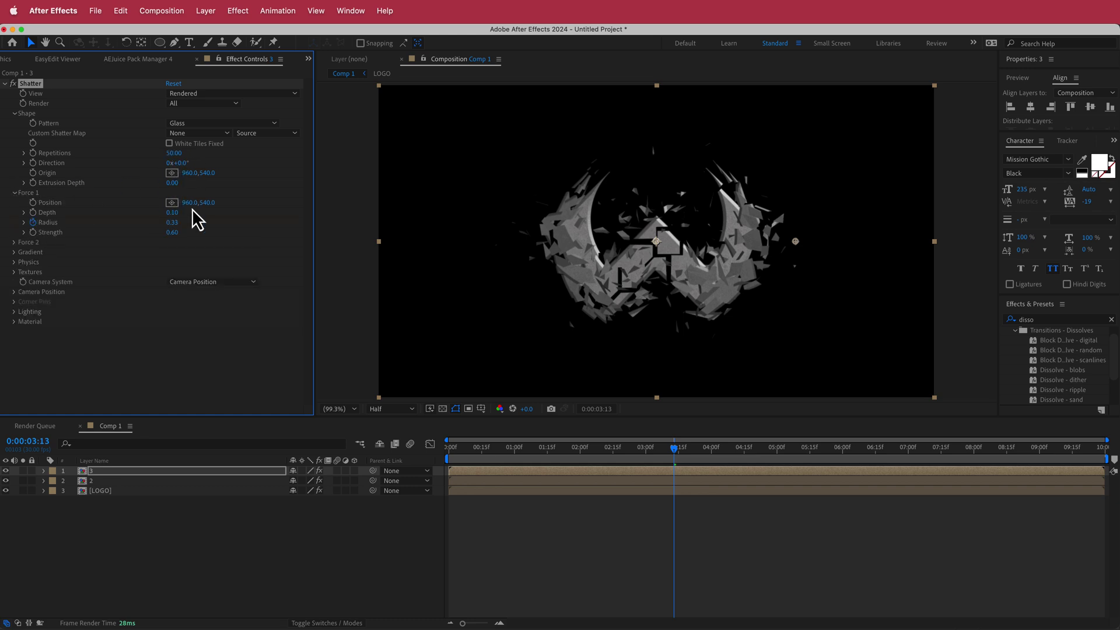
{"action": "left_click", "coordinate": [175, 233]}
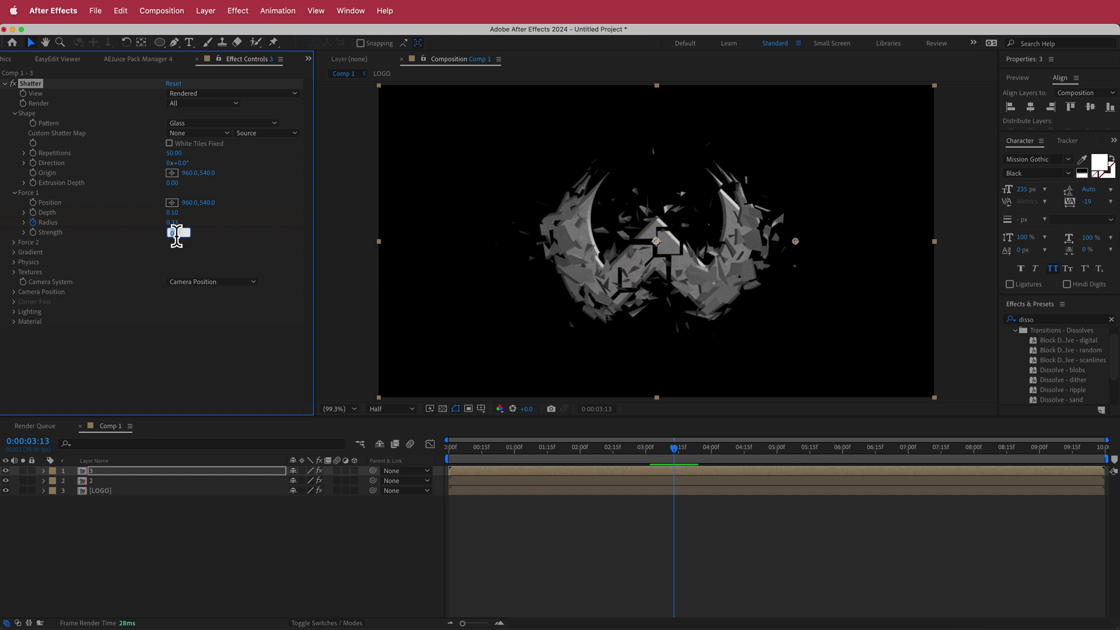
{"action": "type", "text": "0.5"}
{"action": "key", "text": "Return"}
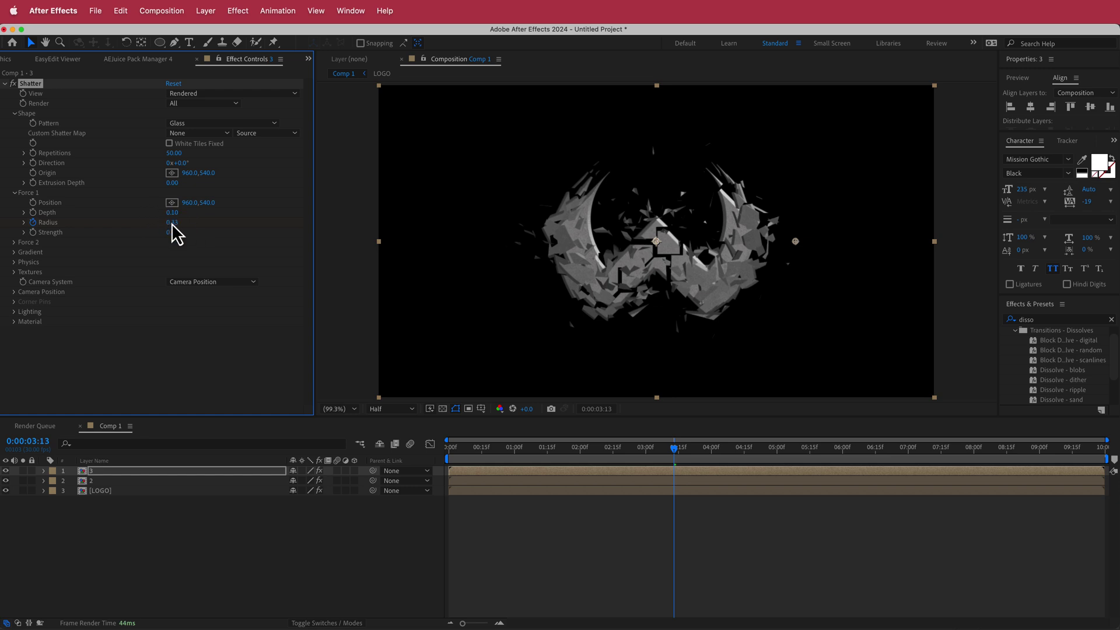
Step: Set layer 3's Shatter physics to 32% mass variance and 0.45 rotation speed, scrubbing forward to 4:03
{"action": "left_click", "coordinate": [13, 262]}
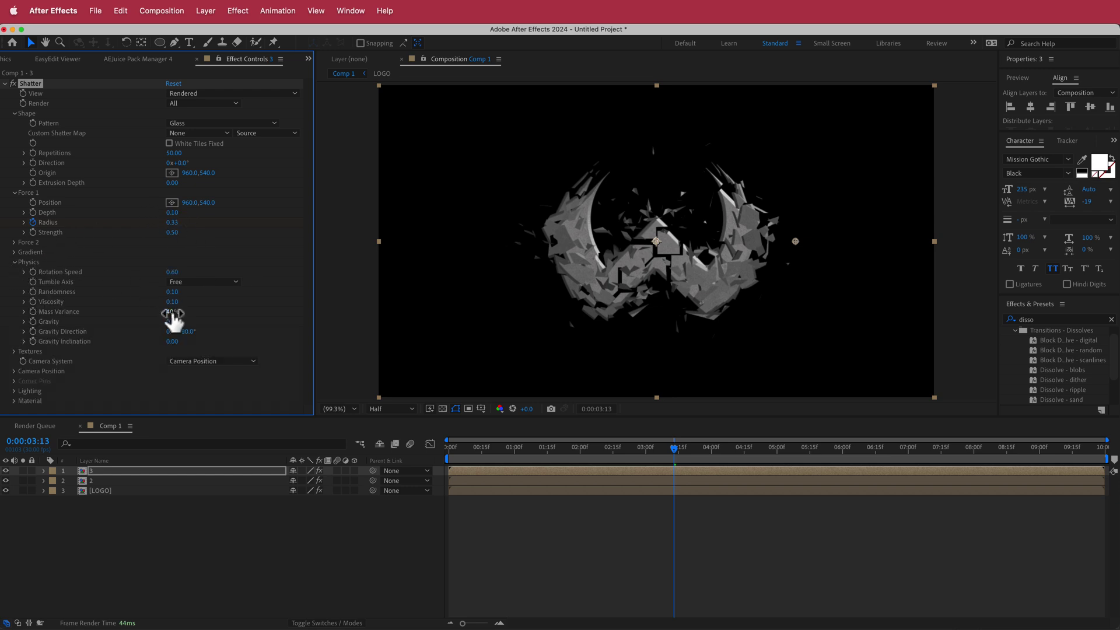
{"action": "left_click", "coordinate": [173, 313]}
{"action": "type", "text": "32"}
{"action": "key", "text": "Return"}
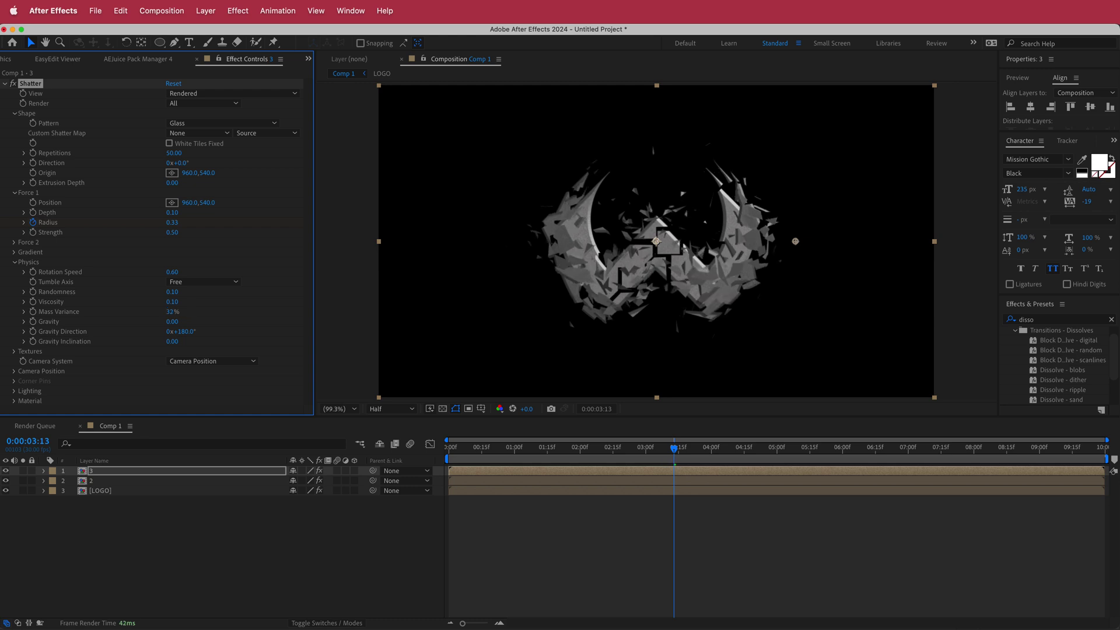
{"action": "left_click", "coordinate": [175, 272]}
{"action": "type", "text": "0.45"}
{"action": "left_click_drag", "start_coordinate": [674, 448], "coordinate": [718, 450]}
Step: Duplicate layer 3 and set the Shatter shape repetitions on the copy to 150
{"action": "left_click", "coordinate": [100, 525]}
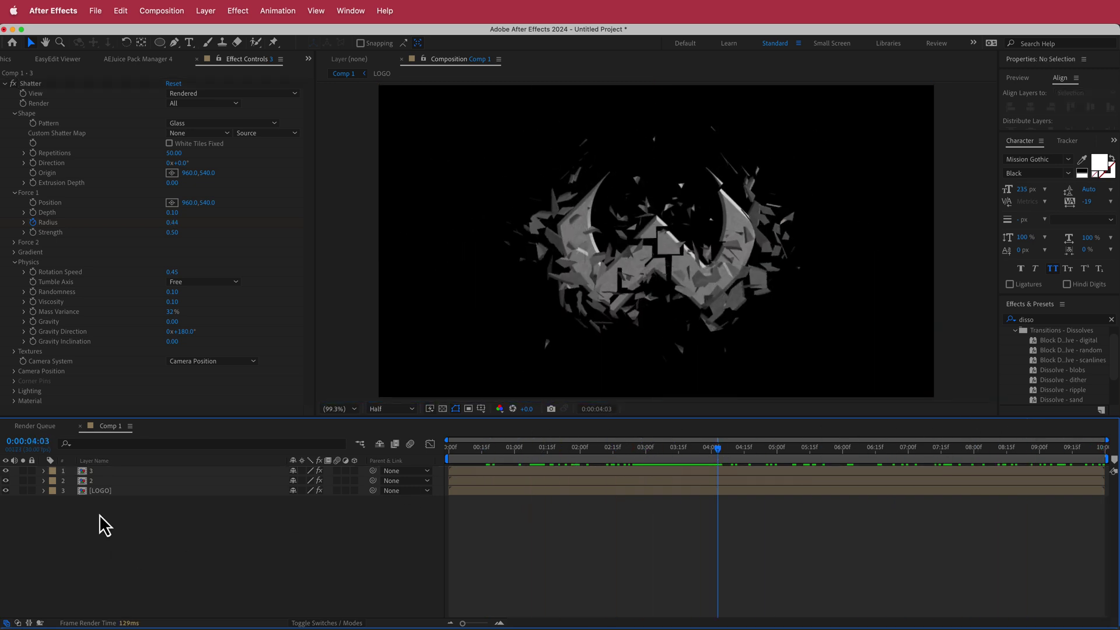
{"action": "left_click", "coordinate": [91, 472]}
{"action": "key", "text": "ctrl+d"}
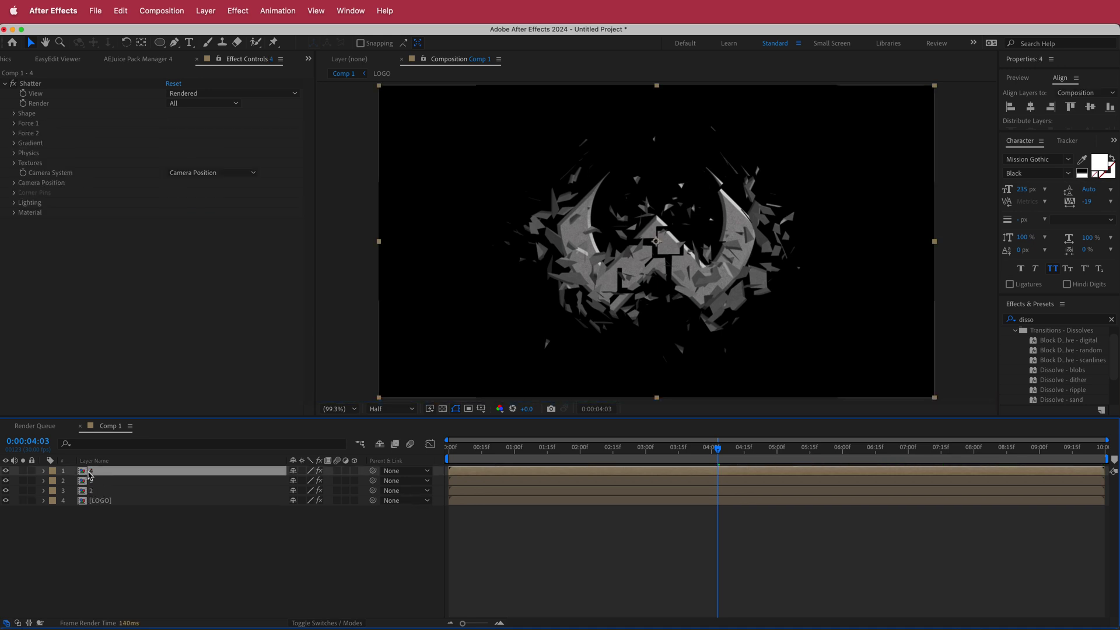
{"action": "left_click", "coordinate": [15, 113]}
{"action": "left_click", "coordinate": [175, 153]}
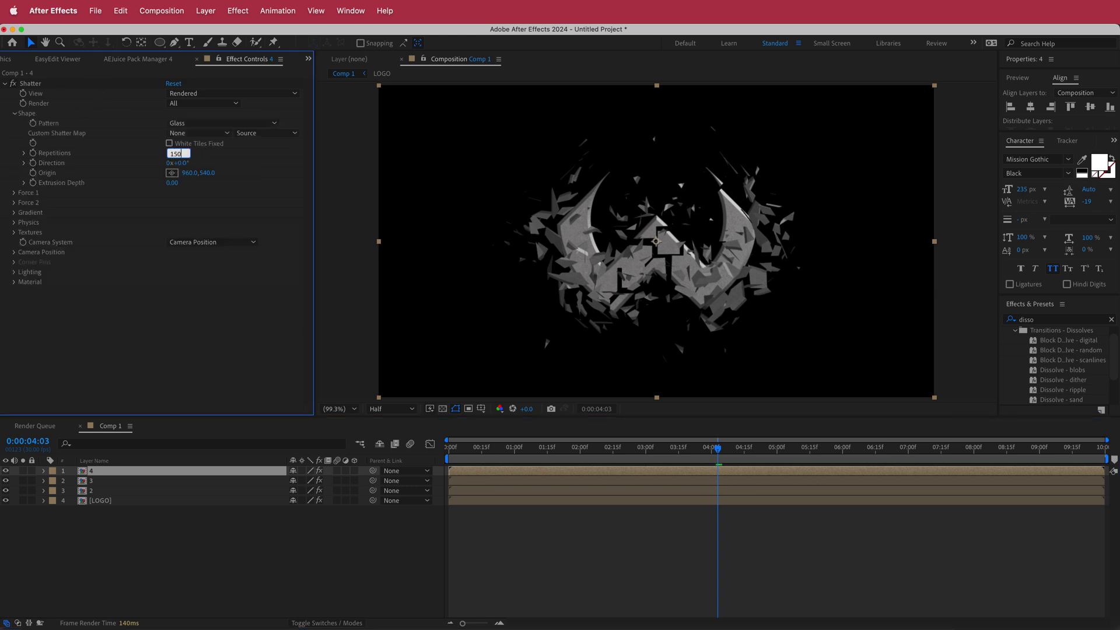
{"action": "key", "text": "Return"}
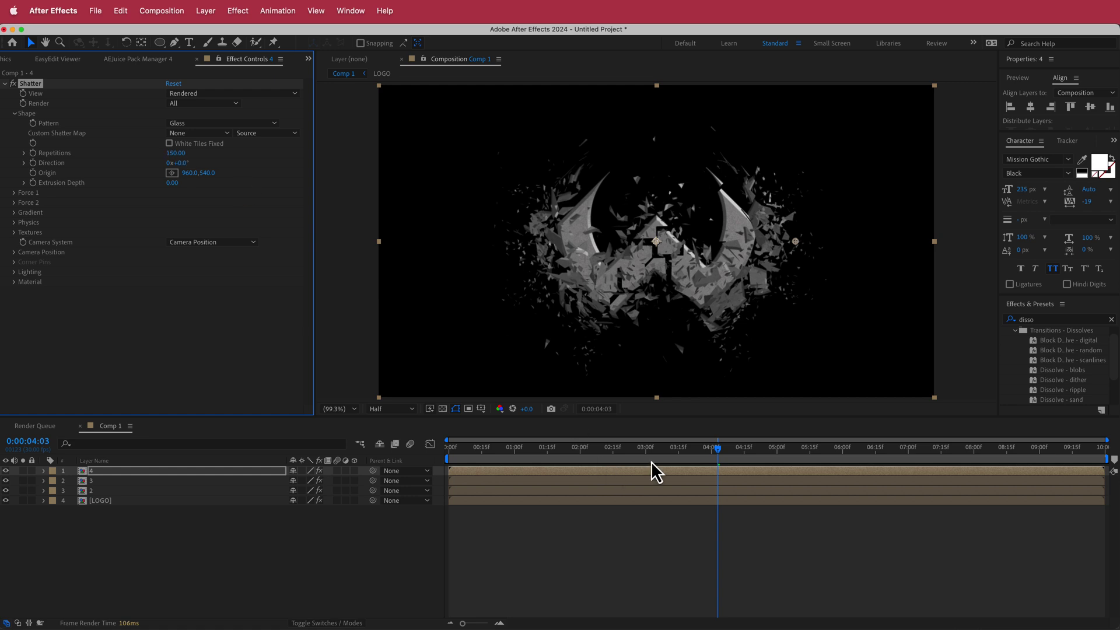
Step: Preview the debris at 6:26 and raise layer 4's Shatter repetitions to 170
{"action": "left_click_drag", "start_coordinate": [725, 459], "coordinate": [899, 446]}
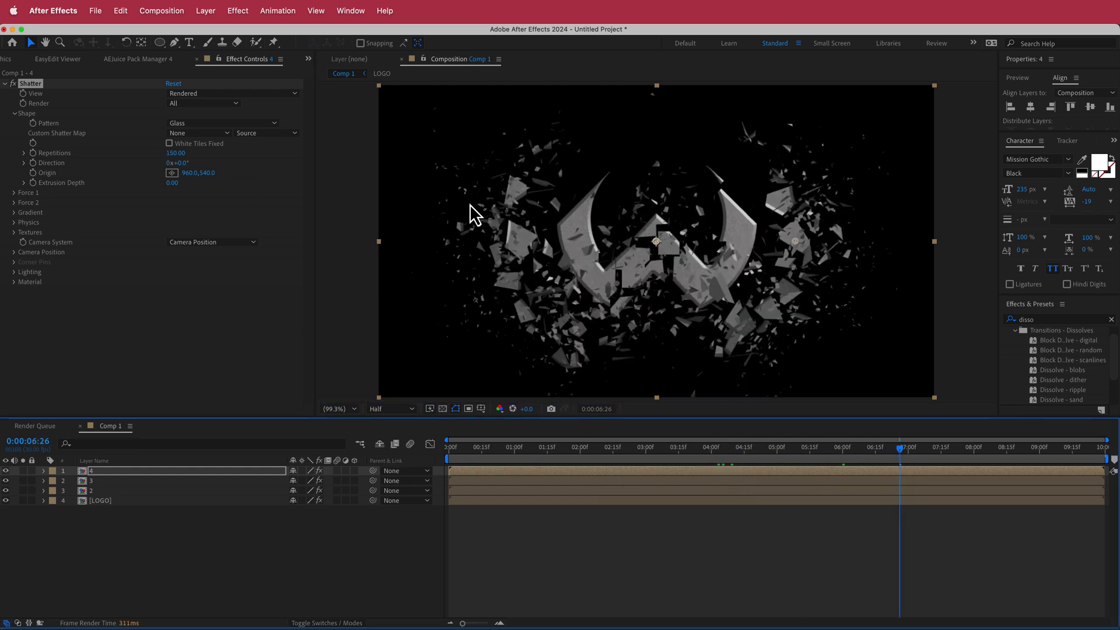
{"action": "left_click", "coordinate": [174, 154]}
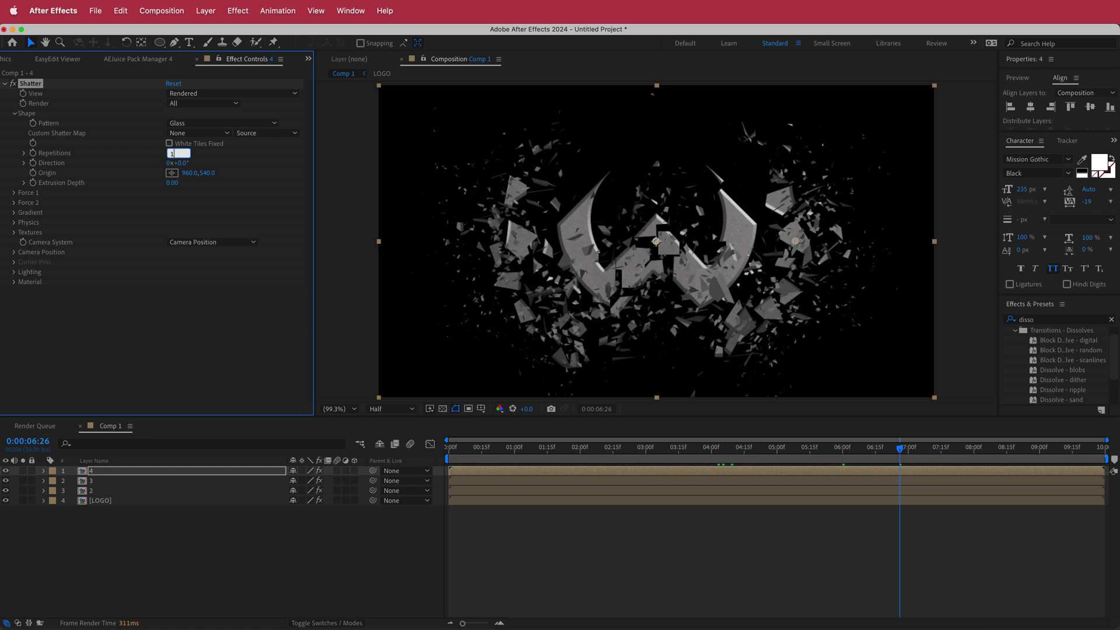
{"action": "type", "text": "170"}
{"action": "key", "text": "Return"}
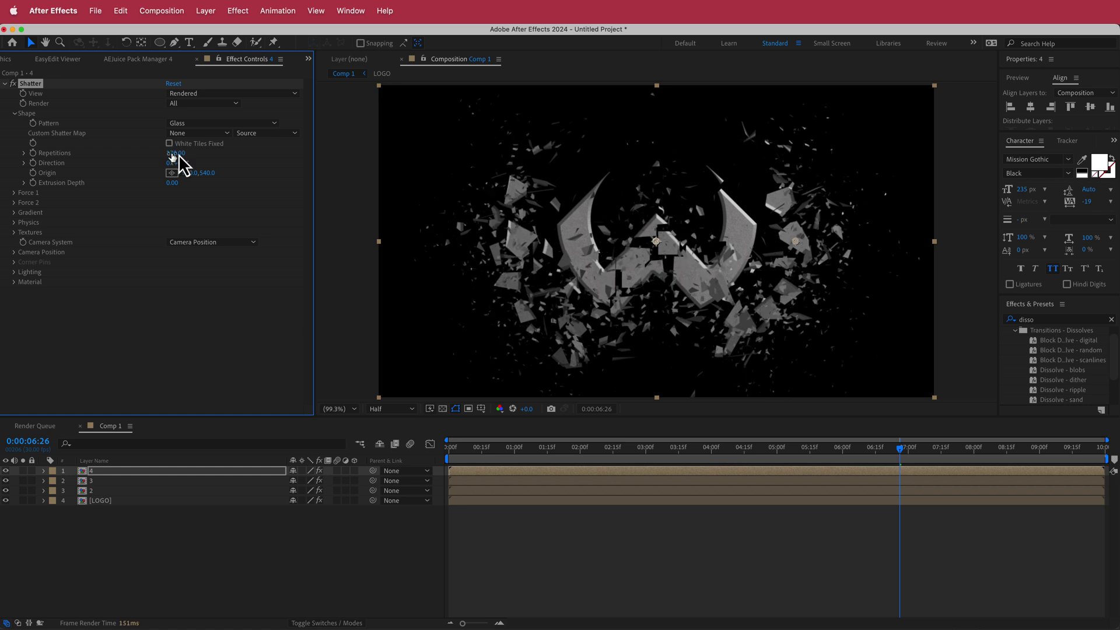
Step: Set the strength of Force 1 in layer 4's Shatter effect to 0.55
{"action": "left_click", "coordinate": [14, 193]}
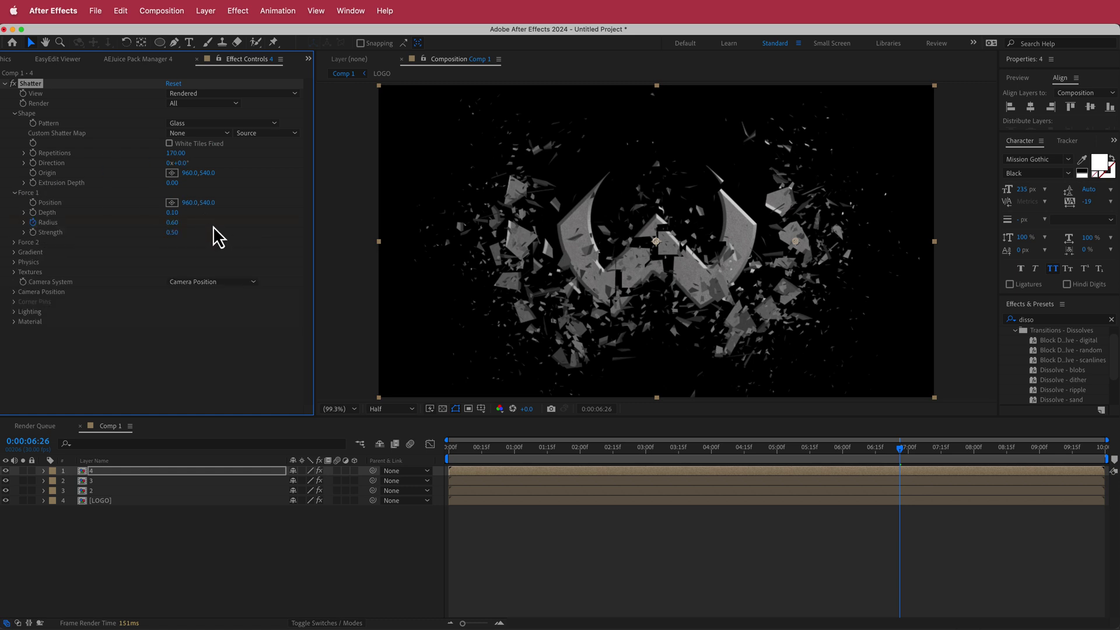
{"action": "left_click", "coordinate": [172, 232]}
{"action": "key", "text": "Return"}
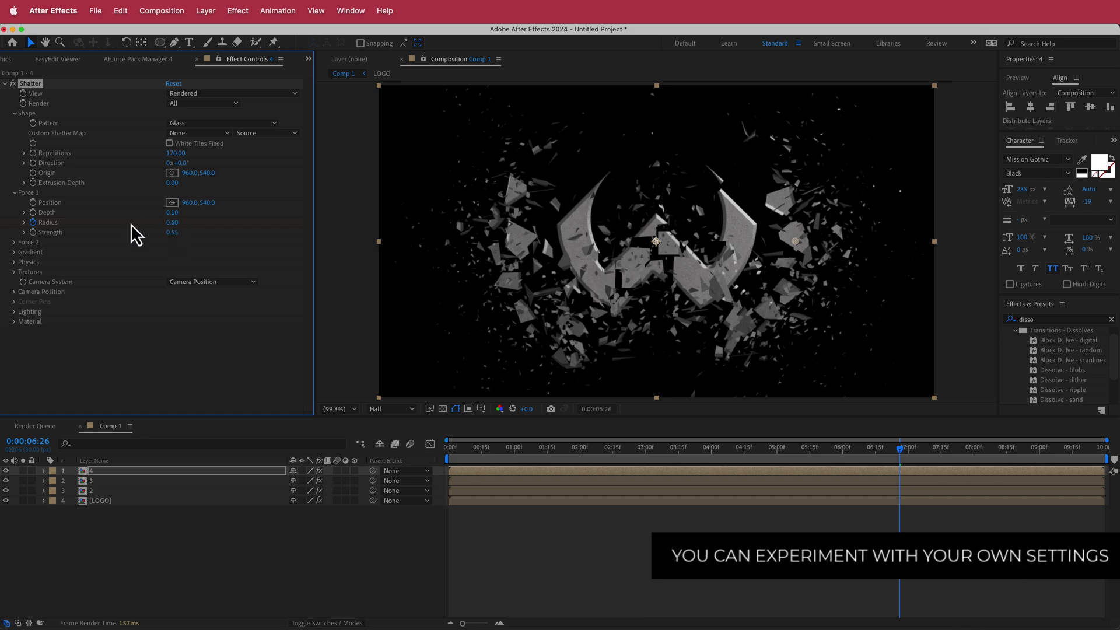
Step: Set layer 4's Shatter physics to 0.48 rotation speed and 28% mass variance, and scrub toward the end of the animation
{"action": "left_click", "coordinate": [14, 262]}
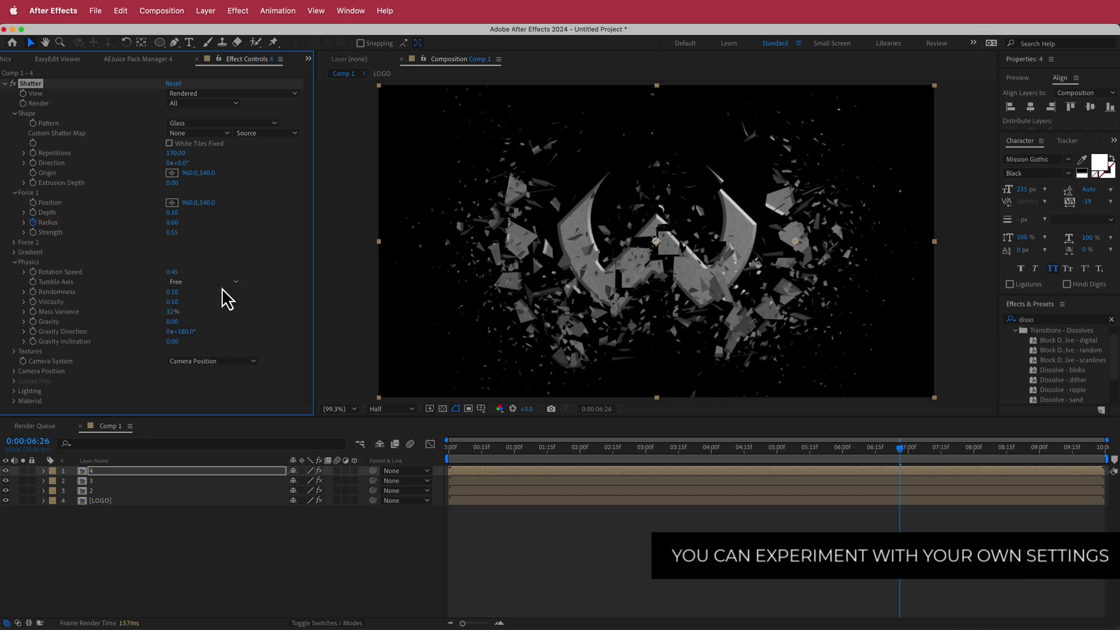
{"action": "left_click", "coordinate": [173, 272]}
{"action": "type", "text": "0.48"}
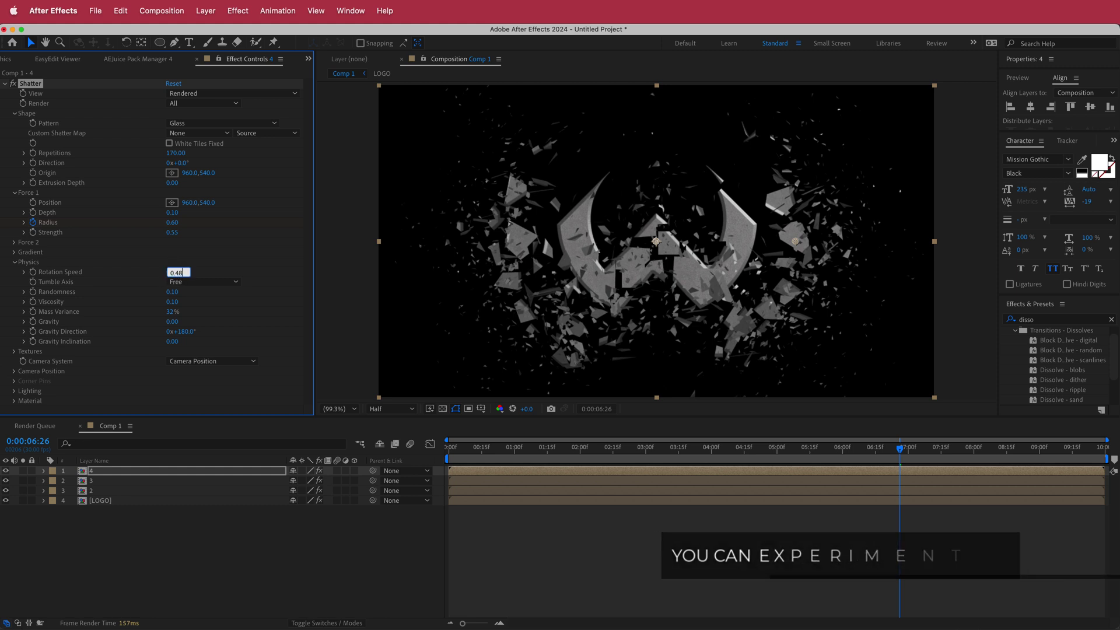
{"action": "key", "text": "Return"}
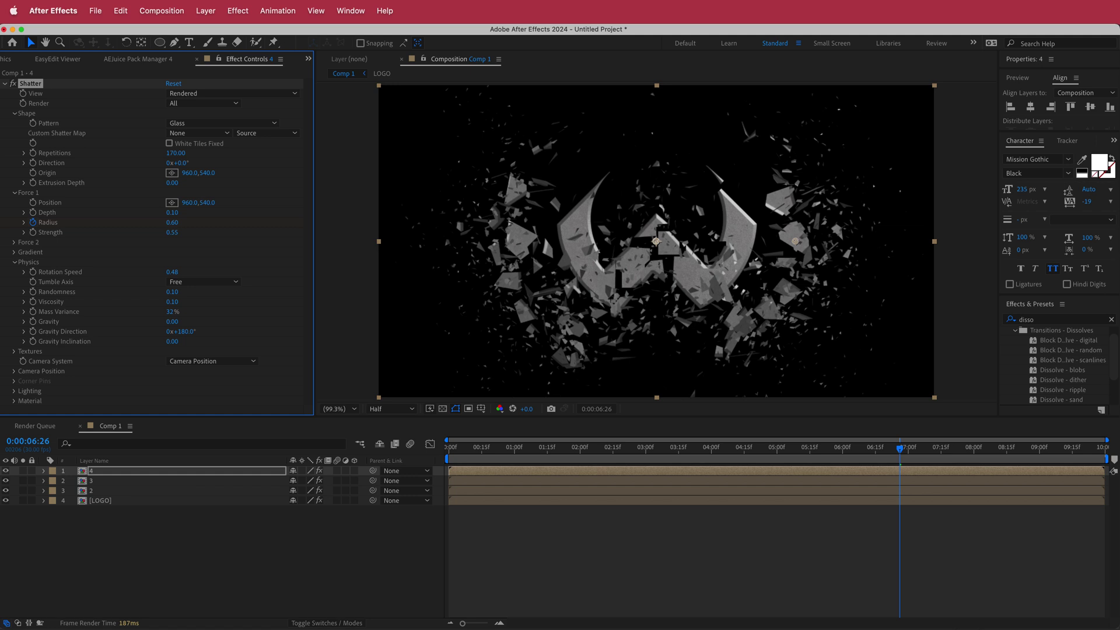
{"action": "left_click", "coordinate": [173, 312]}
{"action": "type", "text": "28"}
{"action": "key", "text": "Return"}
{"action": "left_click_drag", "start_coordinate": [901, 450], "coordinate": [1091, 445]}
Step: Go to about 0:21 in Comp 1 and apply the Glow effect to the LOGO layer
{"action": "left_click", "coordinate": [495, 448]}
{"action": "left_click", "coordinate": [143, 501]}
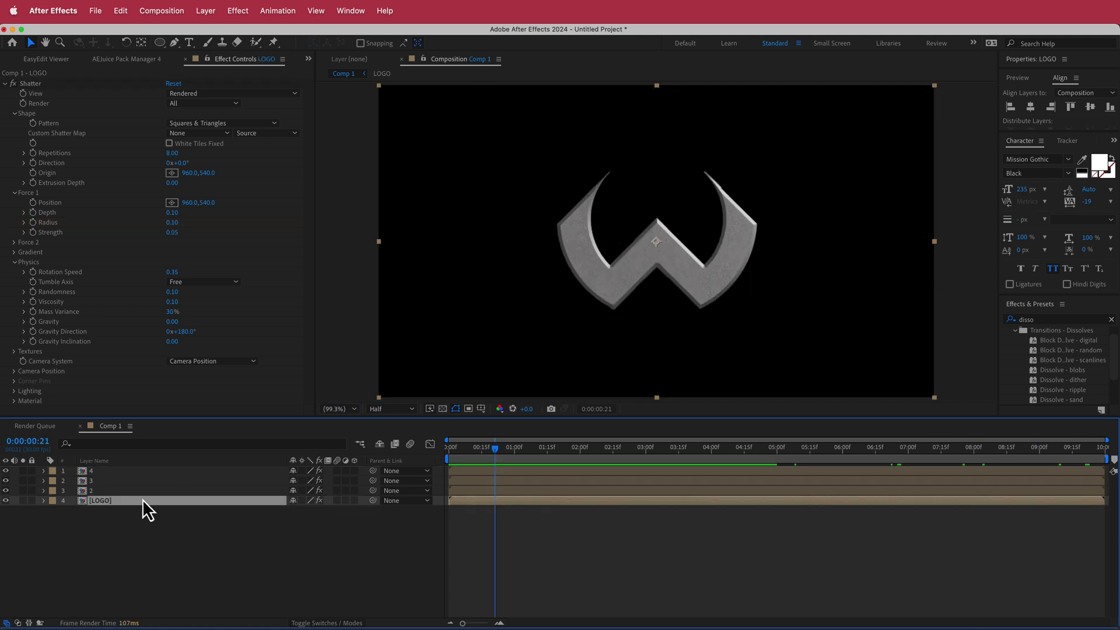
{"action": "key", "text": "ctrl+space"}
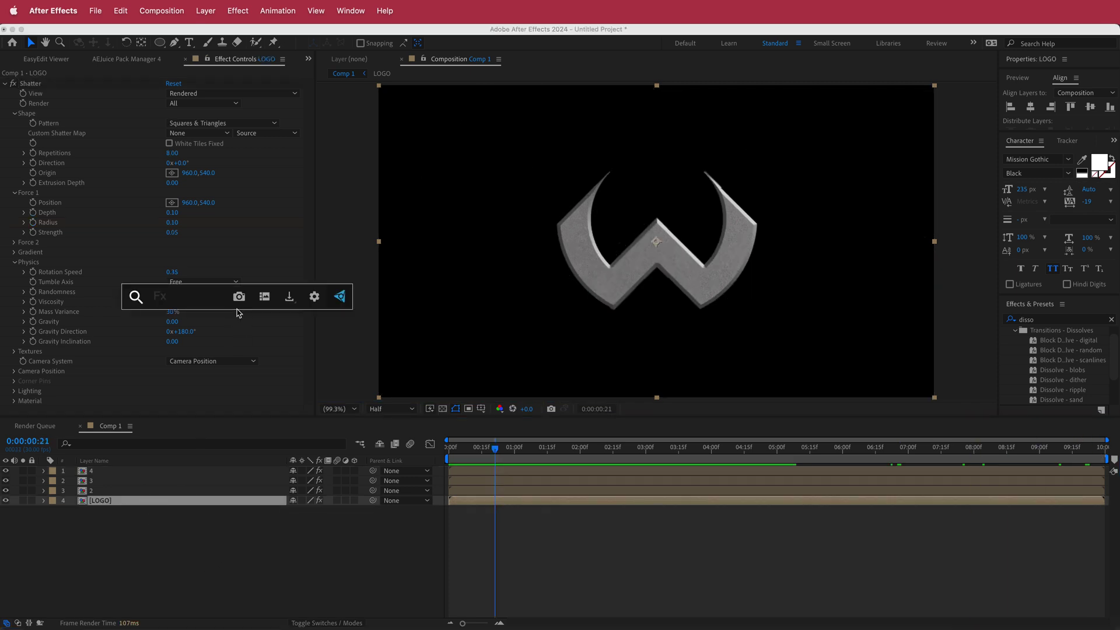
{"action": "type", "text": "glow"}
{"action": "key", "text": "Return"}
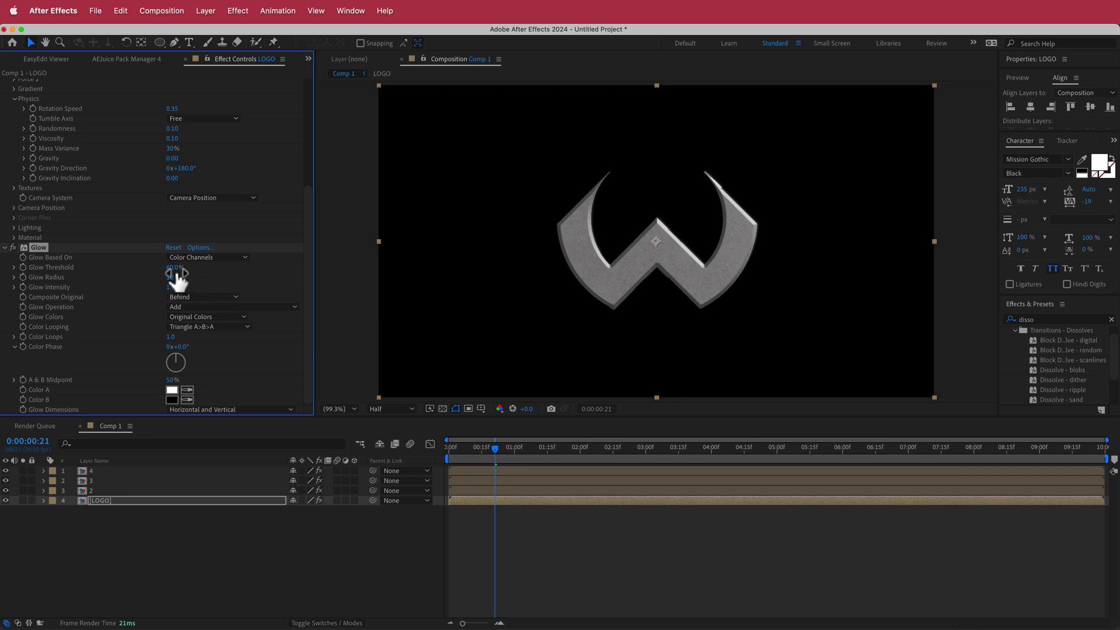
Step: Set the LOGO layer's Glow threshold to 100%, radius to 100 and intensity to 2, and preview the breakup at several points up to 6:10
{"action": "left_click_drag", "start_coordinate": [178, 279], "coordinate": [280, 273]}
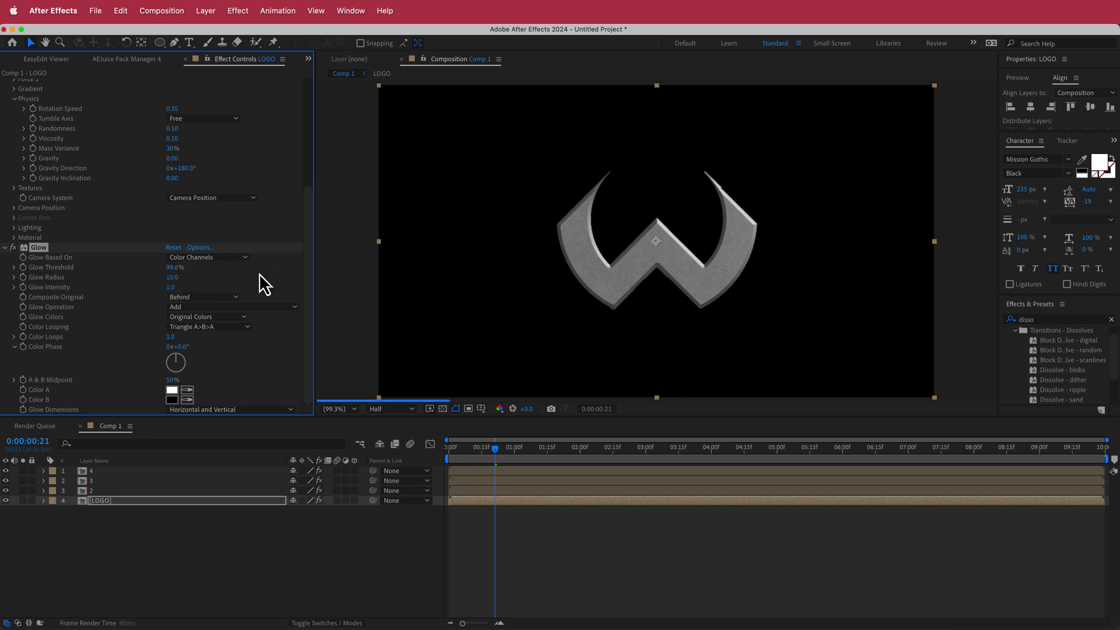
{"action": "left_click_drag", "start_coordinate": [180, 271], "coordinate": [227, 272]}
{"action": "left_click", "coordinate": [174, 279]}
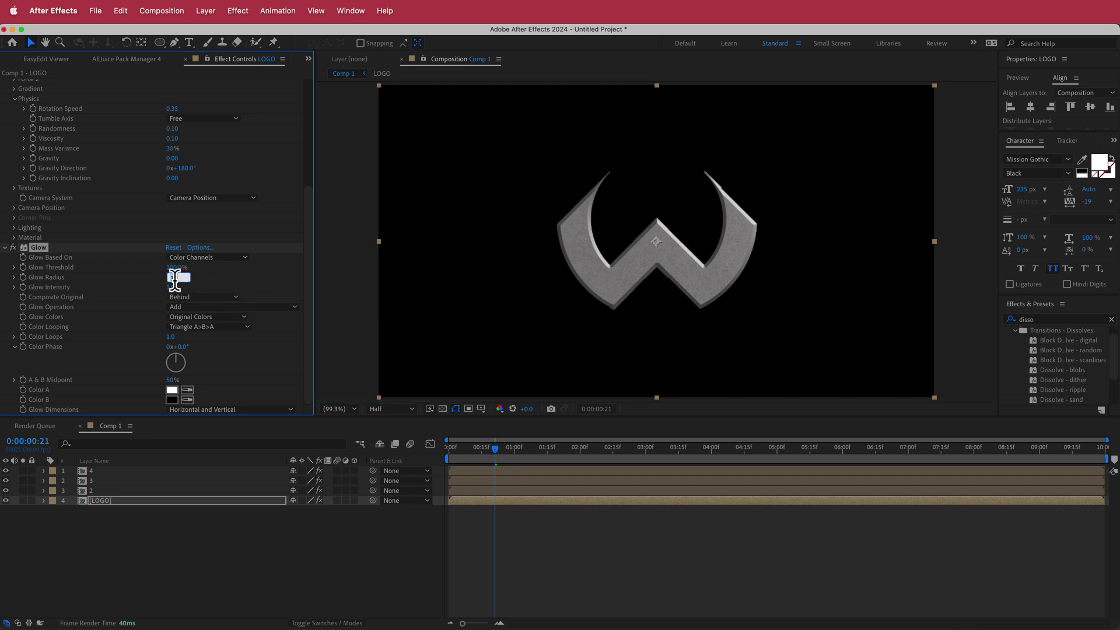
{"action": "key", "text": "Return"}
{"action": "left_click", "coordinate": [172, 286]}
{"action": "left_click_drag", "start_coordinate": [496, 449], "coordinate": [790, 449]}
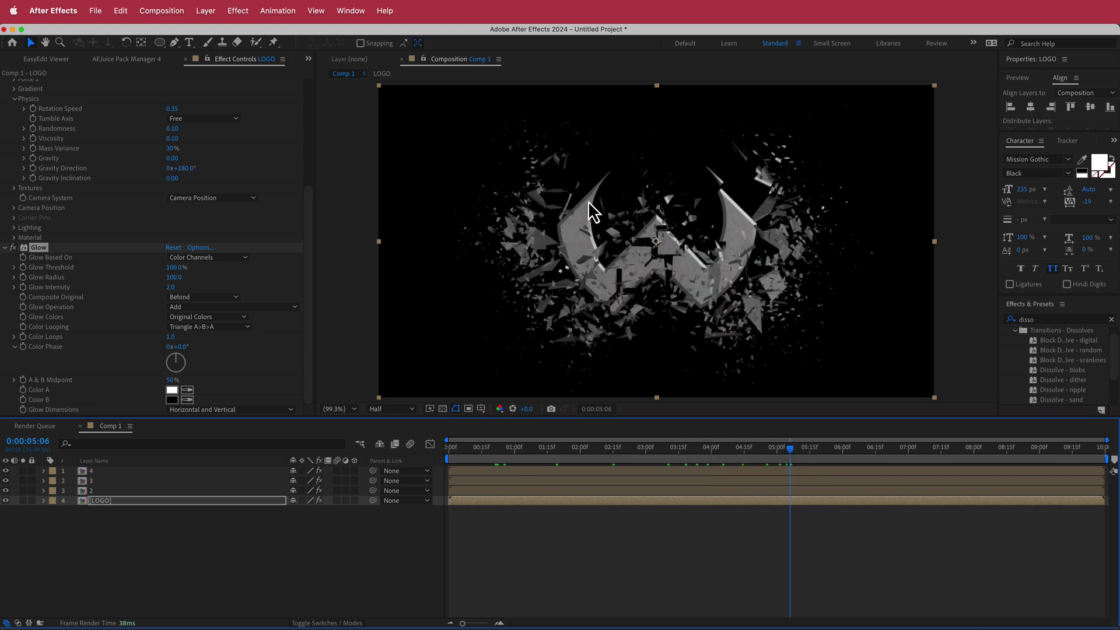
{"action": "left_click_drag", "start_coordinate": [790, 453], "coordinate": [688, 452]}
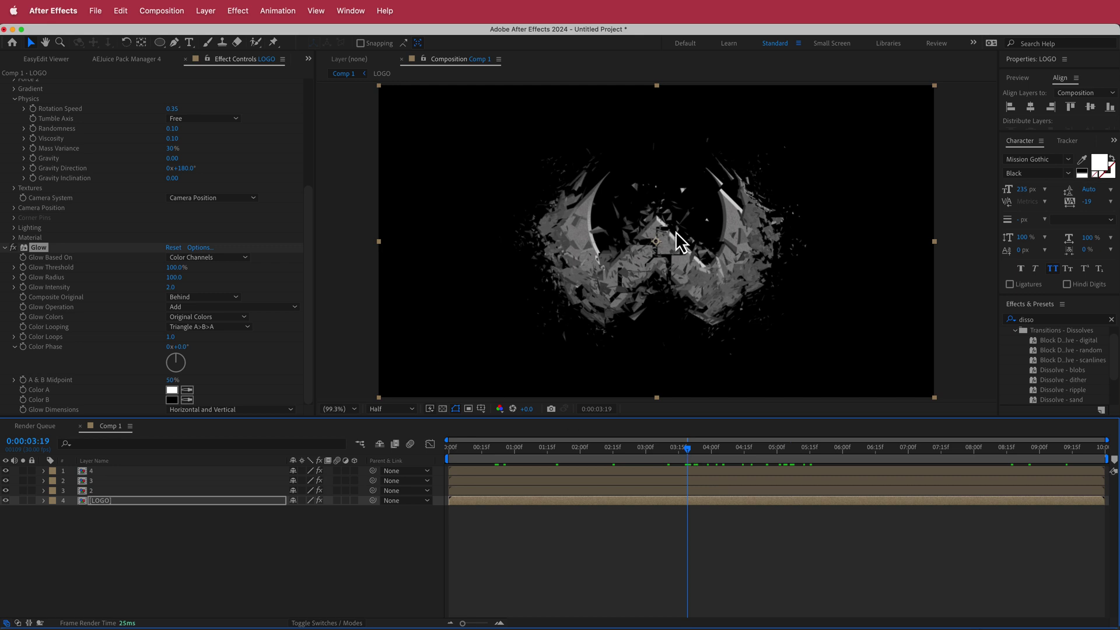
{"action": "left_click_drag", "start_coordinate": [691, 453], "coordinate": [864, 450]}
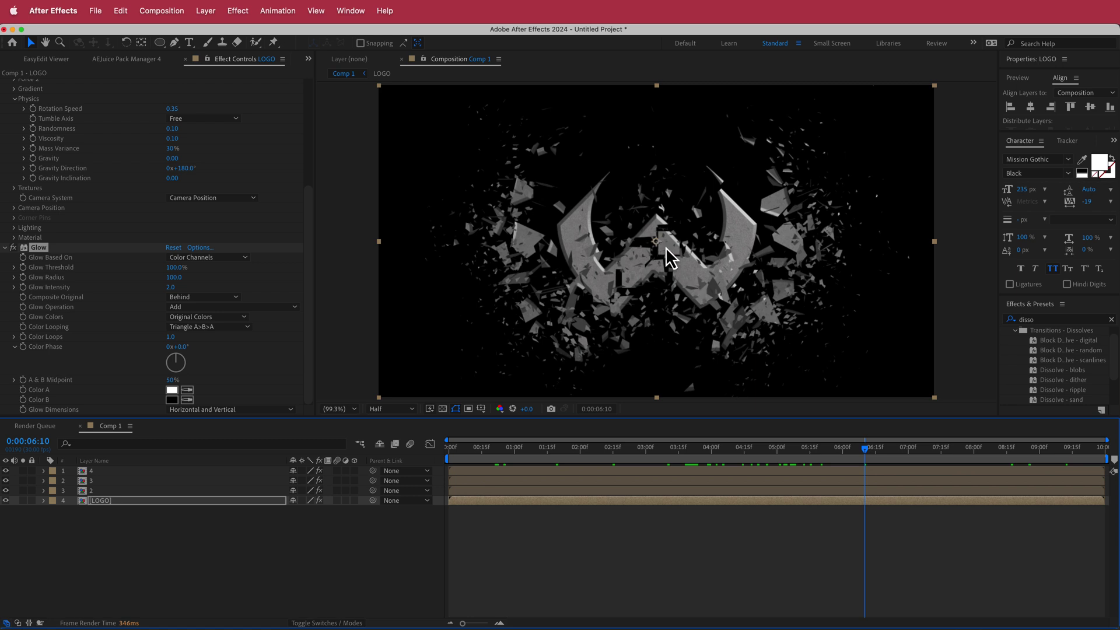
Step: Add a new white 1920 × 1080 solid above all layers in Comp 1
{"action": "key", "text": "q"}
{"action": "left_click", "coordinate": [327, 524]}
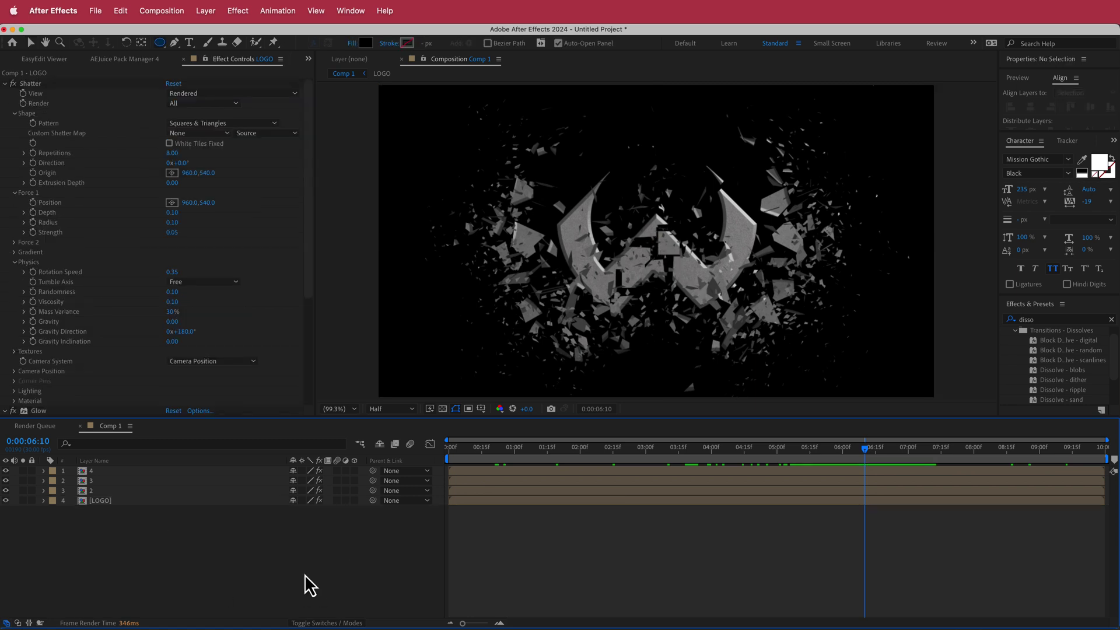
{"action": "right_click", "coordinate": [337, 531]}
{"action": "mouse_move", "coordinate": [383, 542]}
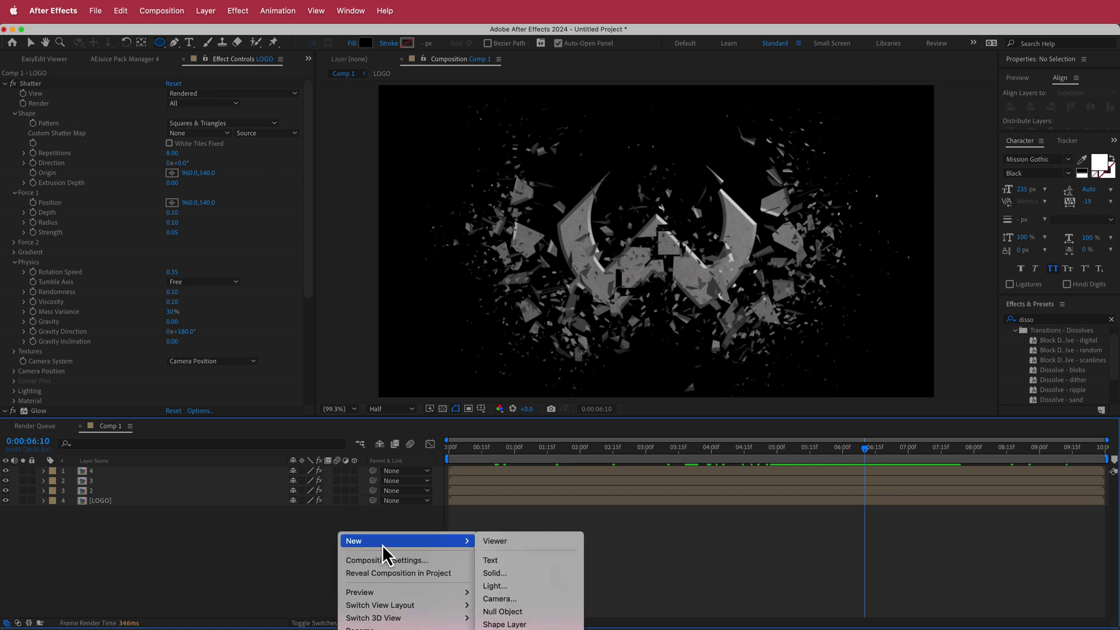
{"action": "left_click", "coordinate": [553, 575]}
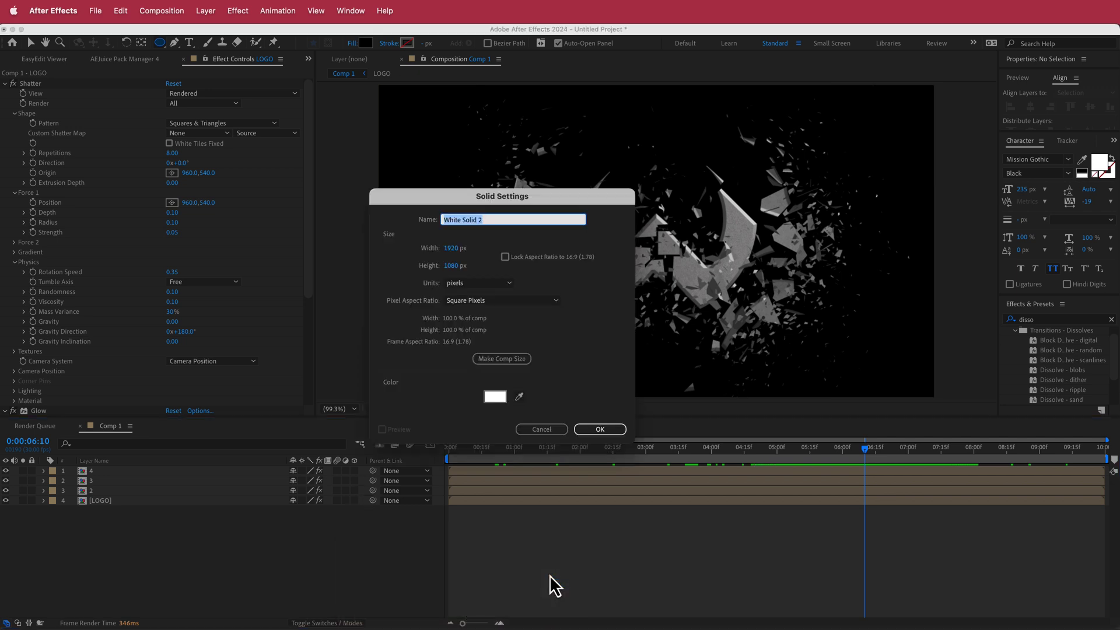
{"action": "left_click", "coordinate": [601, 430]}
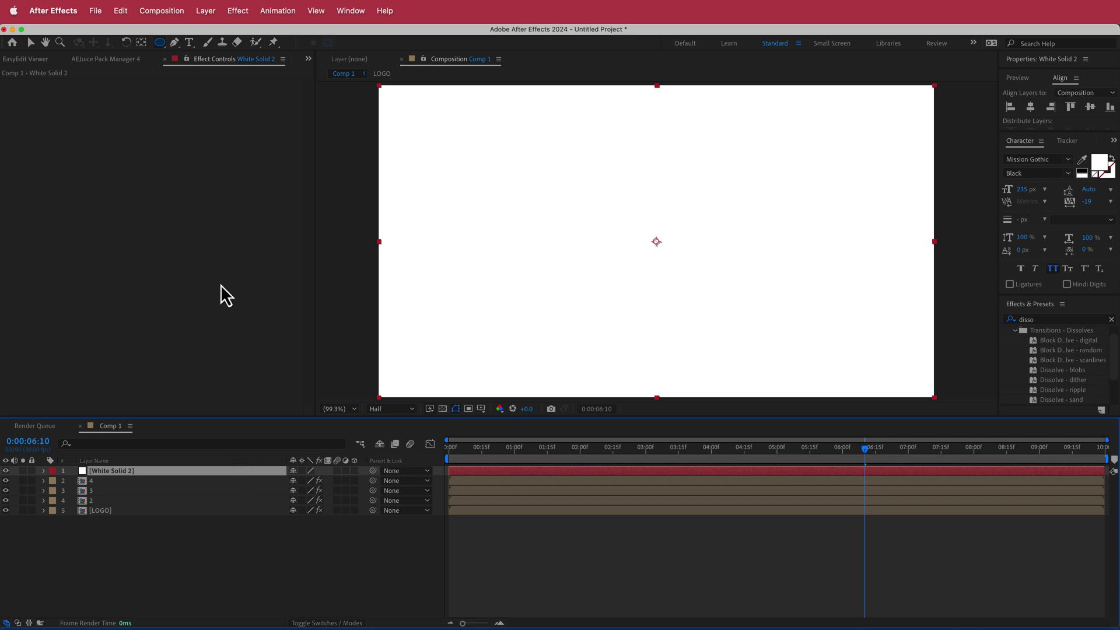
Step: Draw a centred black circle about three quarters of the frame height as a new shape layer, using the Title/Action Safe guides temporarily for centring
{"action": "left_click", "coordinate": [222, 560]}
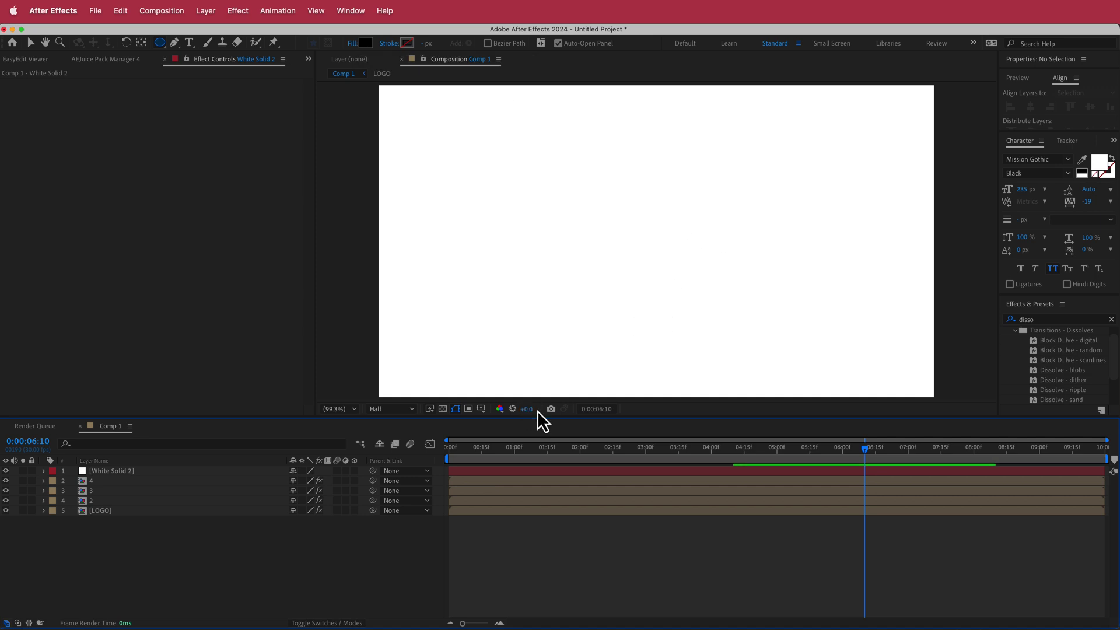
{"action": "left_click", "coordinate": [481, 410]}
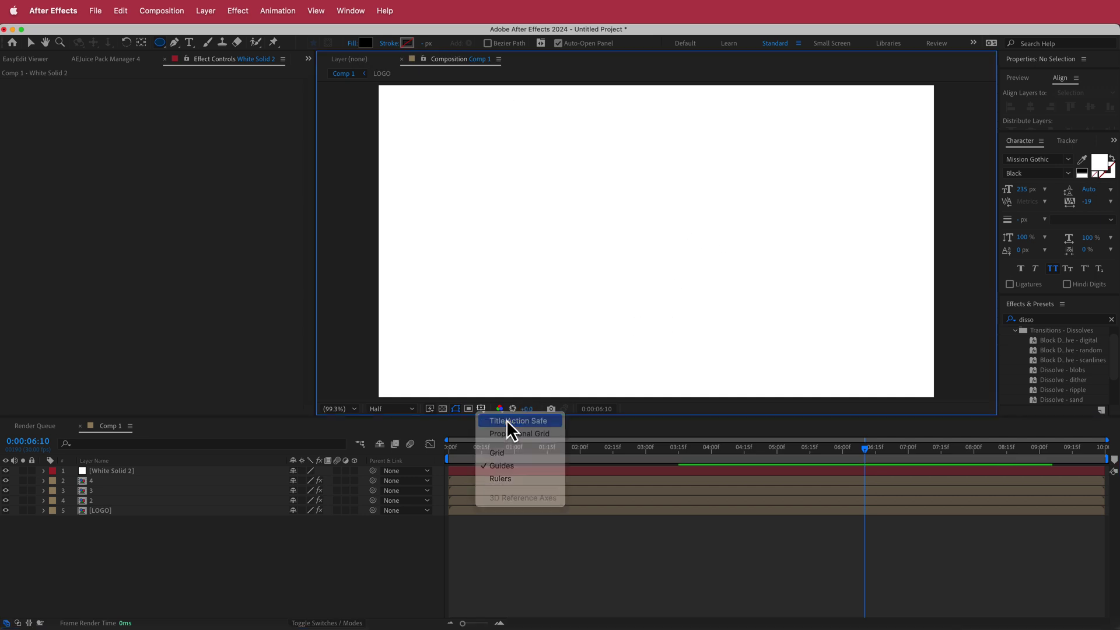
{"action": "left_click", "coordinate": [506, 420]}
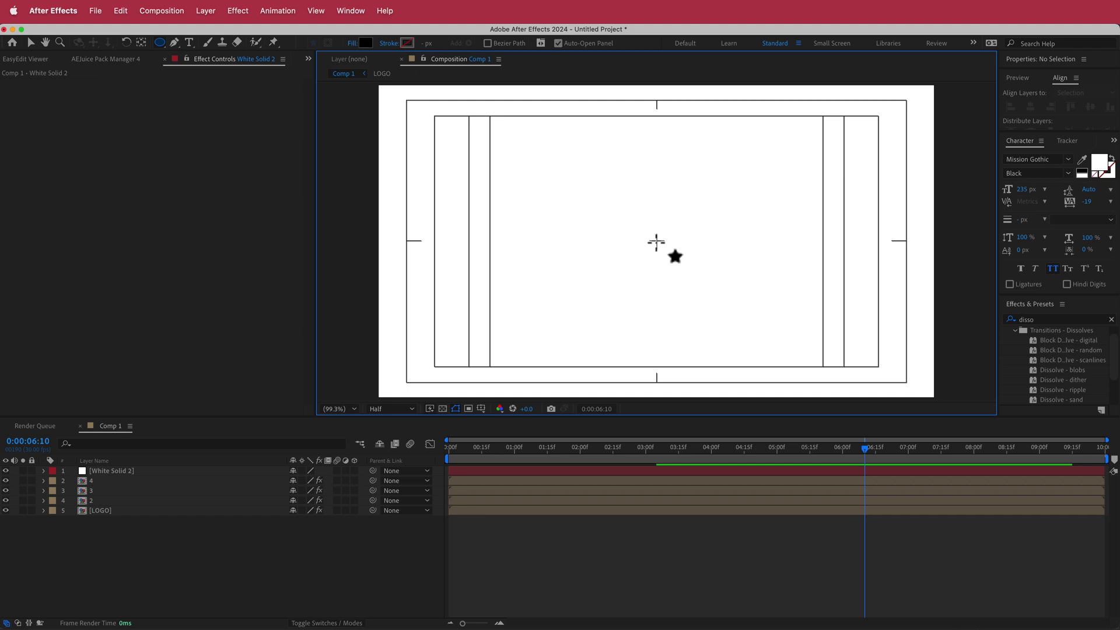
{"action": "left_click_drag", "start_coordinate": [657, 241], "coordinate": [744, 358]}
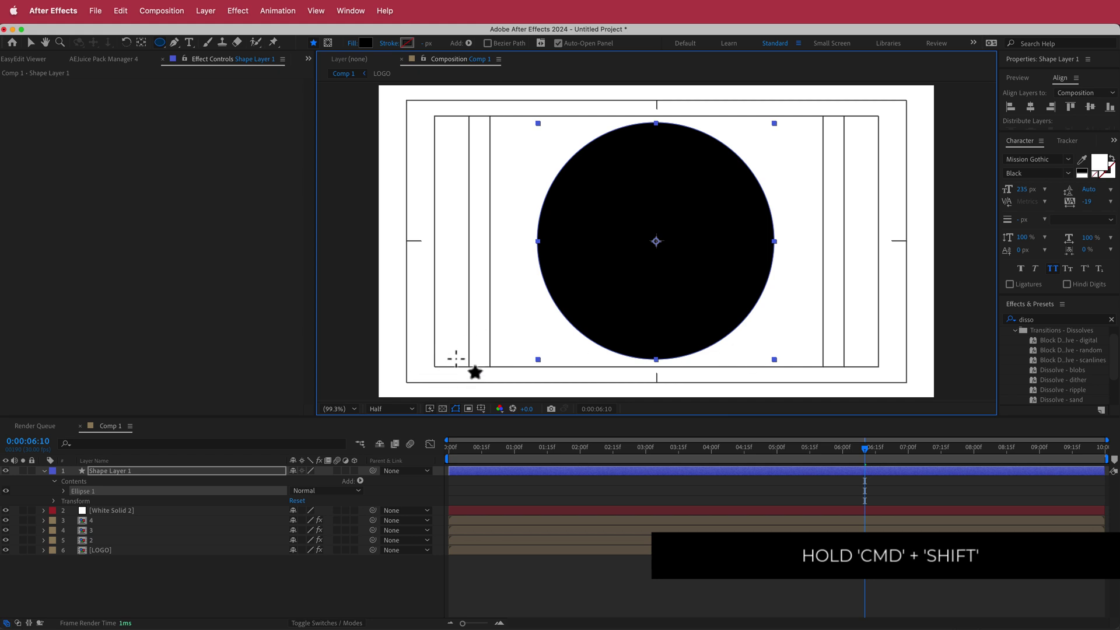
{"action": "left_click", "coordinate": [480, 408]}
{"action": "left_click", "coordinate": [498, 421]}
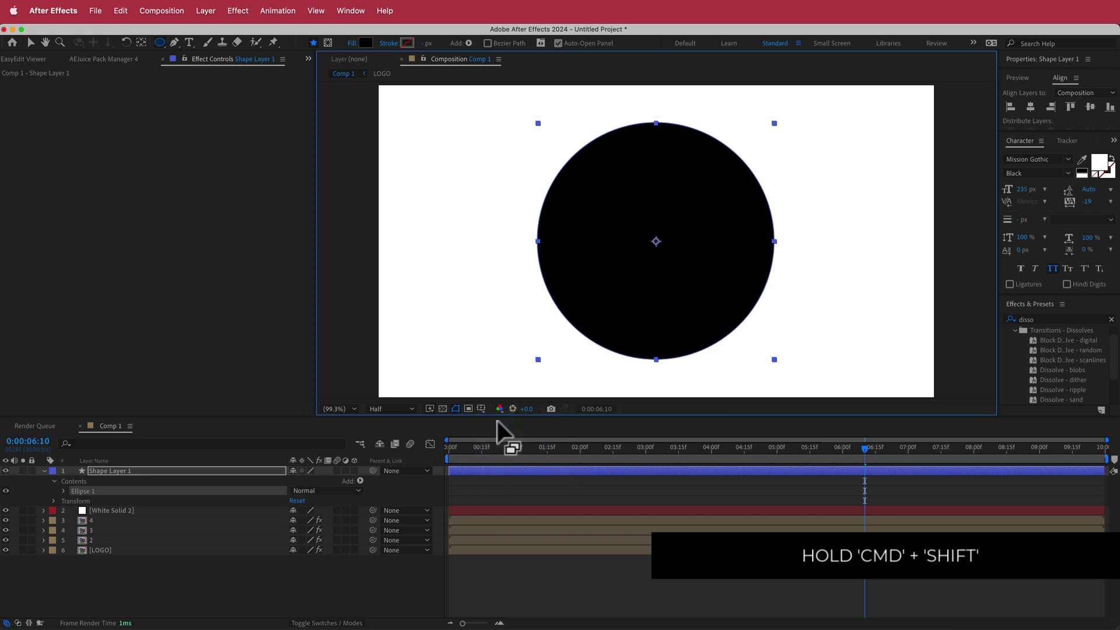
Step: Pre-compose the circle shape layer and the white solid together as MAP
{"action": "left_click", "coordinate": [114, 511], "text": "shift"}
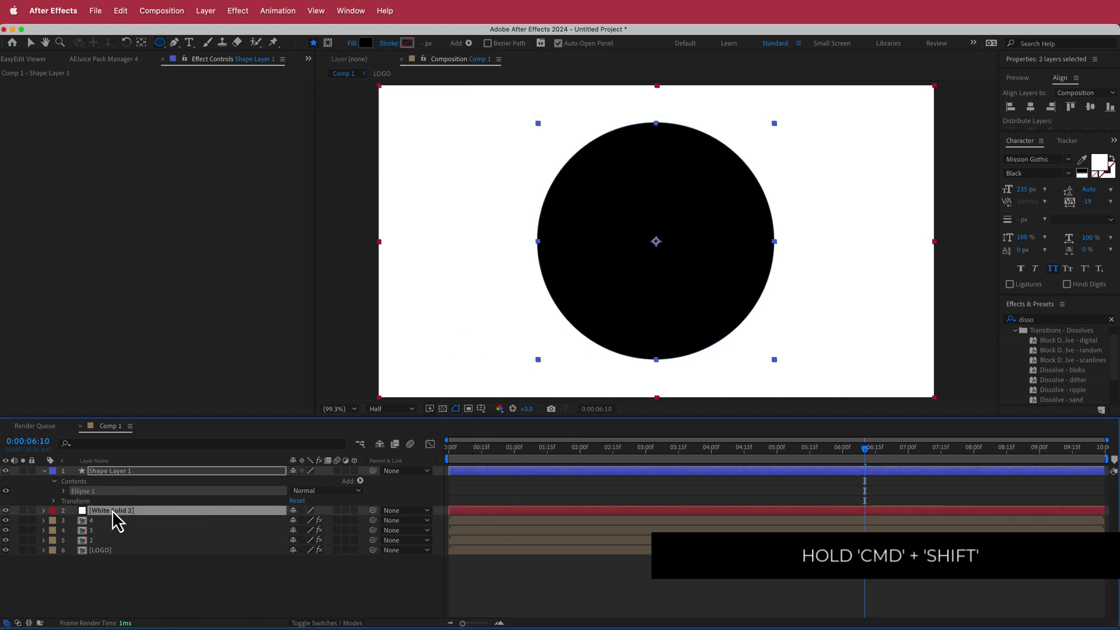
{"action": "right_click", "coordinate": [114, 512]}
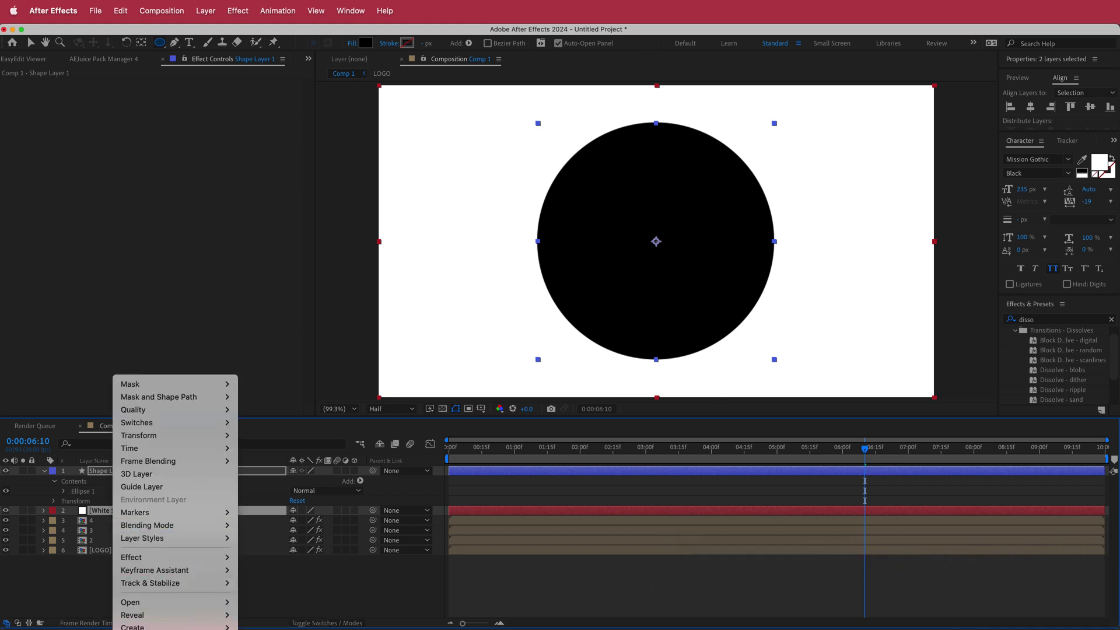
{"action": "key", "text": "super+shift+c"}
{"action": "type", "text": "MAP"}
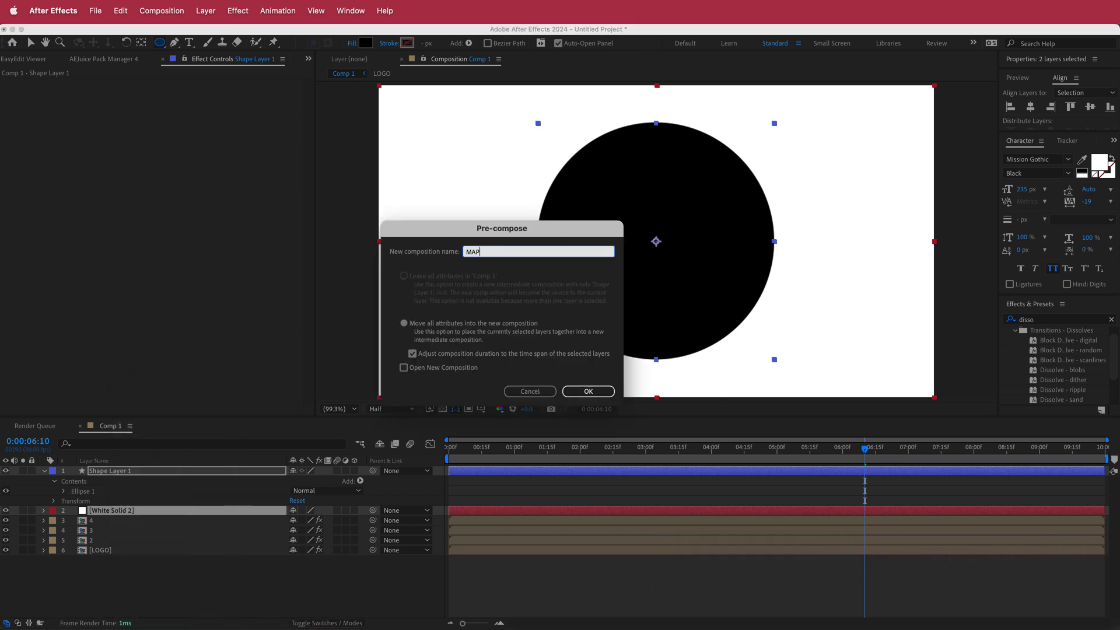
{"action": "key", "text": "Return"}
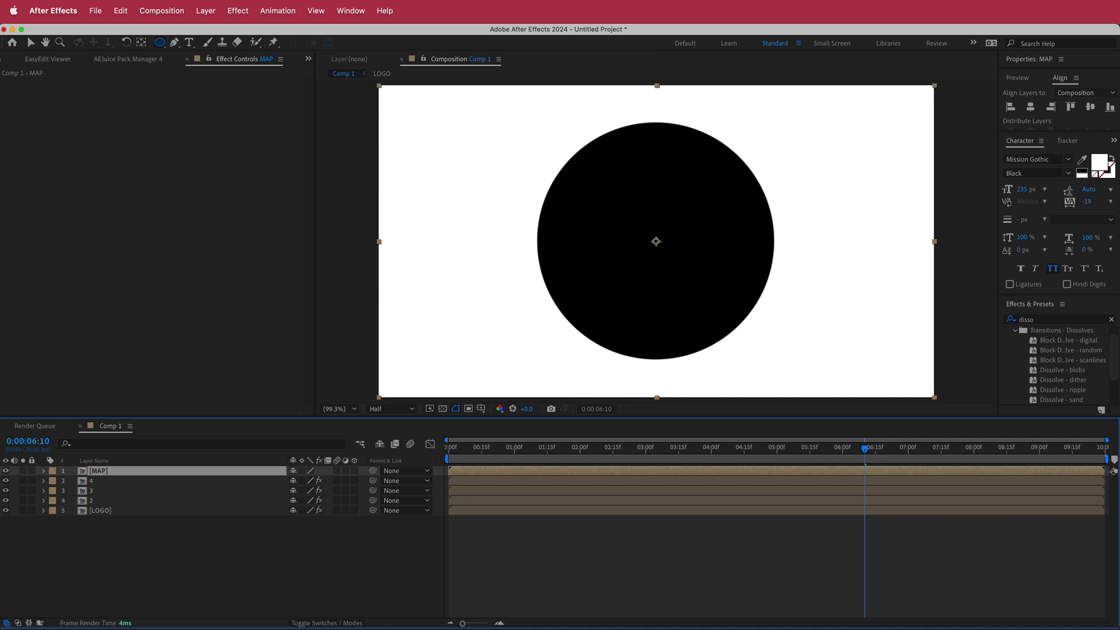
Step: Inside the MAP composition, apply Gaussian Blur to the circle with 200 blurriness and Repeat Edge Pixels disabled
{"action": "double_click", "coordinate": [113, 472]}
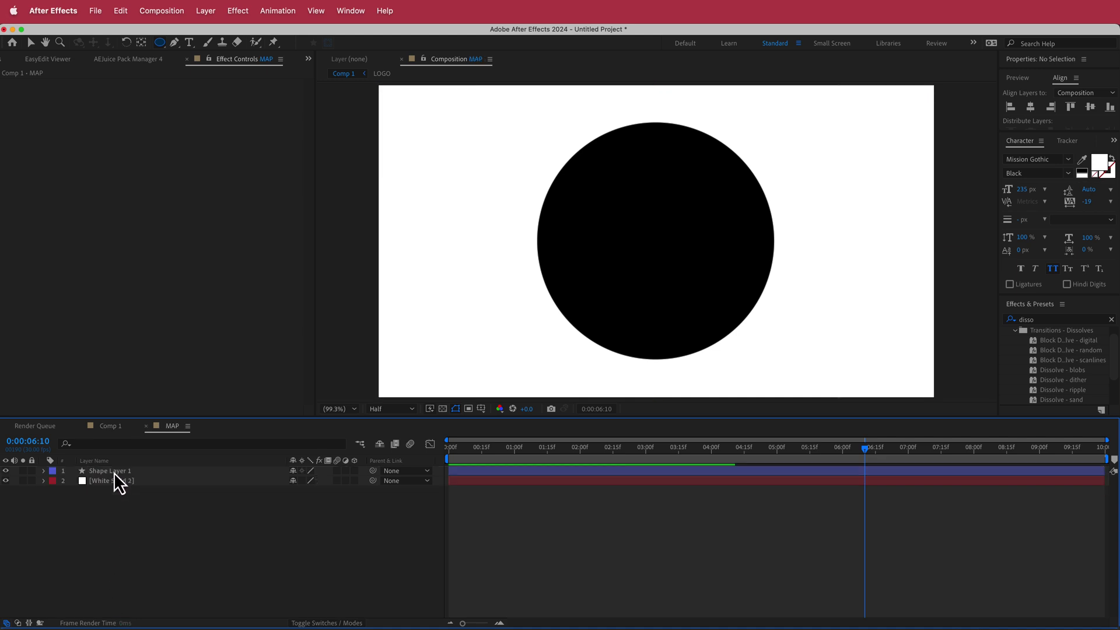
{"action": "left_click", "coordinate": [119, 471]}
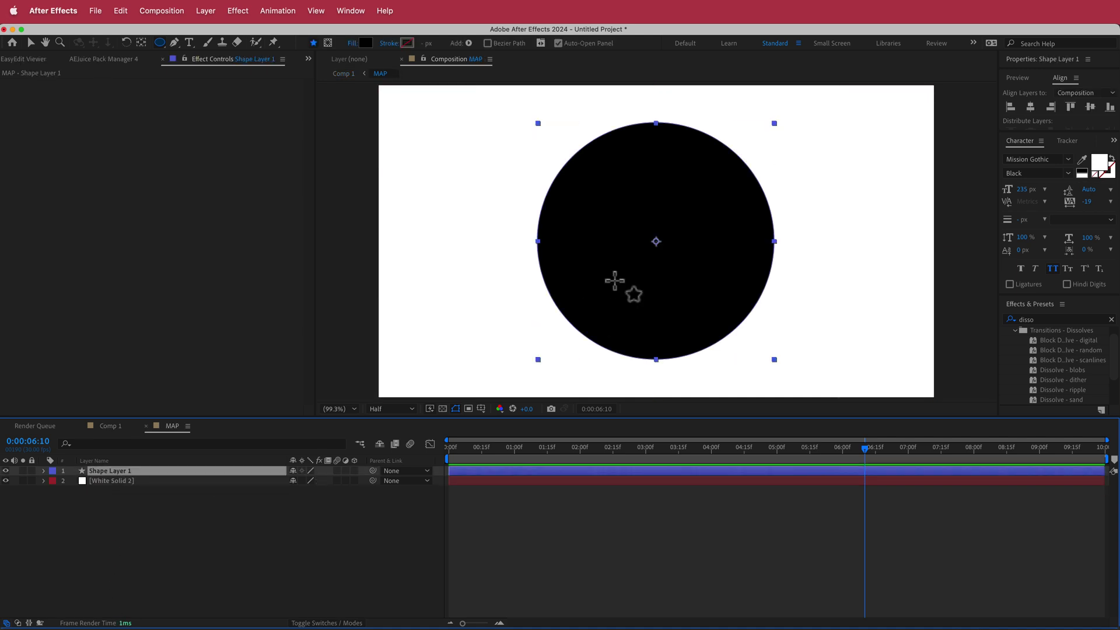
{"action": "key", "text": "ctrl+space"}
{"action": "type", "text": "gau"}
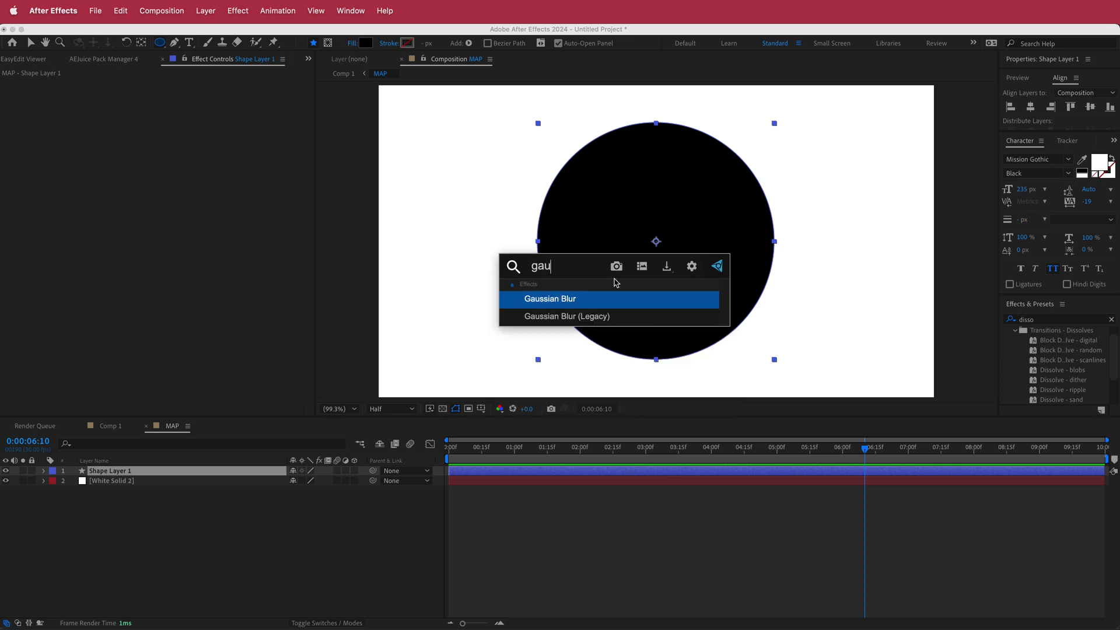
{"action": "left_click", "coordinate": [582, 298]}
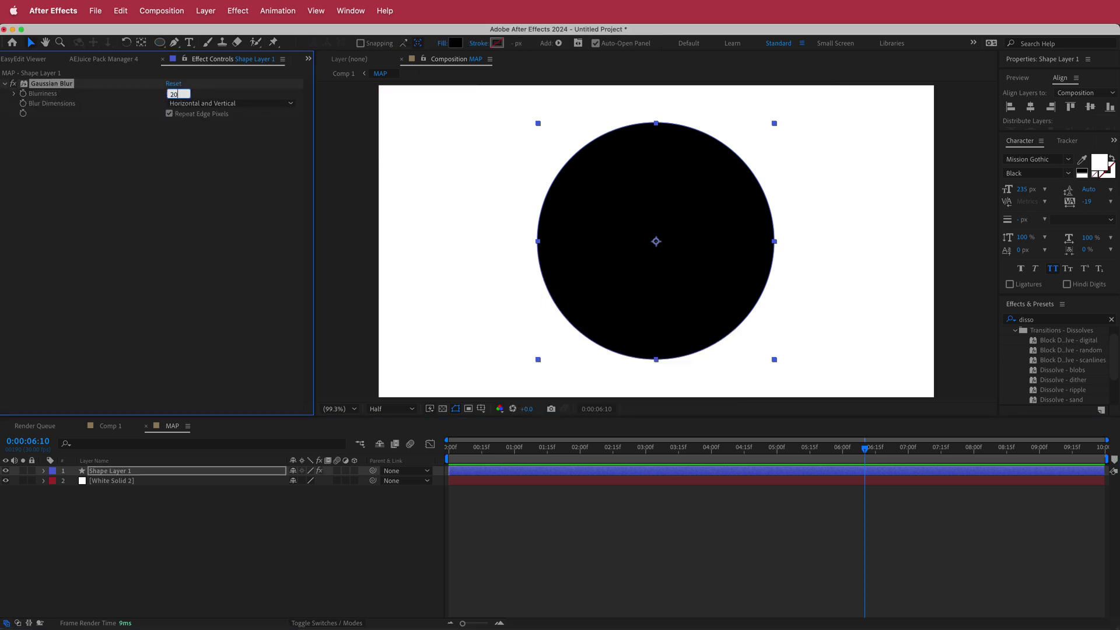
{"action": "key", "text": "Return"}
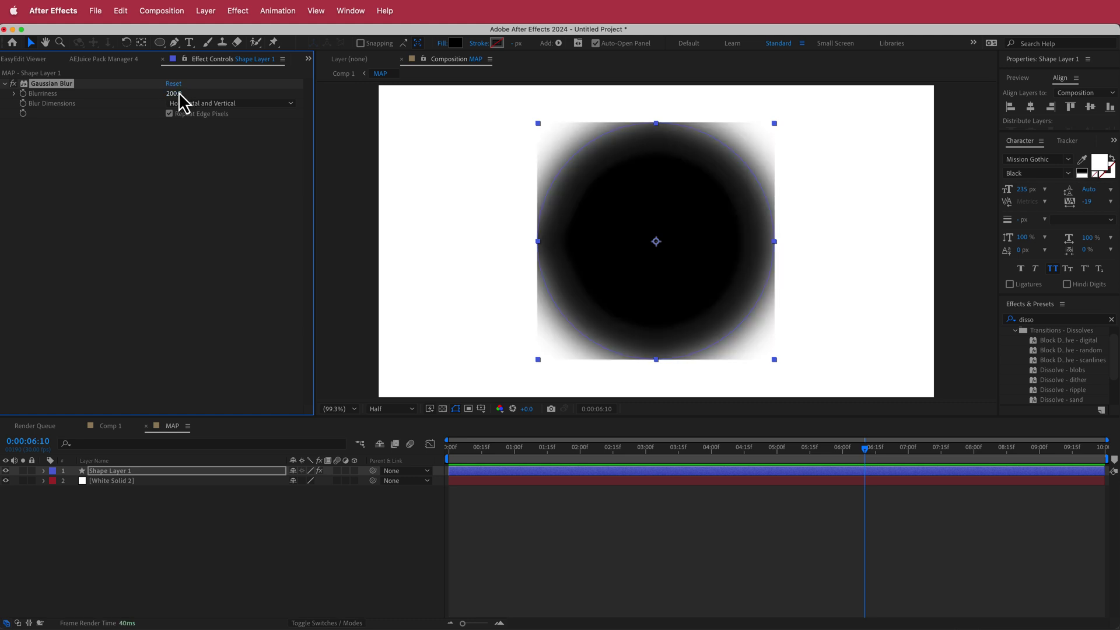
{"action": "left_click", "coordinate": [169, 114]}
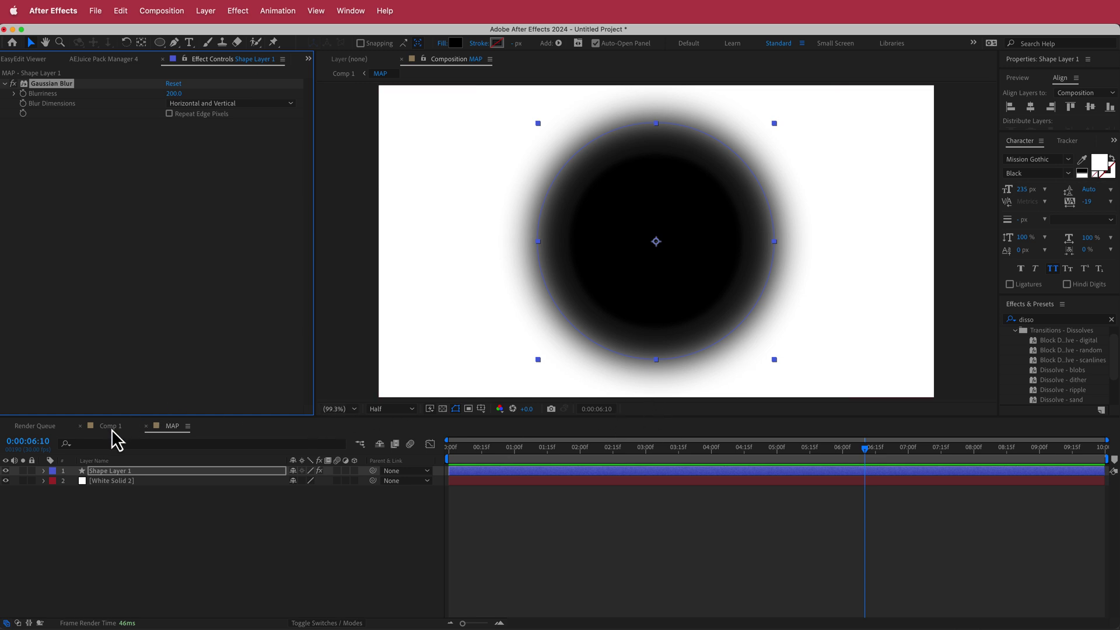
Step: Return to Comp 1, hide the MAP layer and add an adjustment layer above it
{"action": "left_click", "coordinate": [110, 426]}
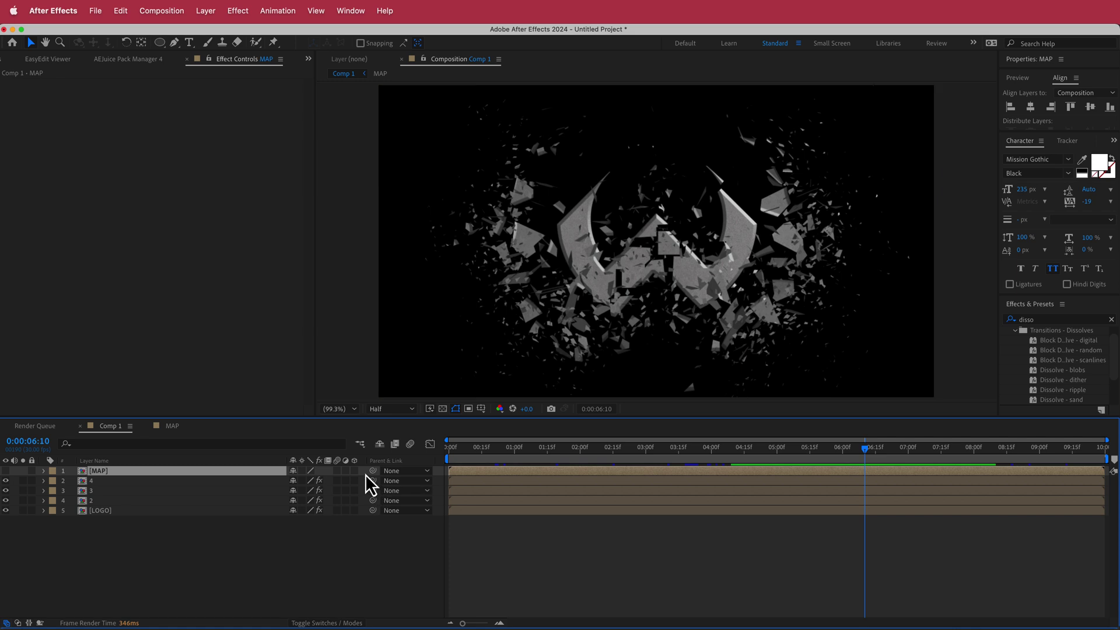
{"action": "right_click", "coordinate": [365, 470]}
{"action": "mouse_move", "coordinate": [494, 481]}
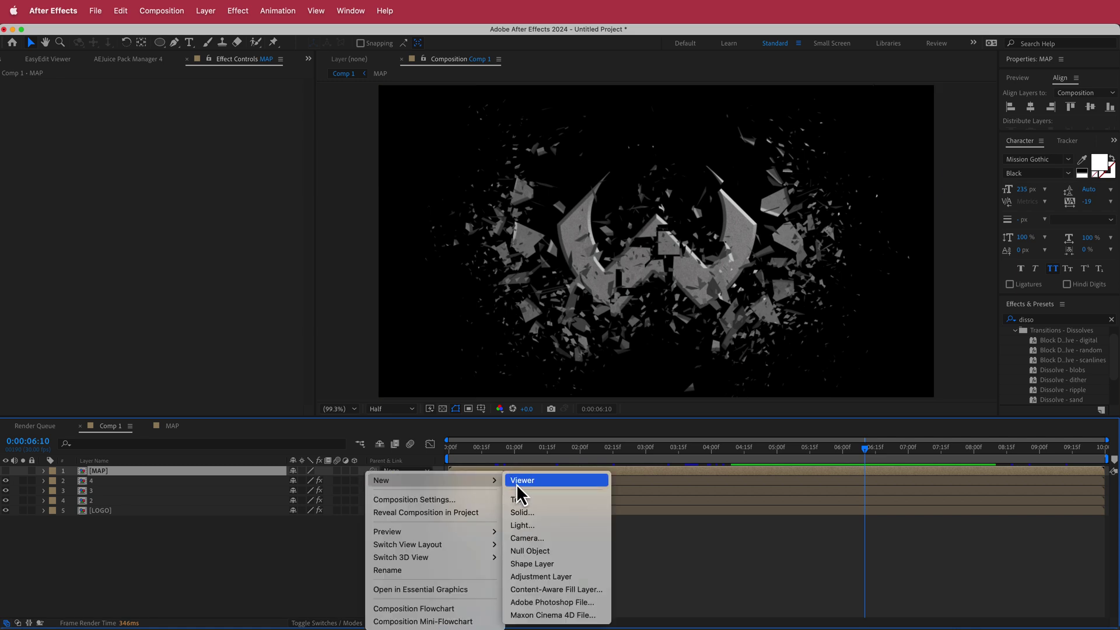
{"action": "left_click", "coordinate": [582, 579]}
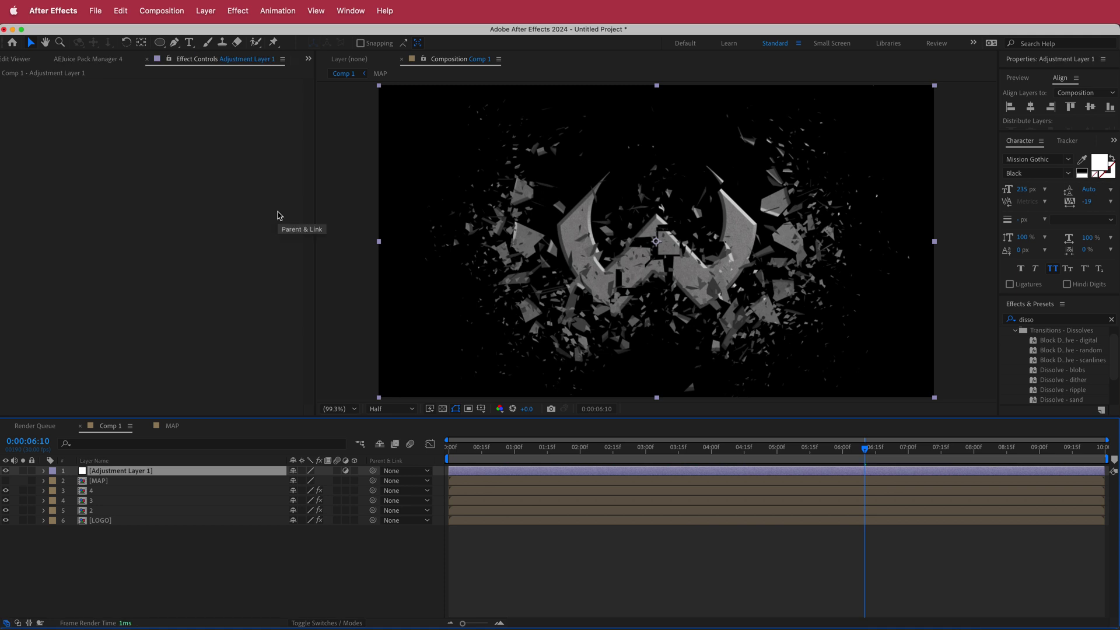
Step: Apply Camera Lens Blur to the adjustment layer with a blur radius of 12 and an Octagon iris shape
{"action": "key", "text": "ctrl+space"}
{"action": "type", "text": "cam"}
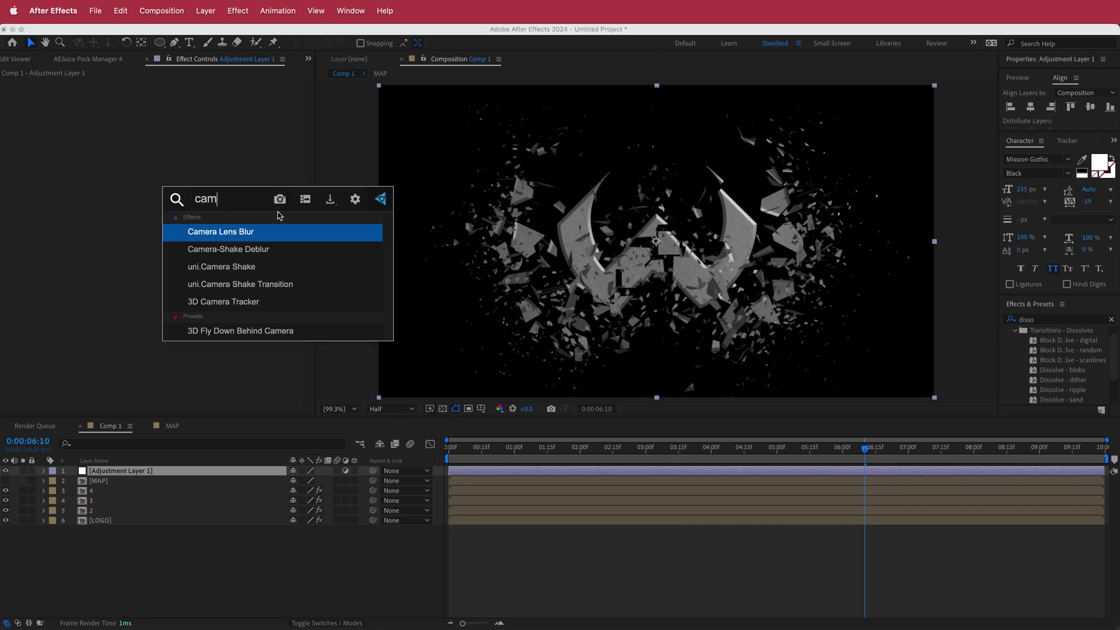
{"action": "key", "text": "Return"}
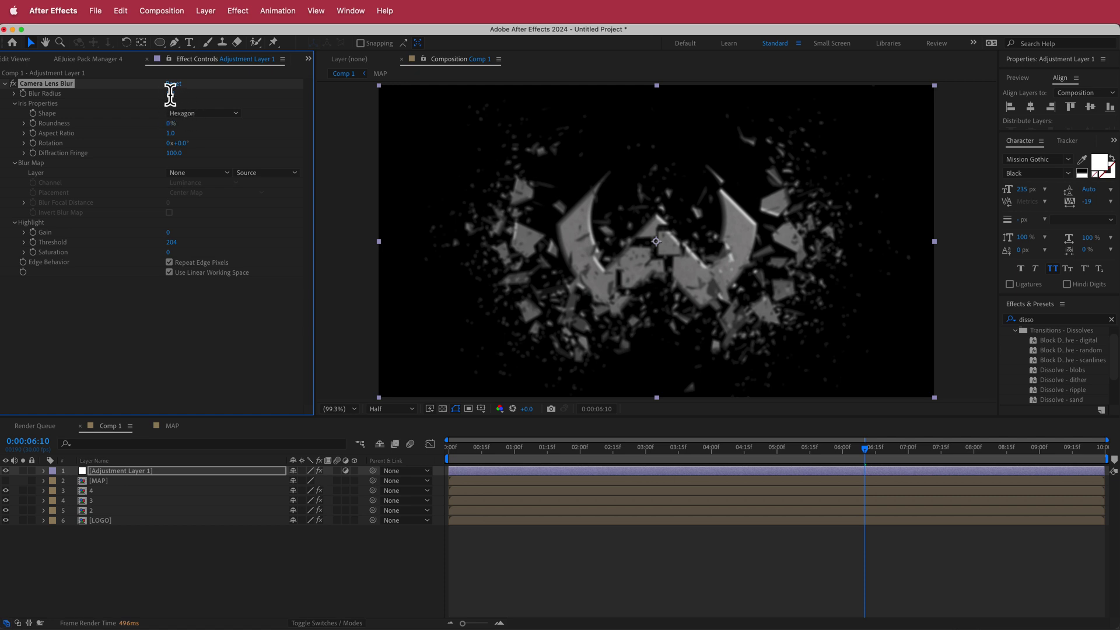
{"action": "key", "text": "Return"}
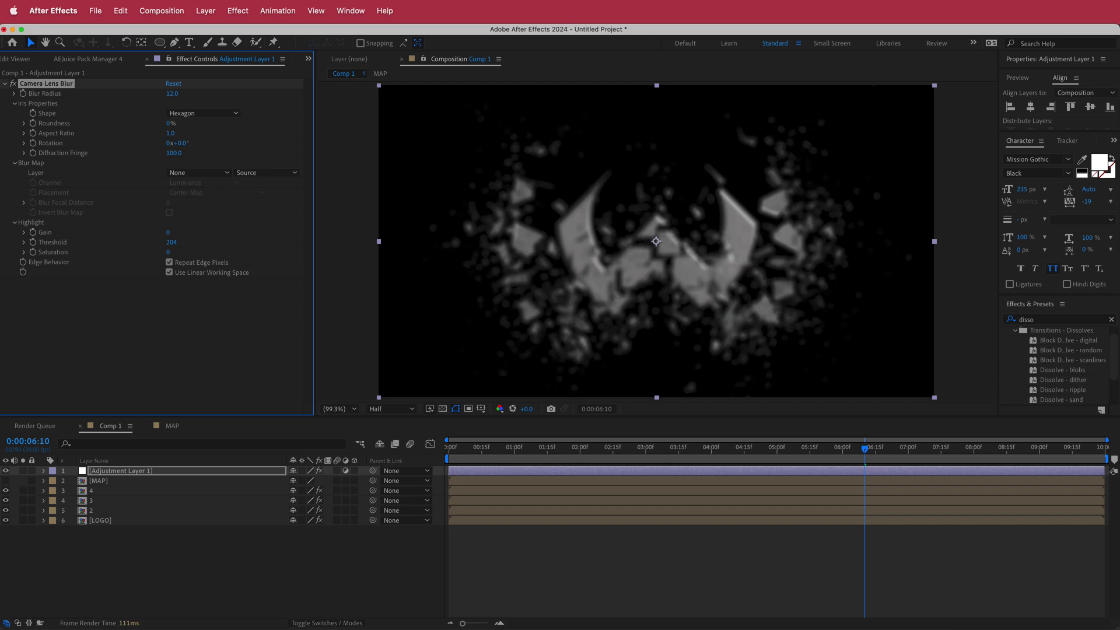
{"action": "left_click", "coordinate": [195, 114]}
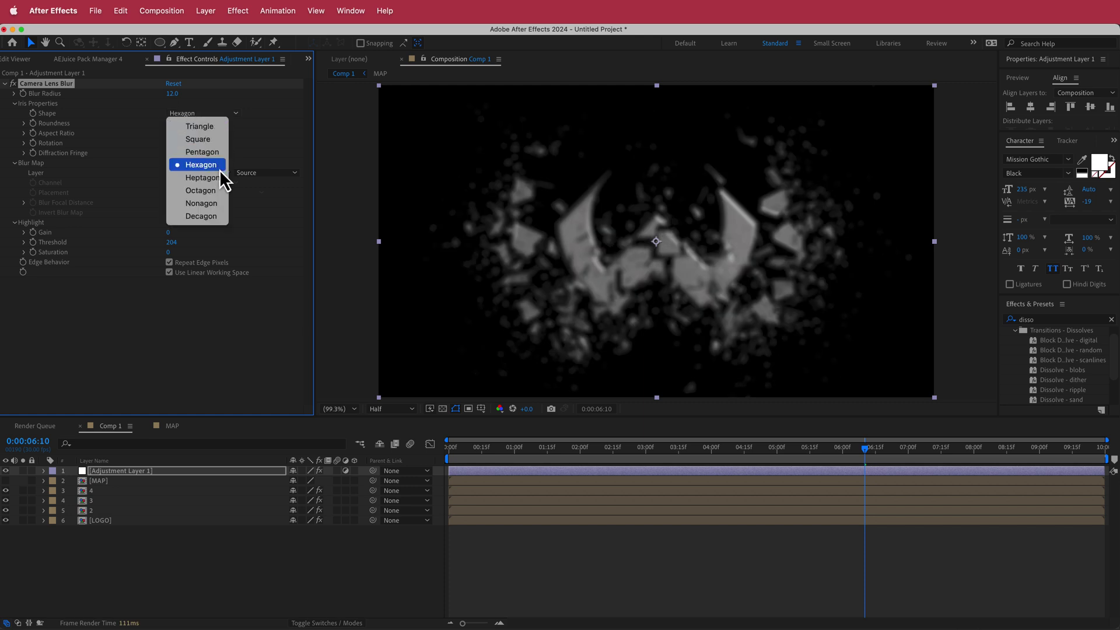
{"action": "left_click", "coordinate": [213, 191]}
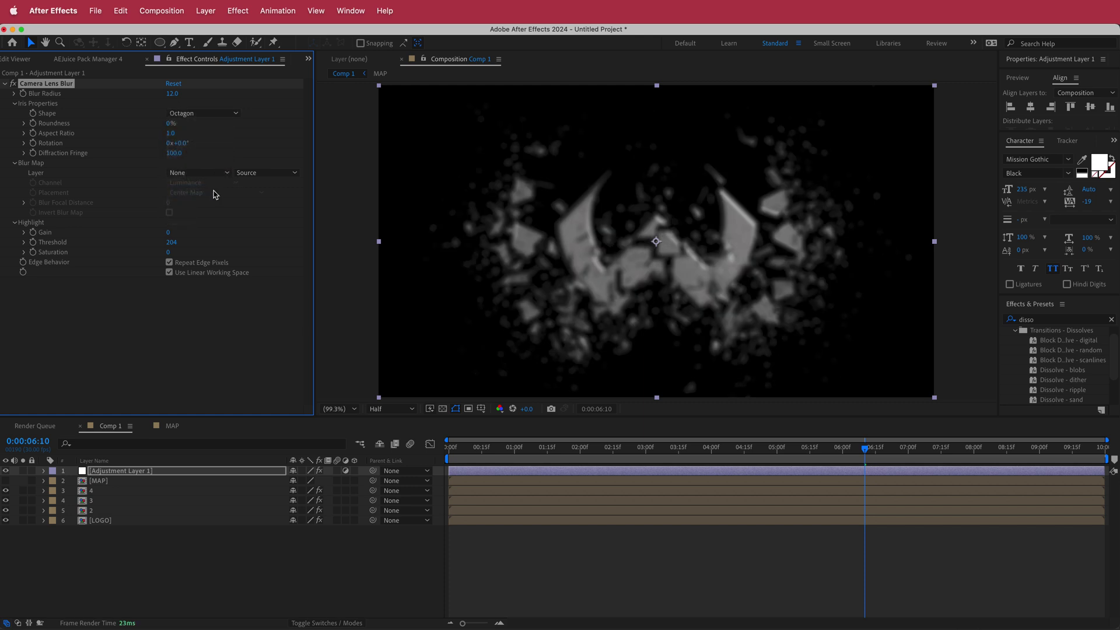
Step: Use the MAP layer as the Camera Lens Blur's blur map and check the shatter at earlier times
{"action": "left_click", "coordinate": [199, 172]}
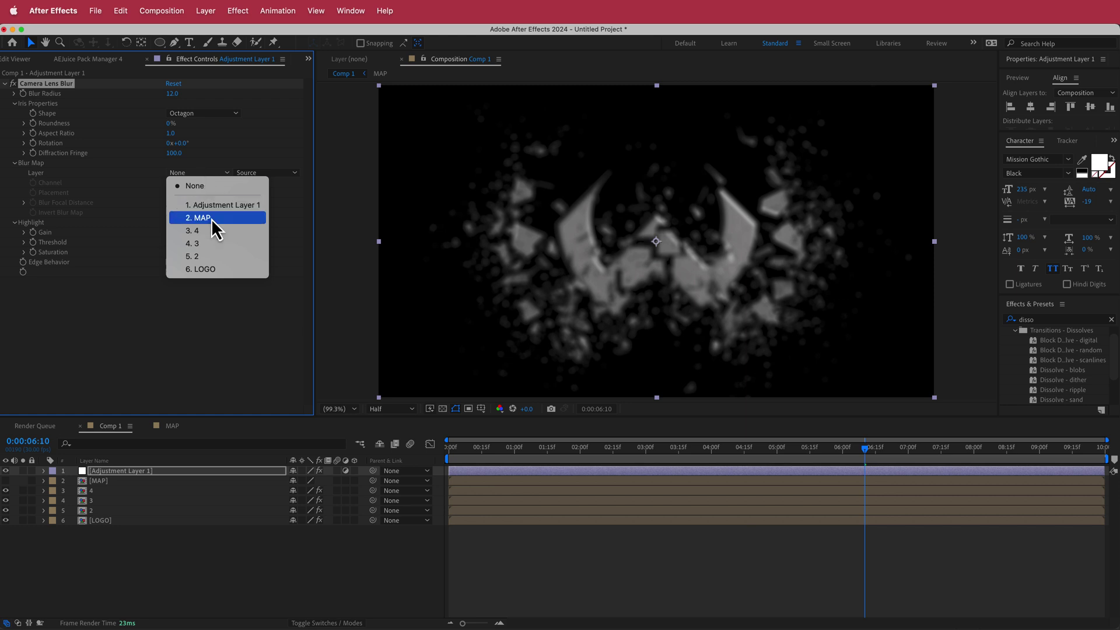
{"action": "left_click", "coordinate": [212, 220]}
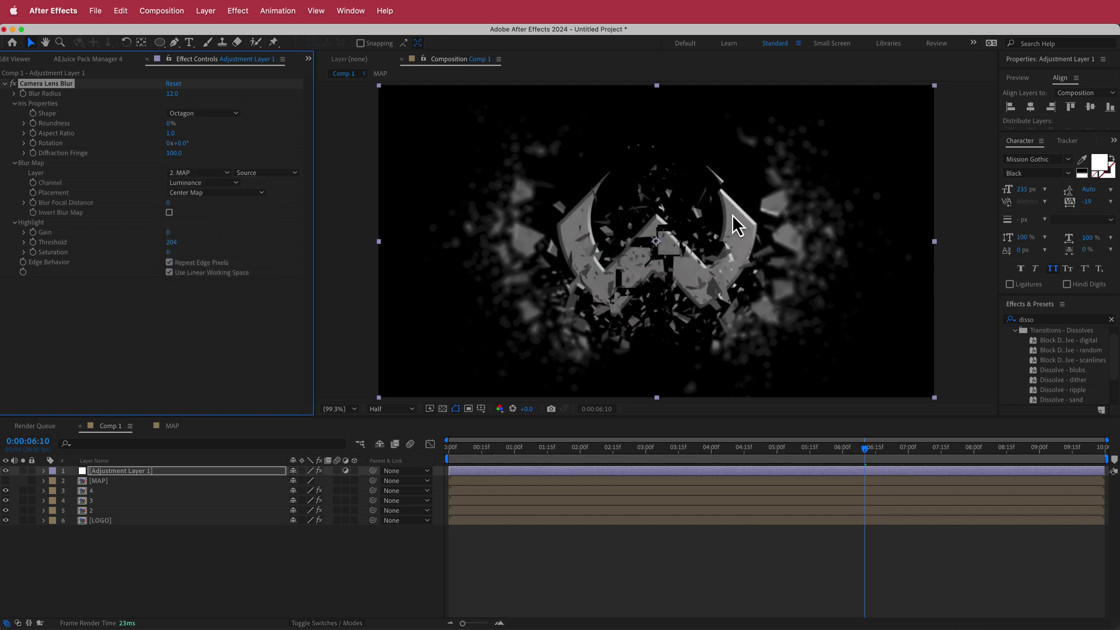
{"action": "left_click_drag", "start_coordinate": [868, 456], "coordinate": [797, 456]}
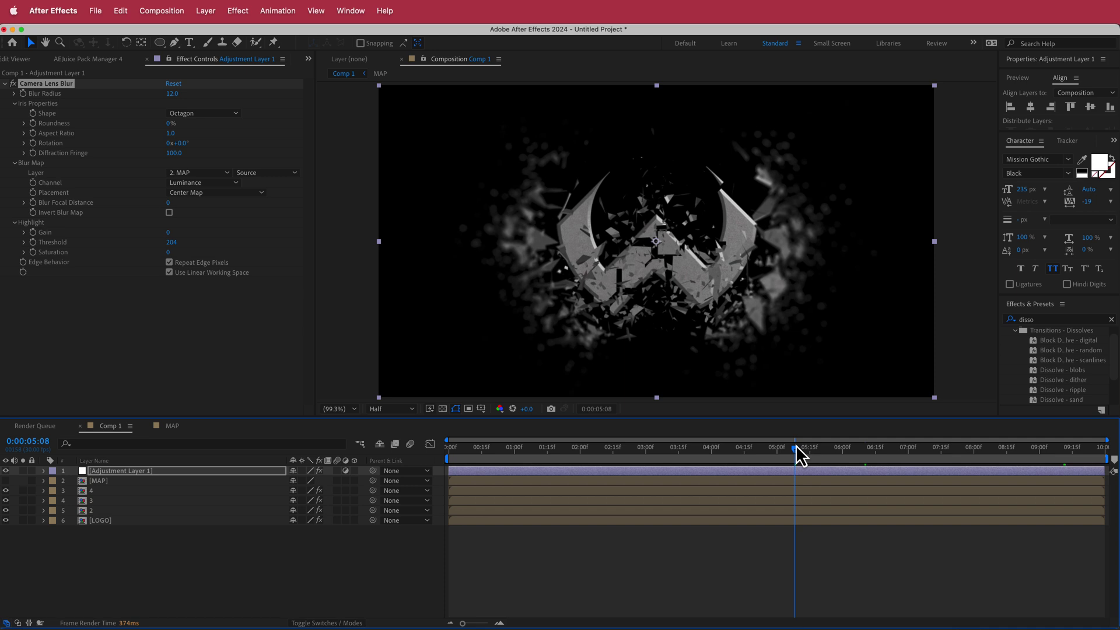
{"action": "left_click_drag", "start_coordinate": [796, 447], "coordinate": [722, 448]}
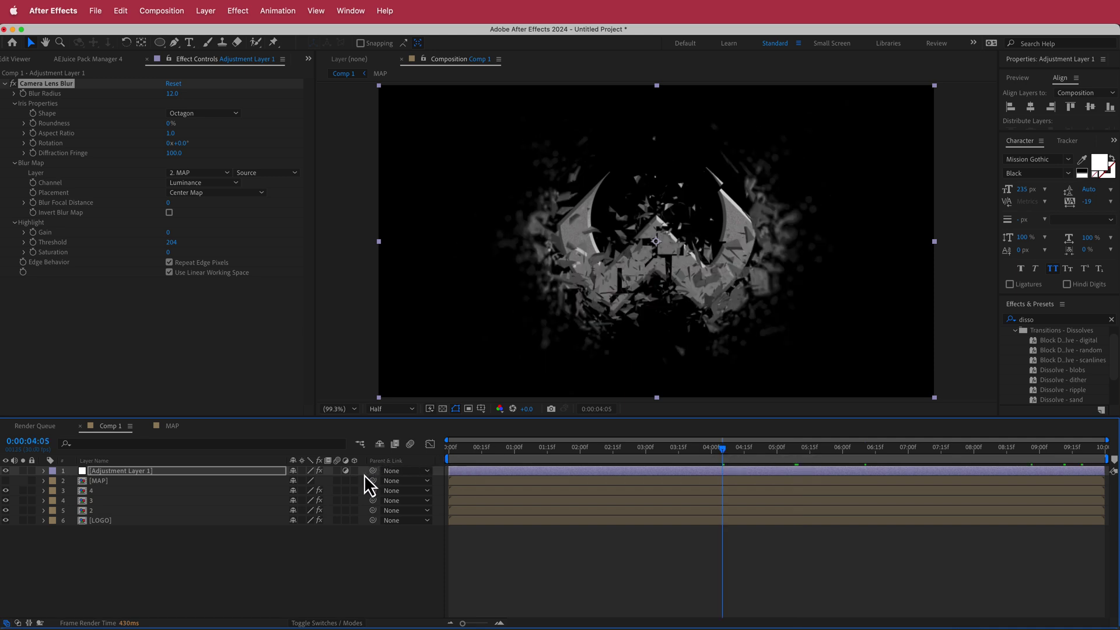
Step: Create a white 1920 x 1080 solid named BG and place it beneath all other layers in Comp 1
{"action": "right_click", "coordinate": [363, 534]}
{"action": "mouse_move", "coordinate": [402, 542]}
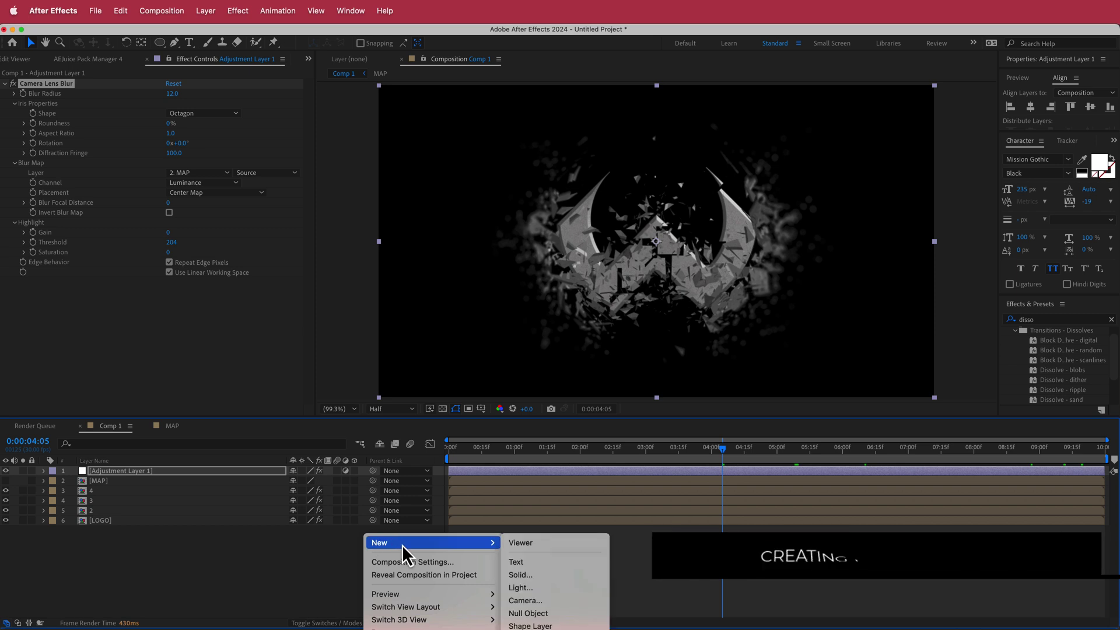
{"action": "left_click", "coordinate": [540, 578]}
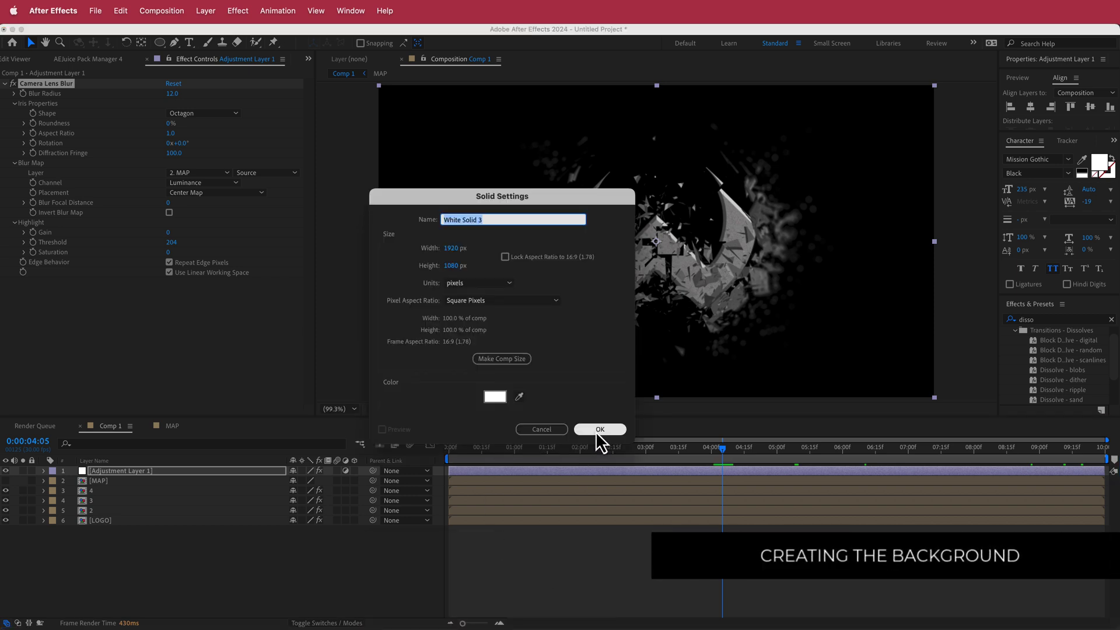
{"action": "left_click", "coordinate": [600, 430]}
{"action": "key", "text": "Return"}
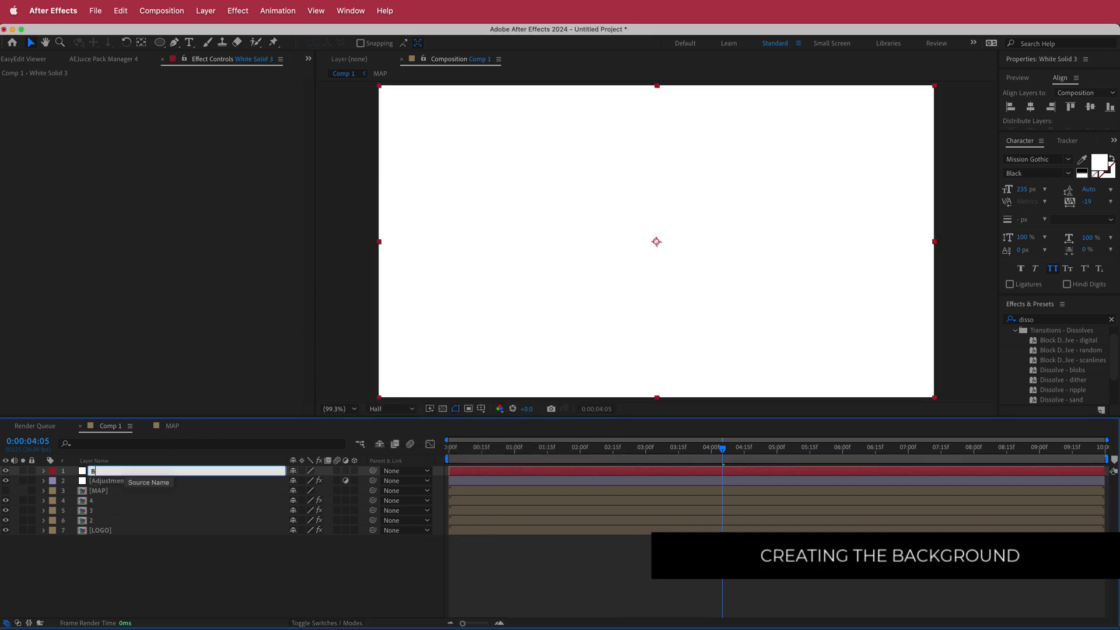
{"action": "type", "text": "BG"}
{"action": "key", "text": "Return"}
{"action": "left_click_drag", "start_coordinate": [102, 470], "coordinate": [114, 535]}
Step: Apply the Gradient Ramp effect to the BG layer
{"action": "key", "text": "ctrl+space"}
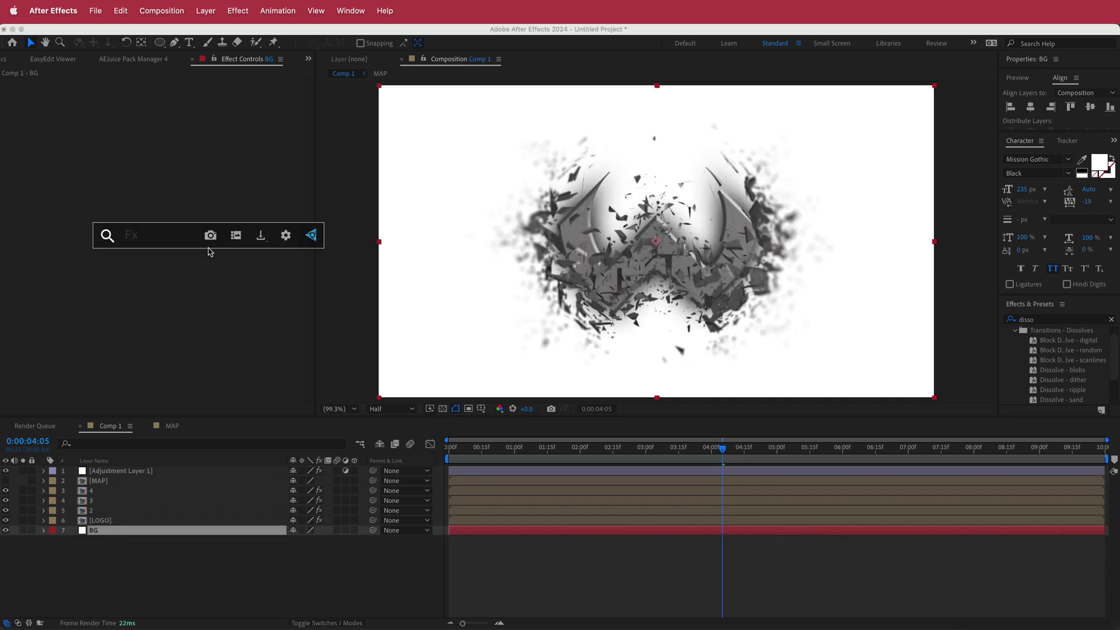
{"action": "type", "text": "grad"}
{"action": "key", "text": "Return"}
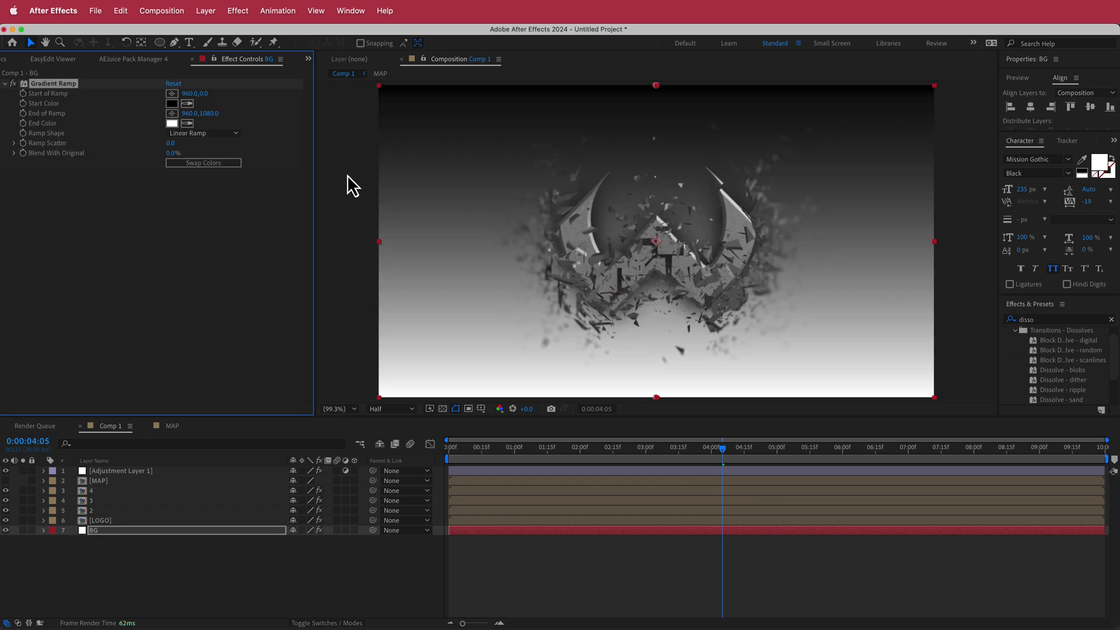
Step: Copy the navy colour #27374D from a Color Hunt palette and set it as the Gradient Ramp's end colour in After Effects
{"action": "key", "text": "super+Tab"}
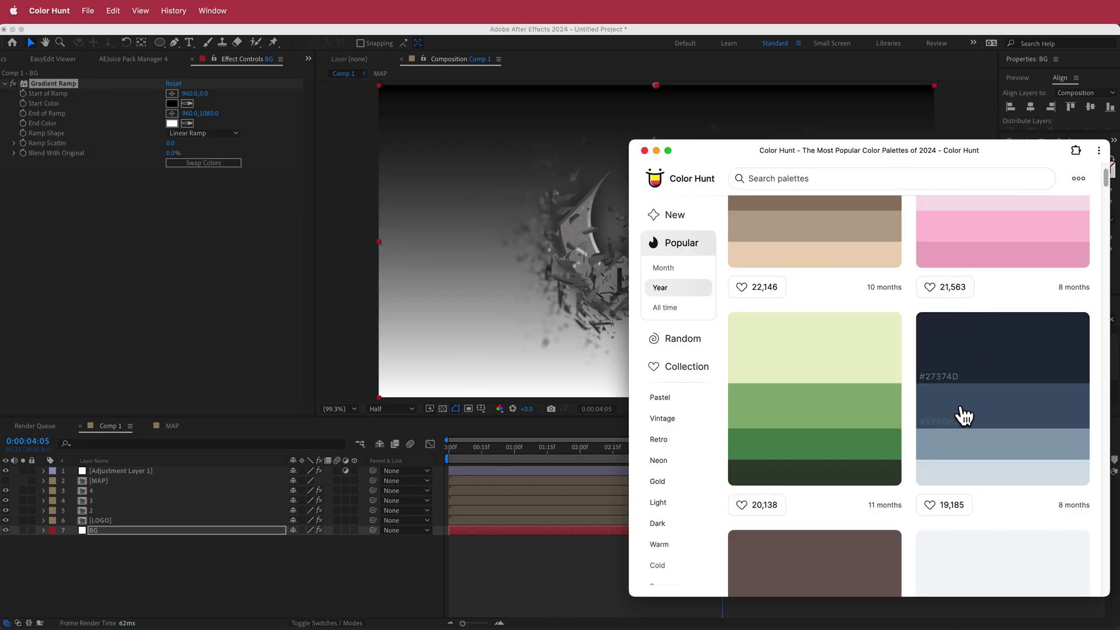
{"action": "left_click", "coordinate": [946, 386]}
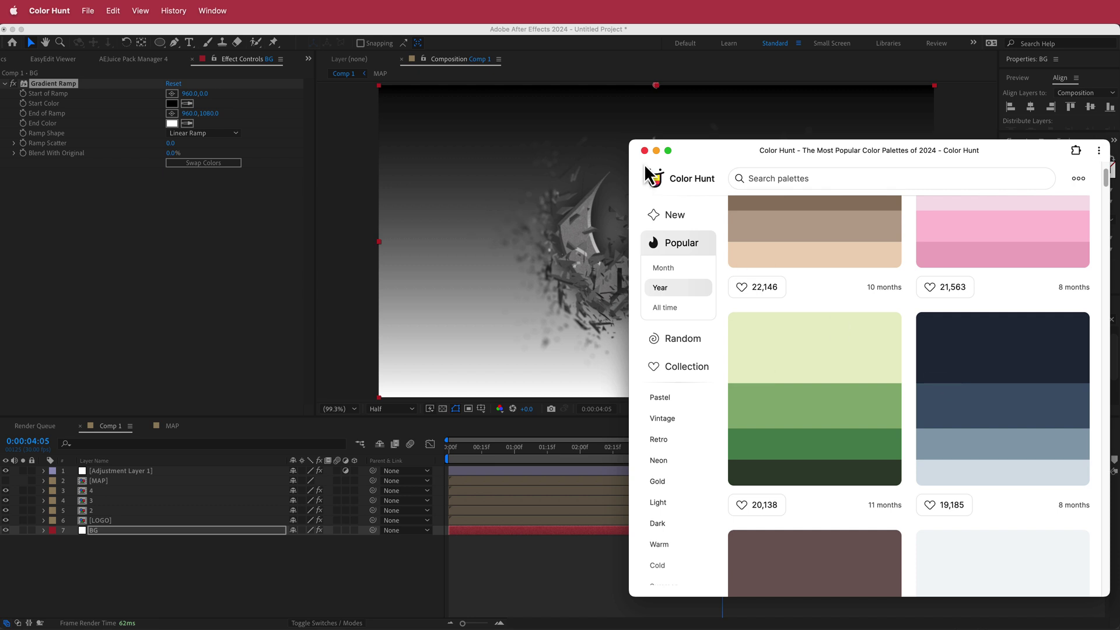
{"action": "key", "text": "super+Tab"}
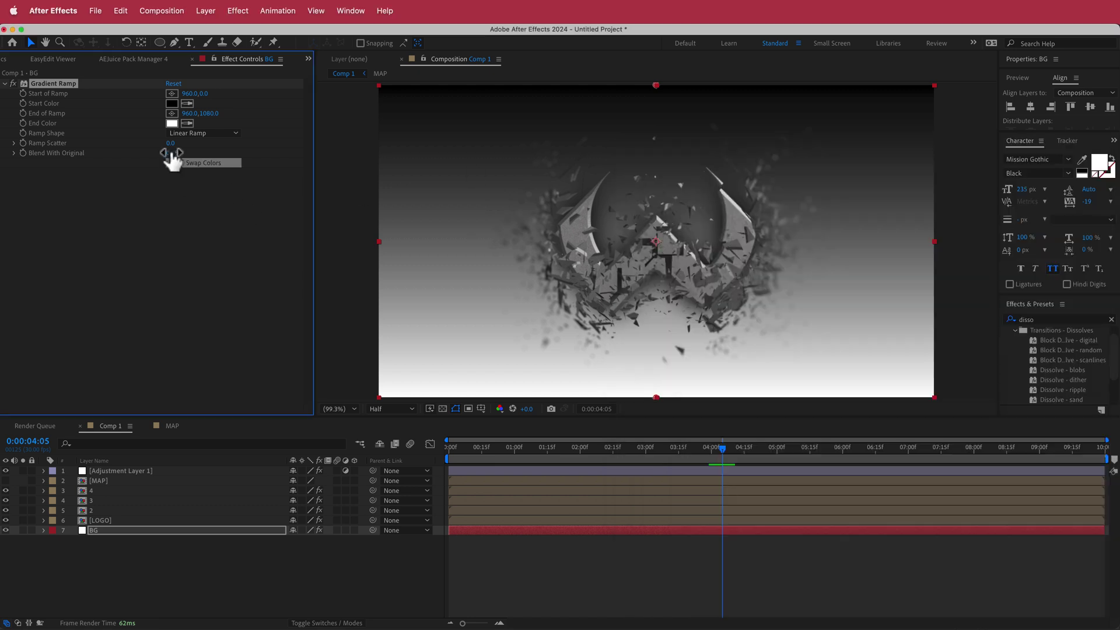
{"action": "left_click", "coordinate": [172, 124]}
{"action": "key", "text": "super+v"}
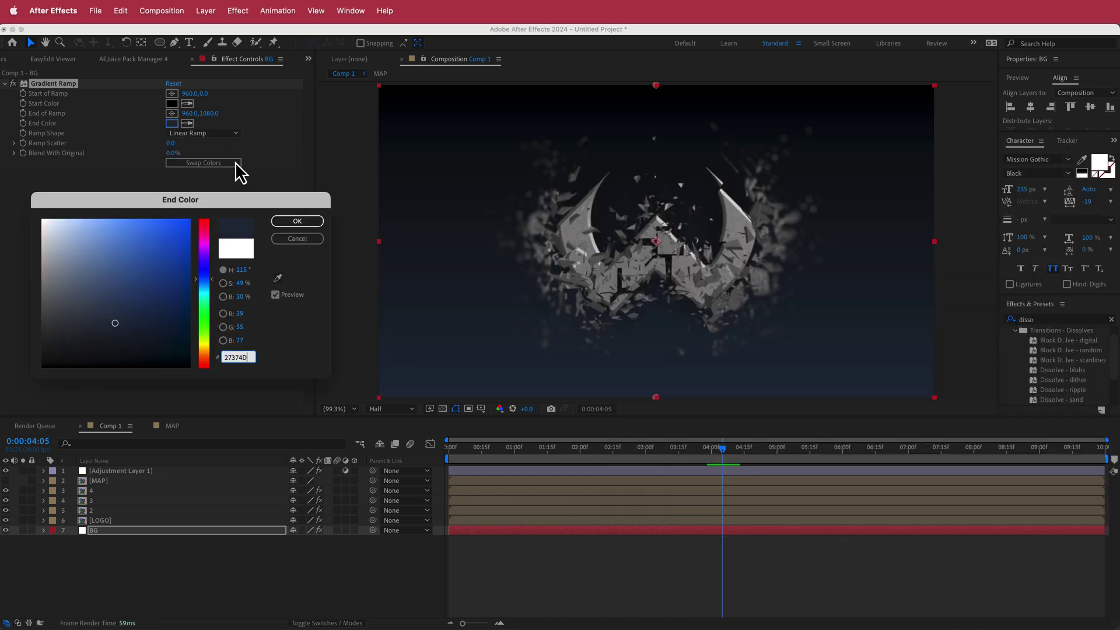
{"action": "left_click", "coordinate": [296, 222]}
Step: Make the ramp radial, starting near the frame's centre at about 960, 522 and ending at about 12, 1080, with its colours swapped
{"action": "left_click", "coordinate": [192, 133]}
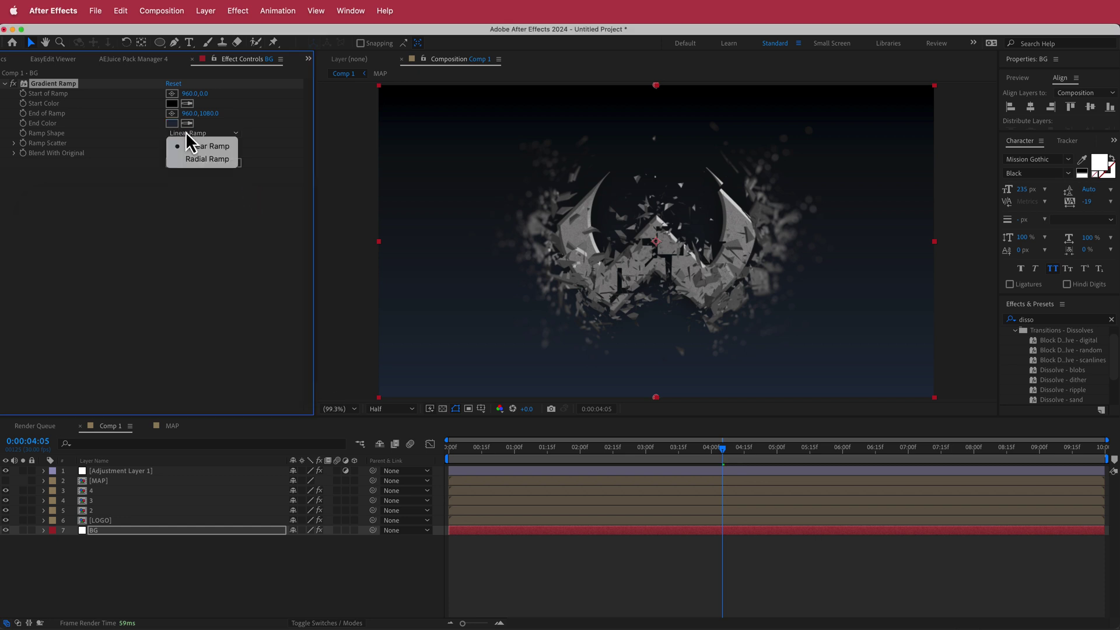
{"action": "left_click", "coordinate": [209, 160]}
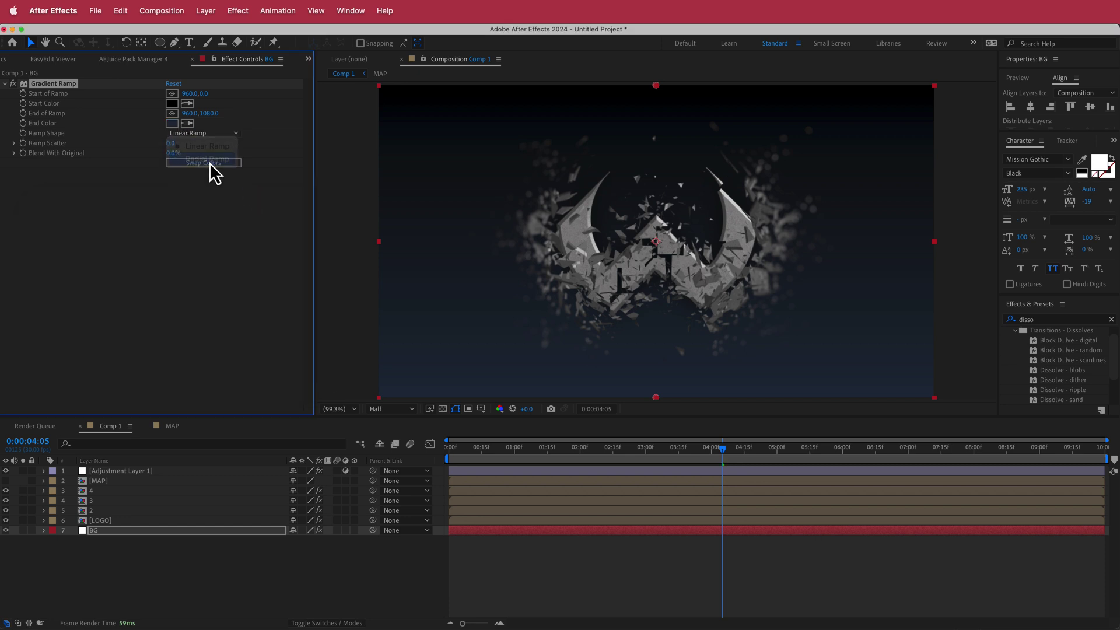
{"action": "left_click", "coordinate": [171, 117]}
{"action": "left_click", "coordinate": [385, 387]}
{"action": "left_click_drag", "start_coordinate": [385, 387], "coordinate": [385, 397]}
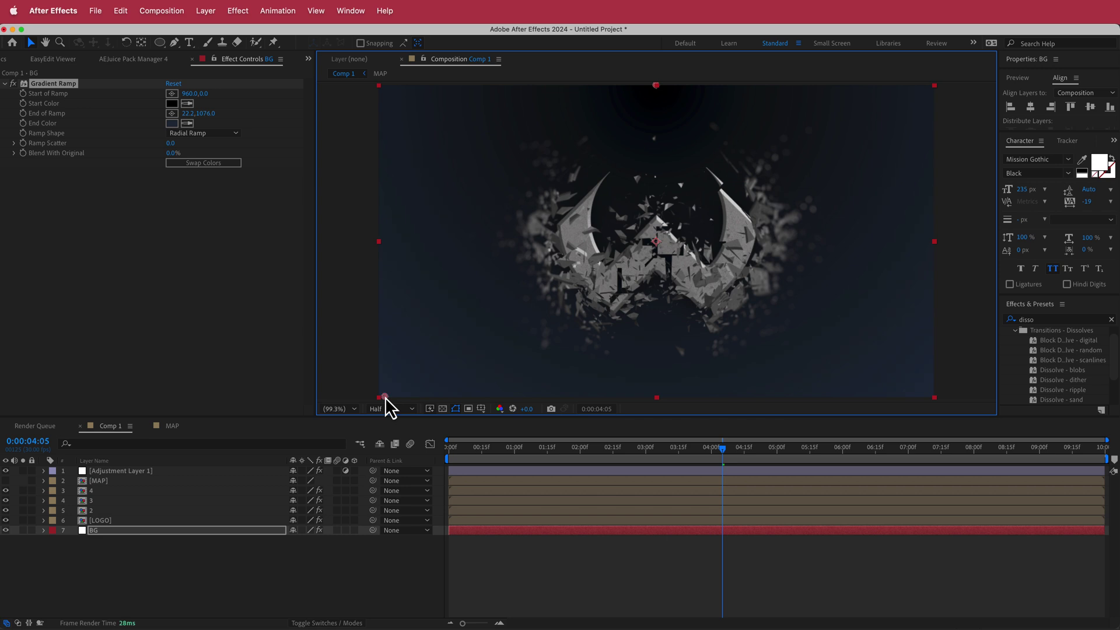
{"action": "left_click_drag", "start_coordinate": [654, 85], "coordinate": [654, 236]}
{"action": "left_click", "coordinate": [207, 163]}
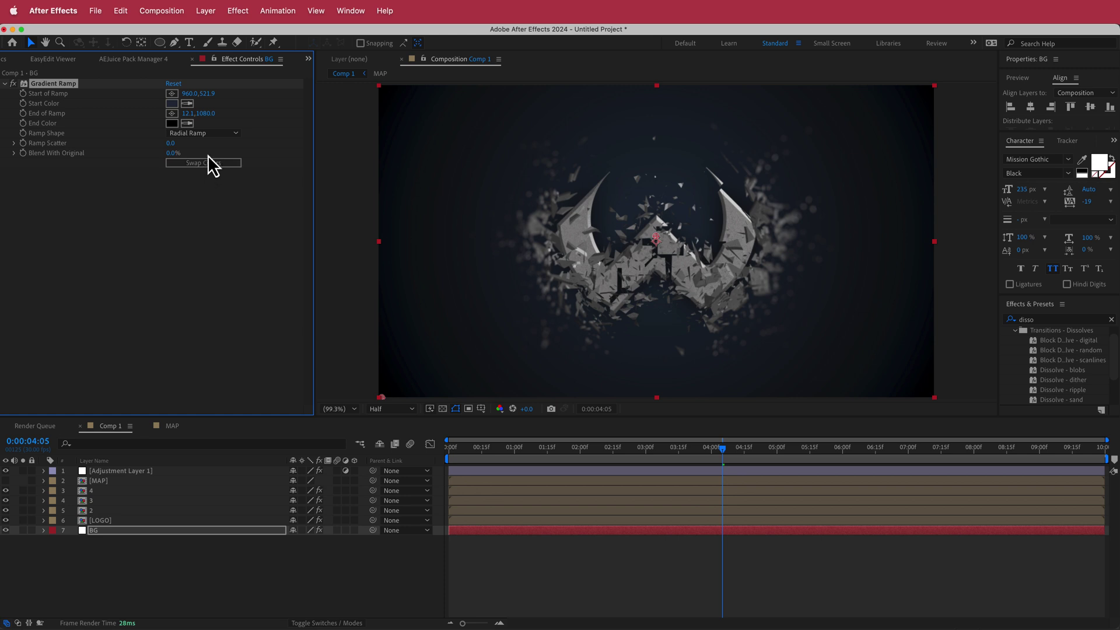
Step: Apply Curves to Adjustment Layer 1 and shape a gentle S-curve with darker shadows and brighter highlights
{"action": "left_click", "coordinate": [153, 471]}
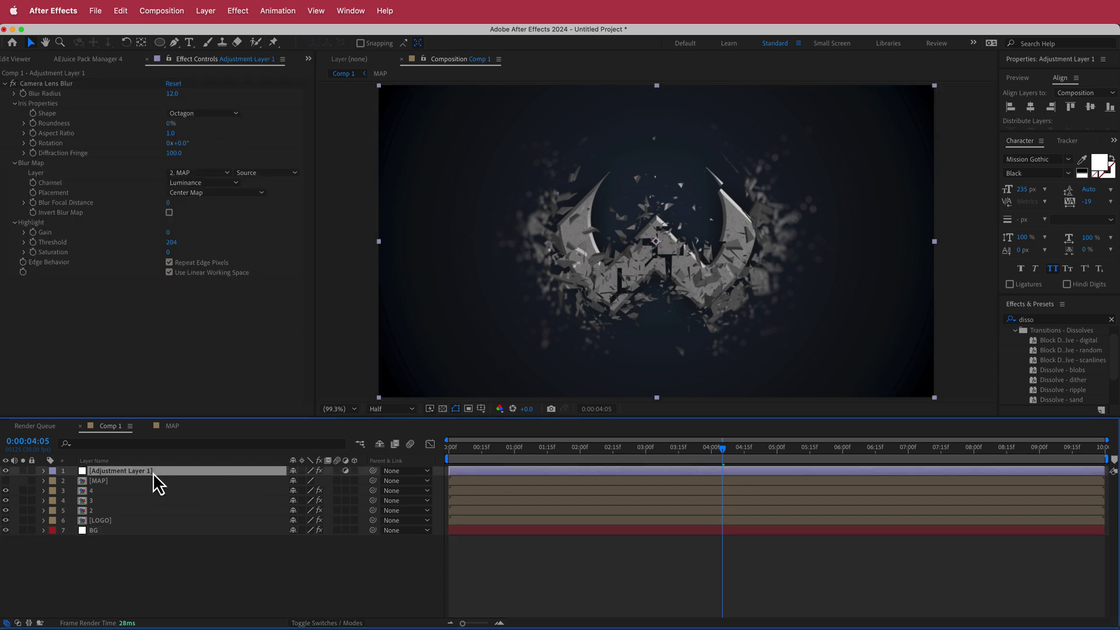
{"action": "key", "text": "ctrl+space"}
{"action": "type", "text": "cur"}
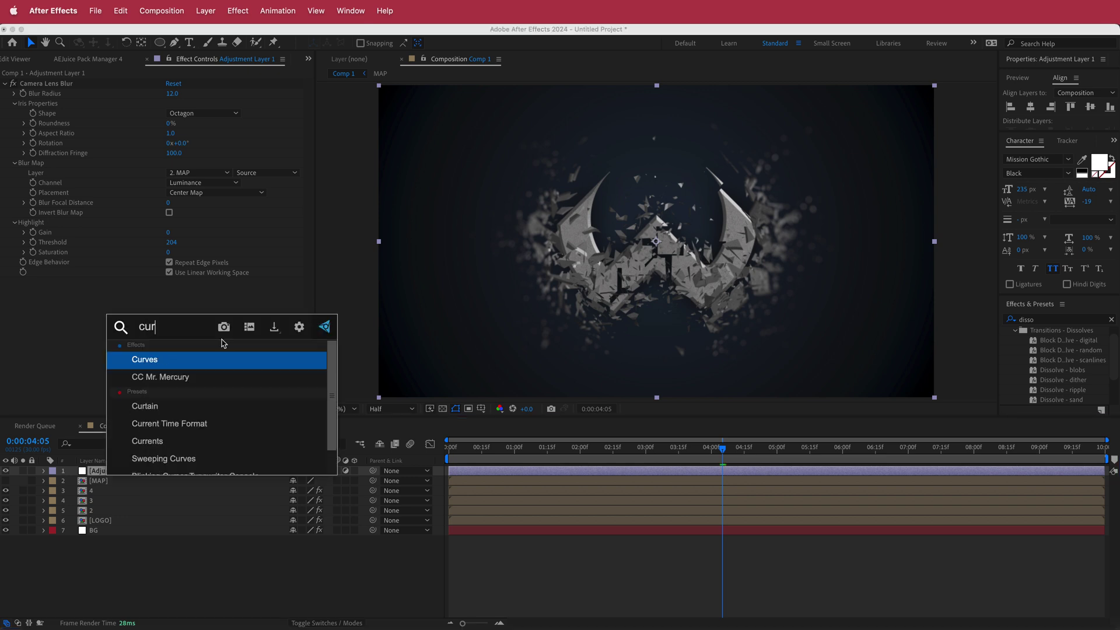
{"action": "key", "text": "Return"}
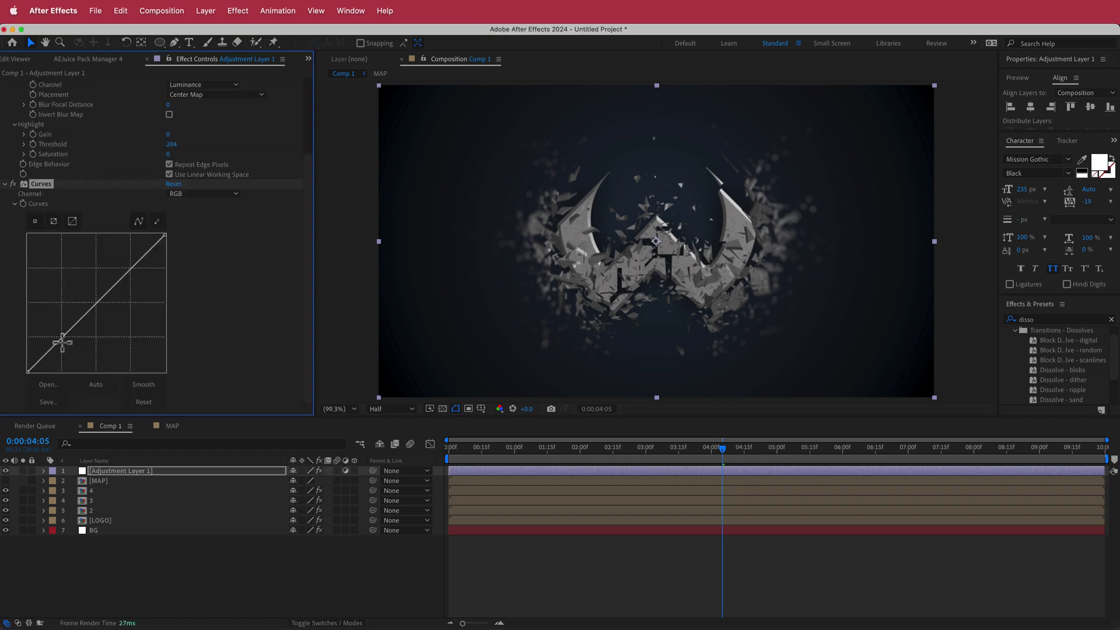
{"action": "mouse_move", "coordinate": [62, 343]}
{"action": "left_mouse_down"}
{"action": "mouse_move", "coordinate": [80, 358]}
{"action": "mouse_move", "coordinate": [69, 340]}
{"action": "left_mouse_up"}
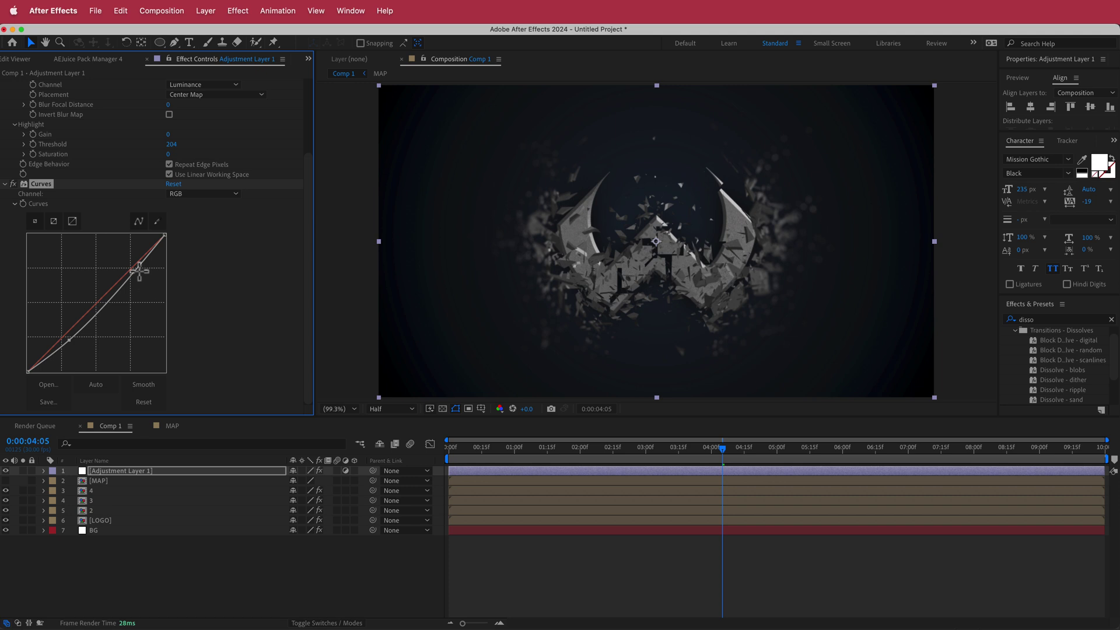
{"action": "left_click_drag", "start_coordinate": [138, 272], "coordinate": [129, 269]}
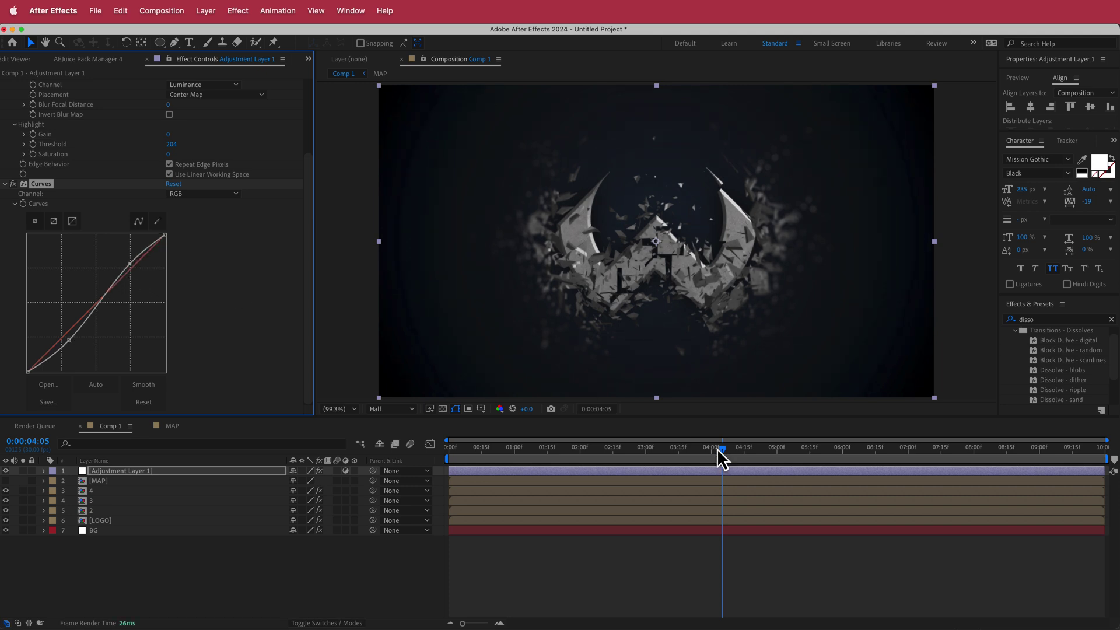
{"action": "left_click_drag", "start_coordinate": [720, 447], "coordinate": [770, 446]}
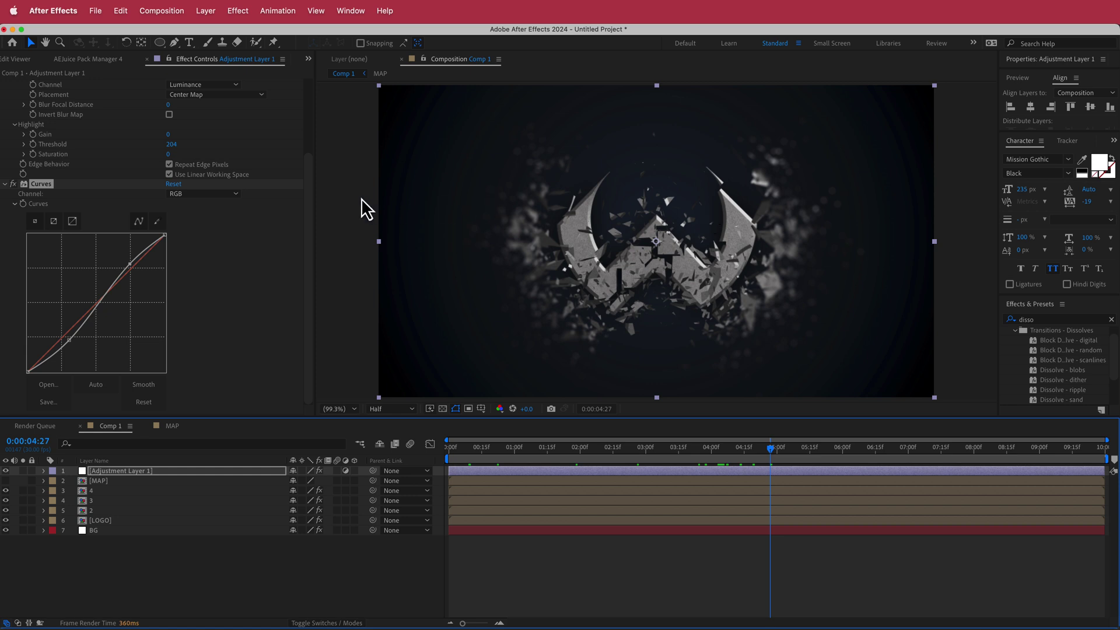
Step: Add CC Vignette to Adjustment Layer 1 with an amount of 150
{"action": "key", "text": "ctrl+space"}
{"action": "type", "text": "cc vin"}
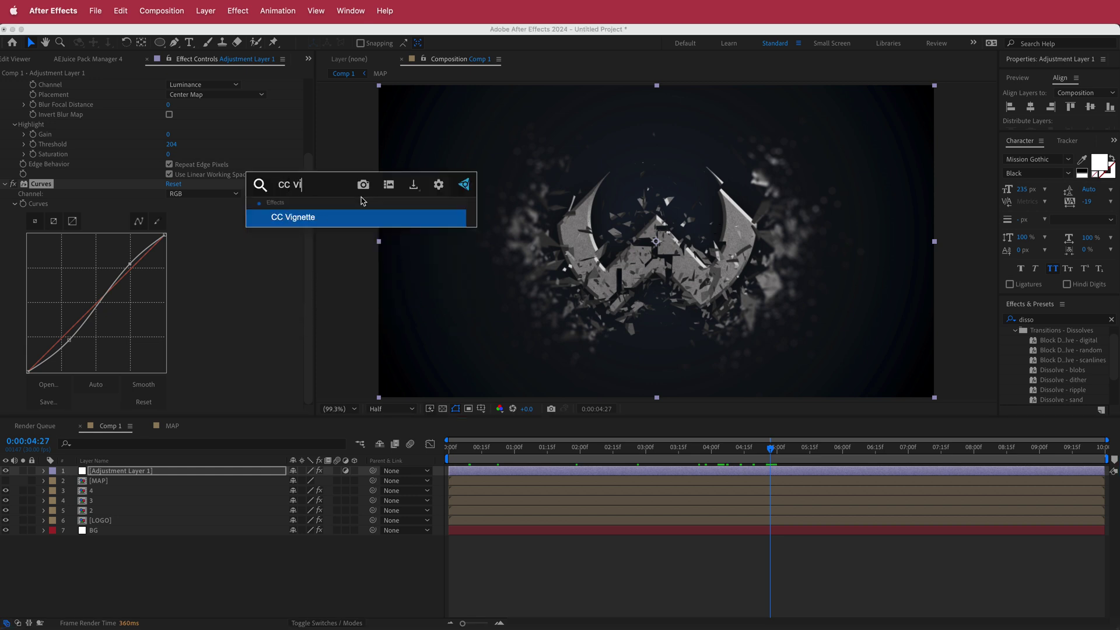
{"action": "left_click", "coordinate": [323, 215]}
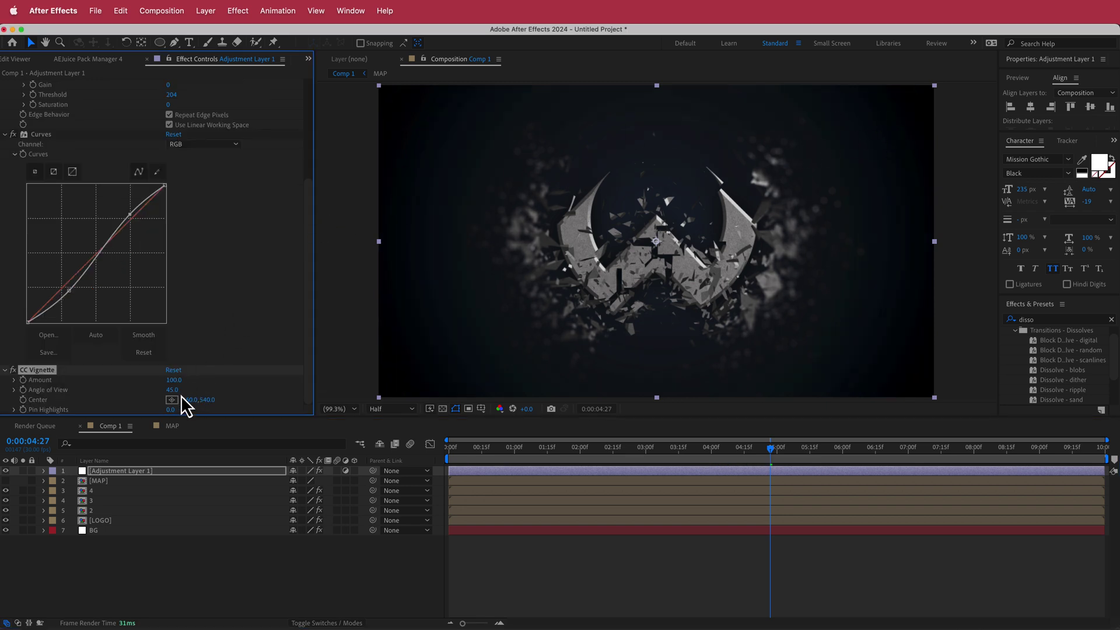
{"action": "left_click", "coordinate": [173, 380]}
{"action": "left_click_drag", "start_coordinate": [778, 453], "coordinate": [753, 450]}
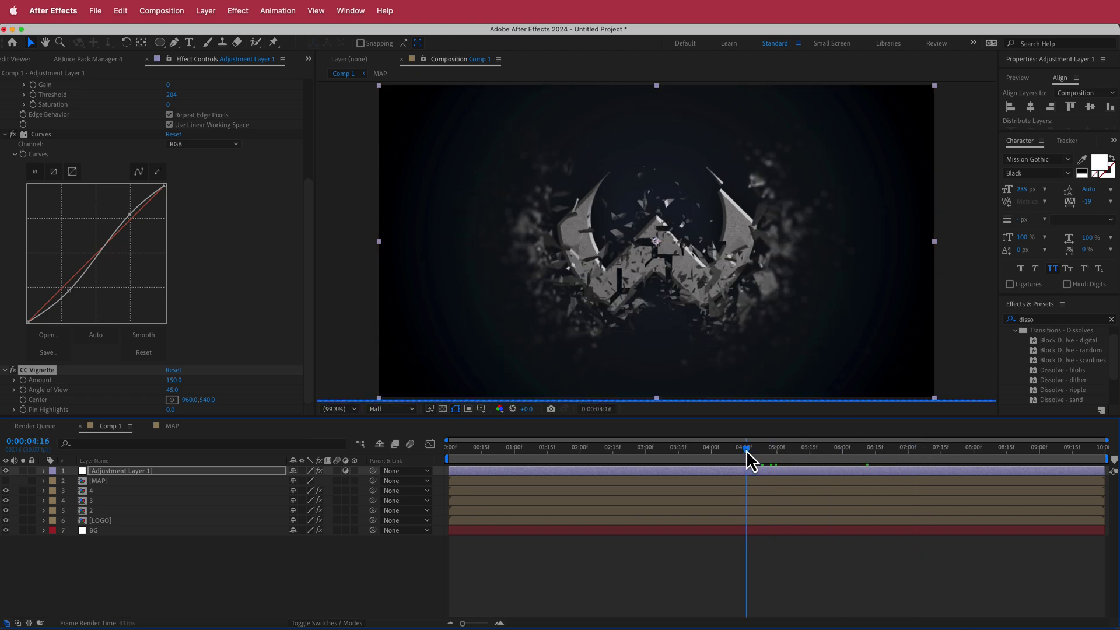
Step: Create a second adjustment layer at the top of the Comp 1 layer stack
{"action": "right_click", "coordinate": [362, 472]}
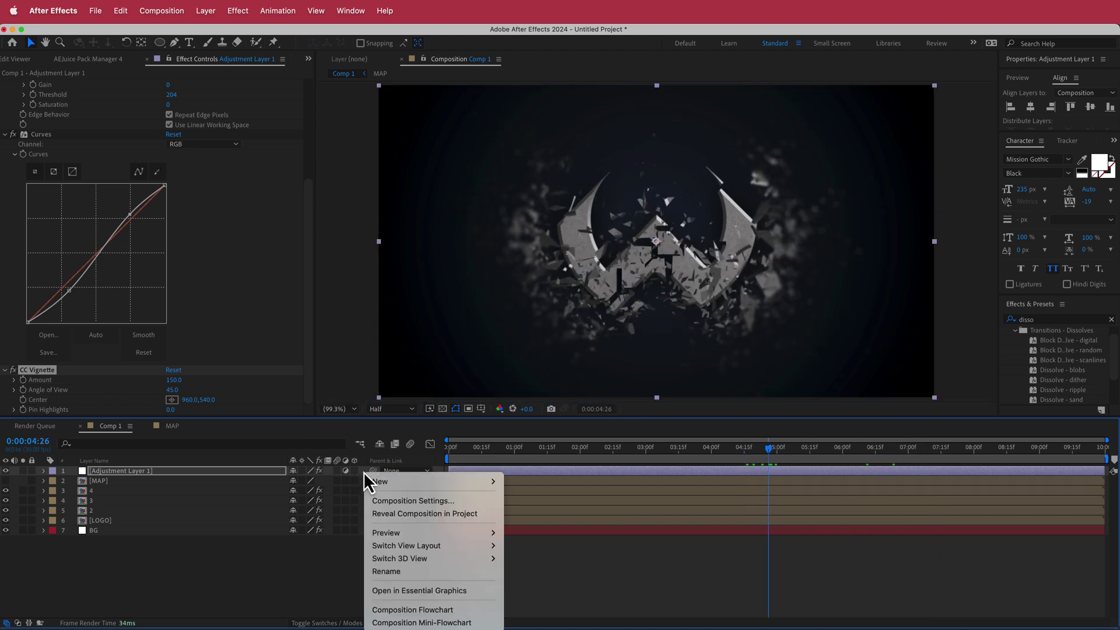
{"action": "mouse_move", "coordinate": [394, 482]}
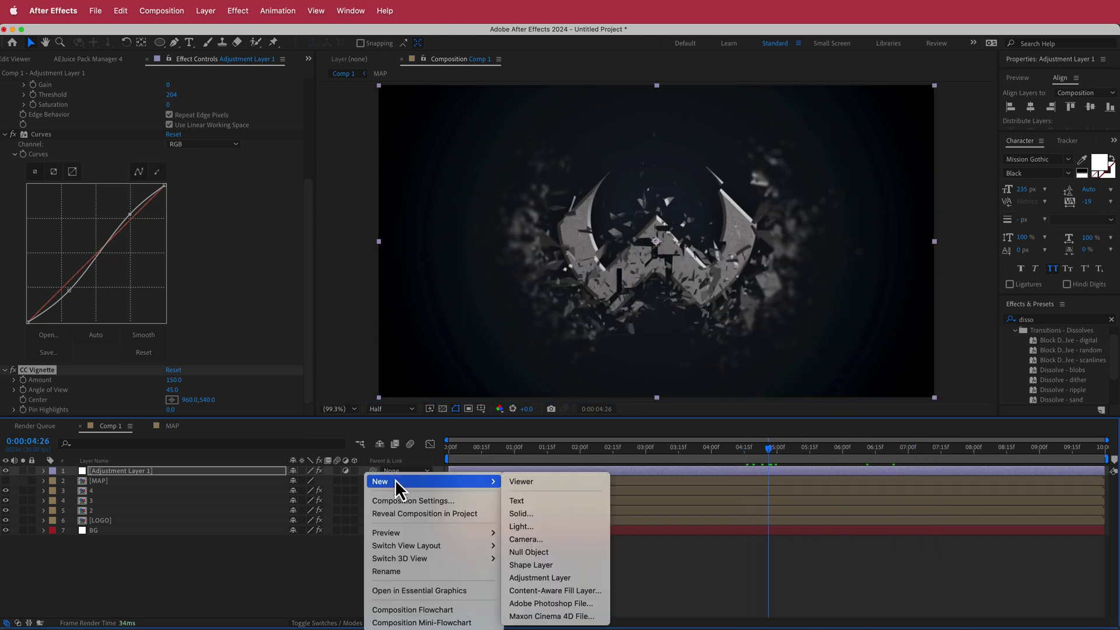
{"action": "left_click", "coordinate": [551, 577]}
Step: Apply the Noise effect to Adjustment Layer 2 with 10% noise and preview the animation
{"action": "key", "text": "ctrl+space"}
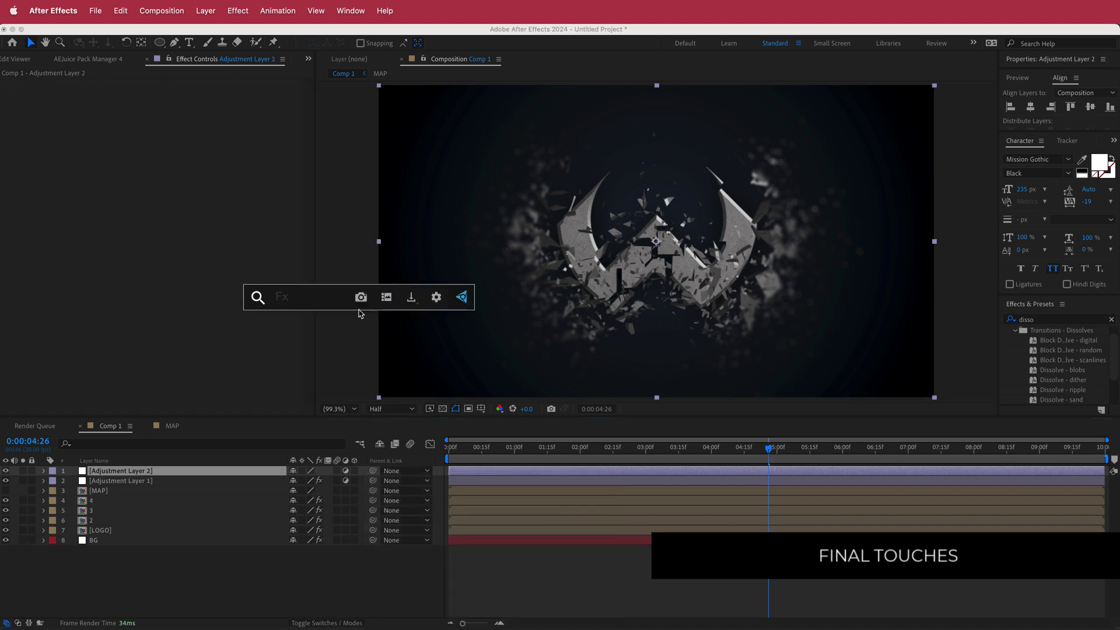
{"action": "type", "text": "nois"}
{"action": "key", "text": "Down"}
{"action": "key", "text": "Down"}
{"action": "key", "text": "Down"}
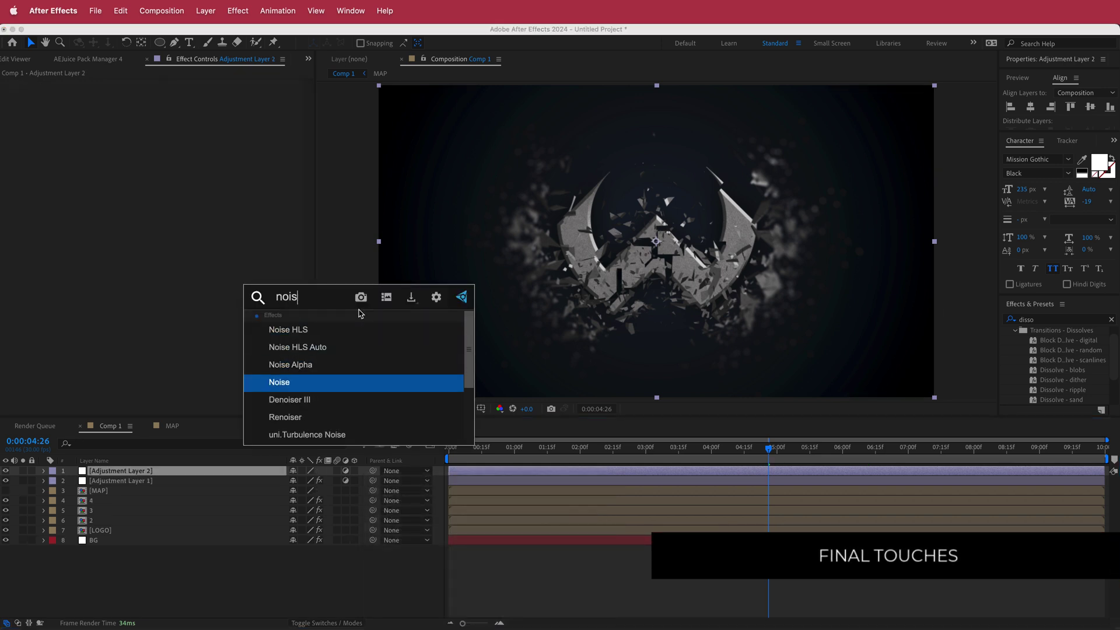
{"action": "key", "text": "Return"}
{"action": "left_click", "coordinate": [172, 94]}
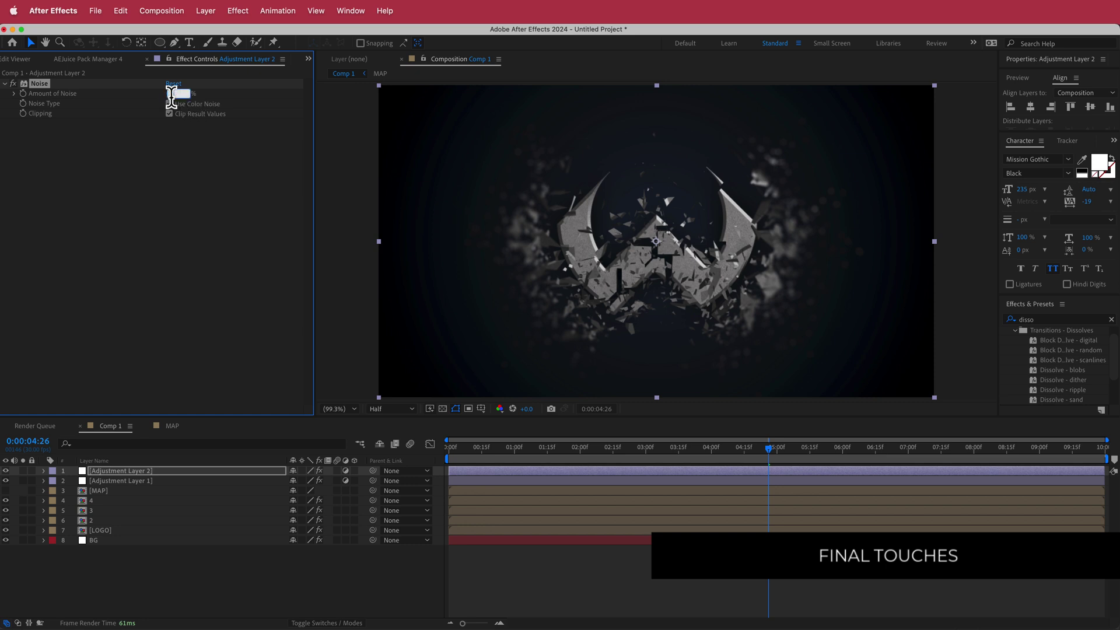
{"action": "type", "text": "10"}
{"action": "key", "text": "Return"}
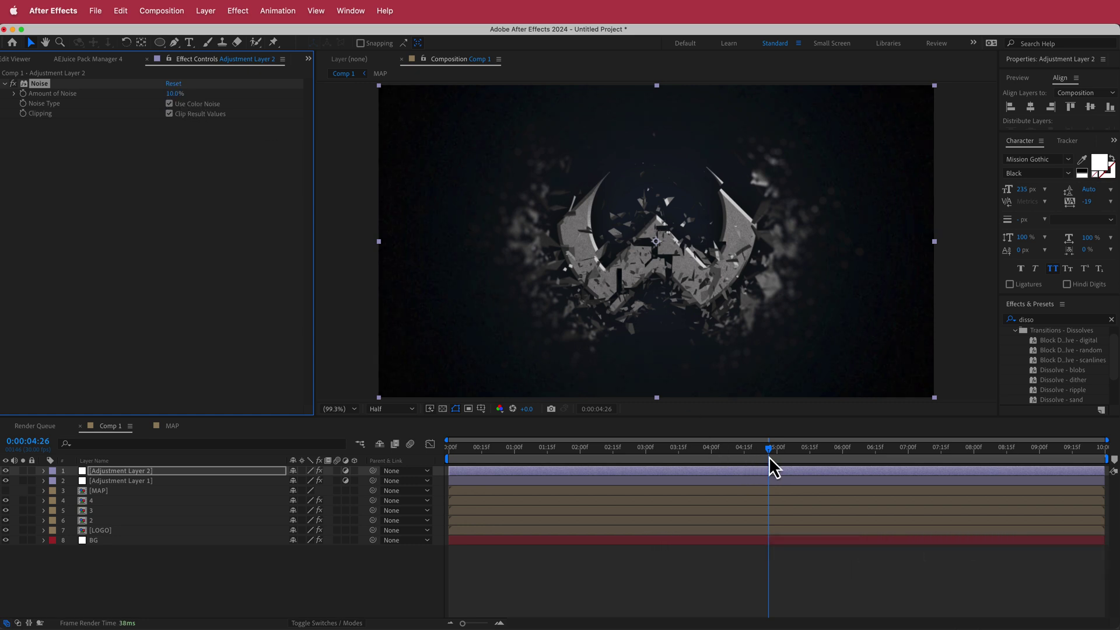
{"action": "left_click_drag", "start_coordinate": [769, 455], "coordinate": [608, 450]}
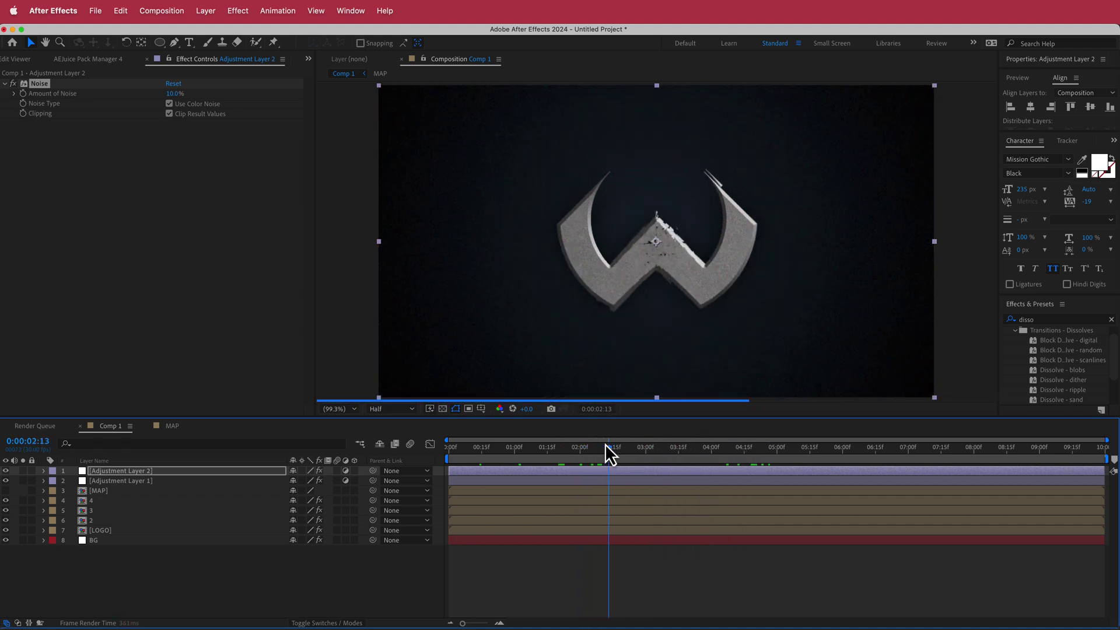
Step: Apply Easy Ease to all the Shatter Radius keyframes on layers 4, 3 and 2
{"action": "left_click", "coordinate": [97, 502]}
{"action": "left_click", "coordinate": [94, 521], "text": "shift"}
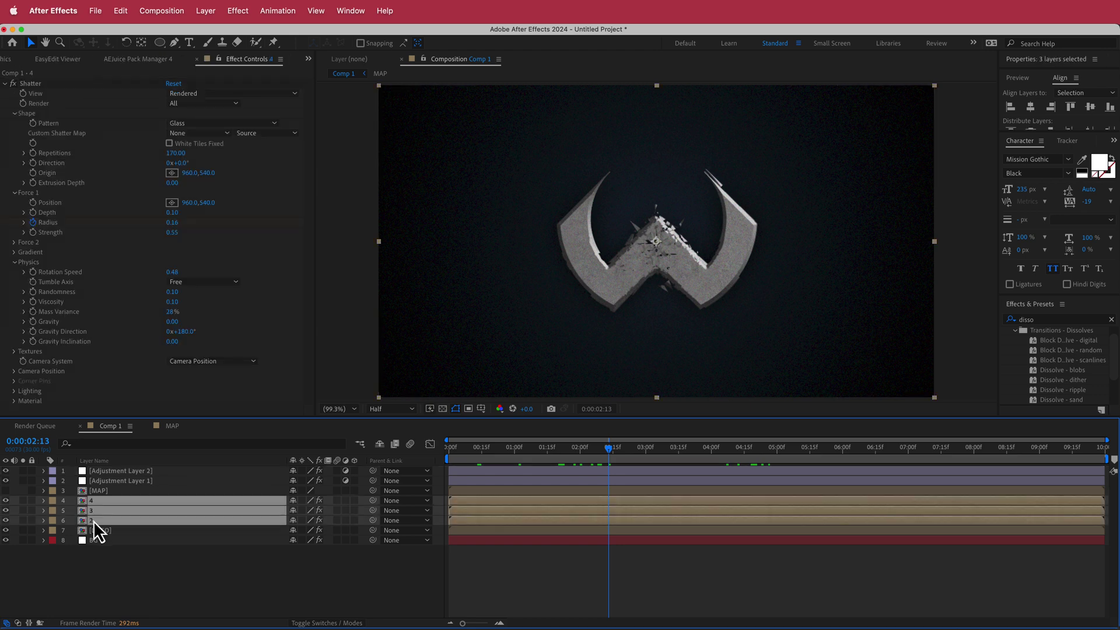
{"action": "key", "text": "u"}
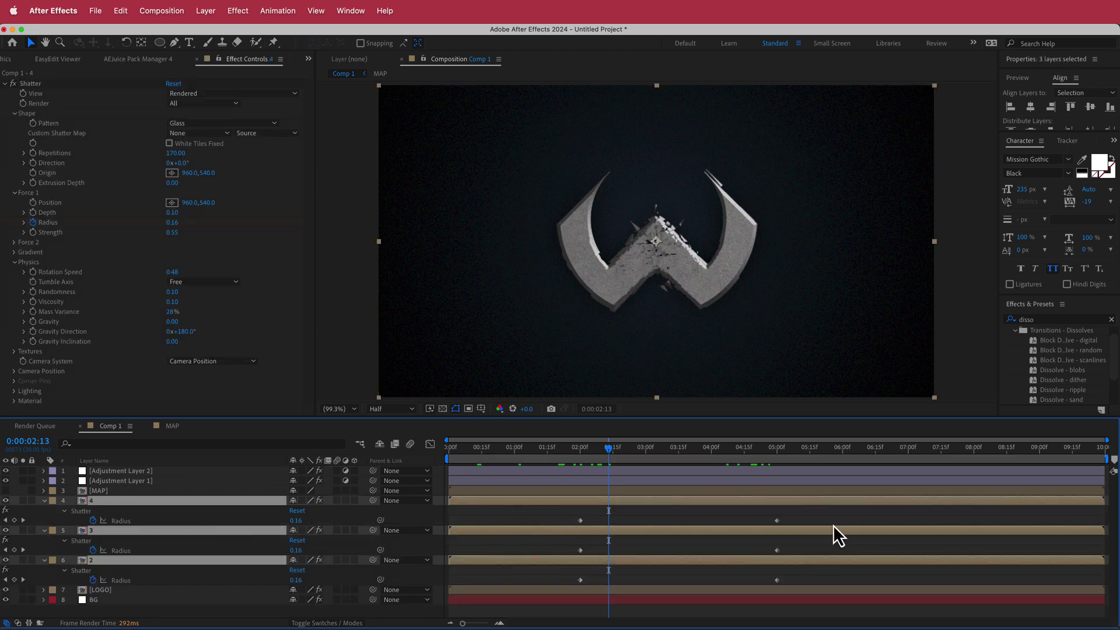
{"action": "left_click_drag", "start_coordinate": [827, 518], "coordinate": [573, 592]}
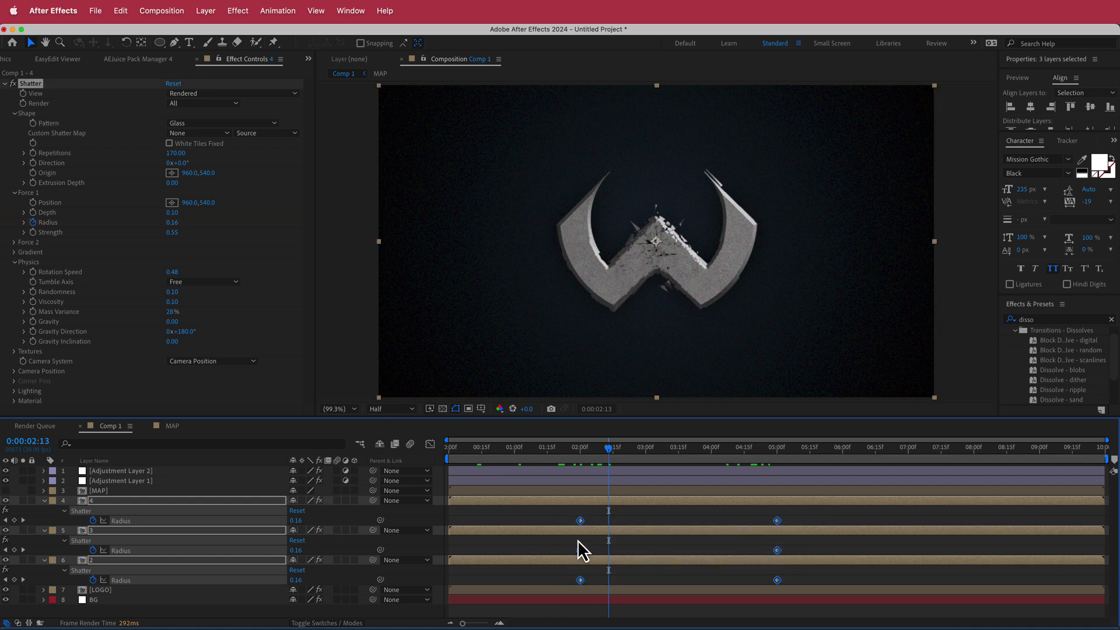
{"action": "left_click", "coordinate": [279, 12]}
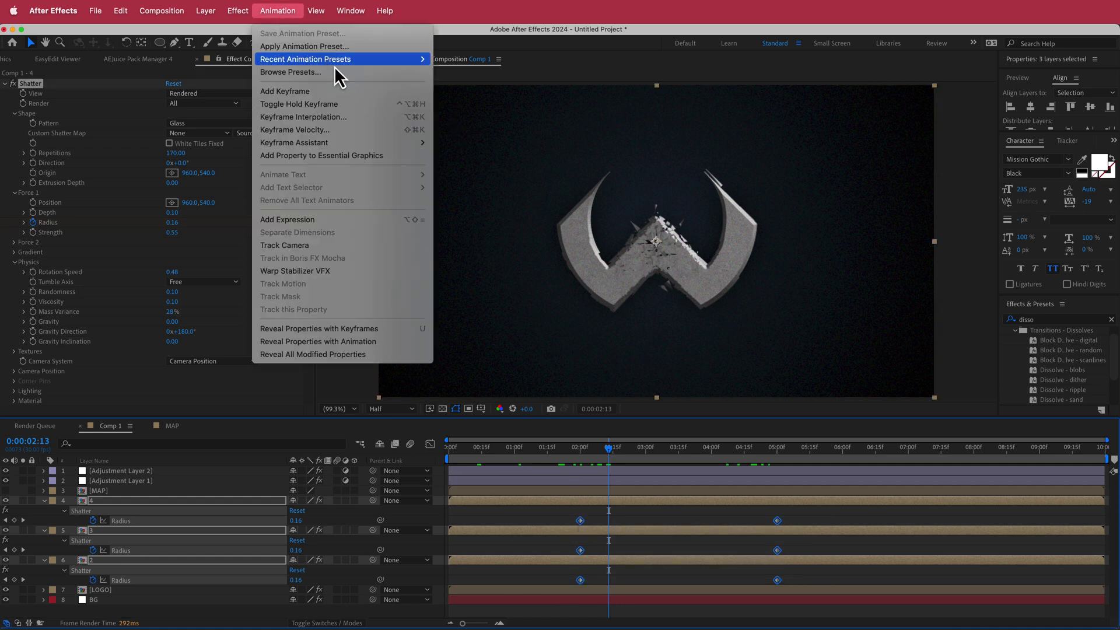
{"action": "mouse_move", "coordinate": [366, 140]}
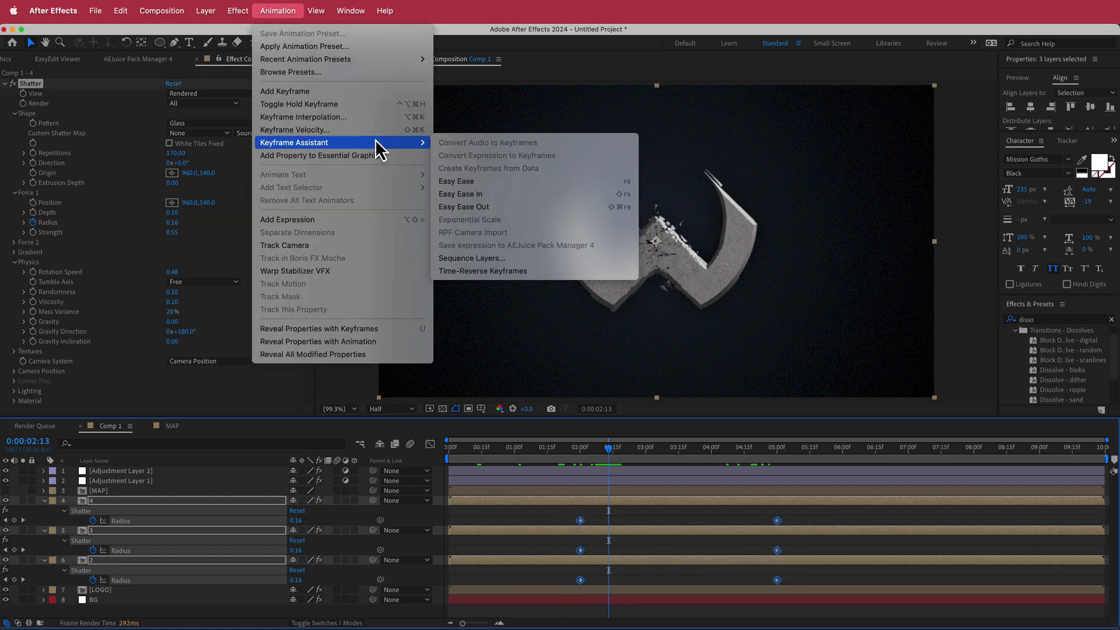
{"action": "left_click", "coordinate": [460, 182]}
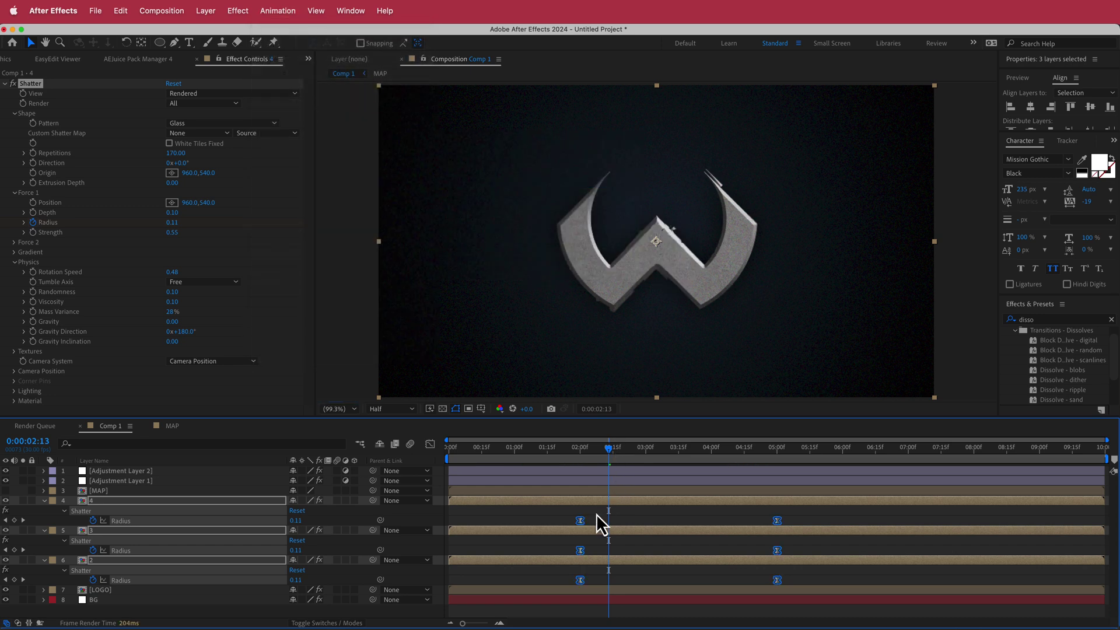
Step: Move the first Radius keyframes of layers 4, 3 and 2 to about 1 second and check the animation up to 0:00:06:12
{"action": "left_click_drag", "start_coordinate": [596, 515], "coordinate": [514, 576]}
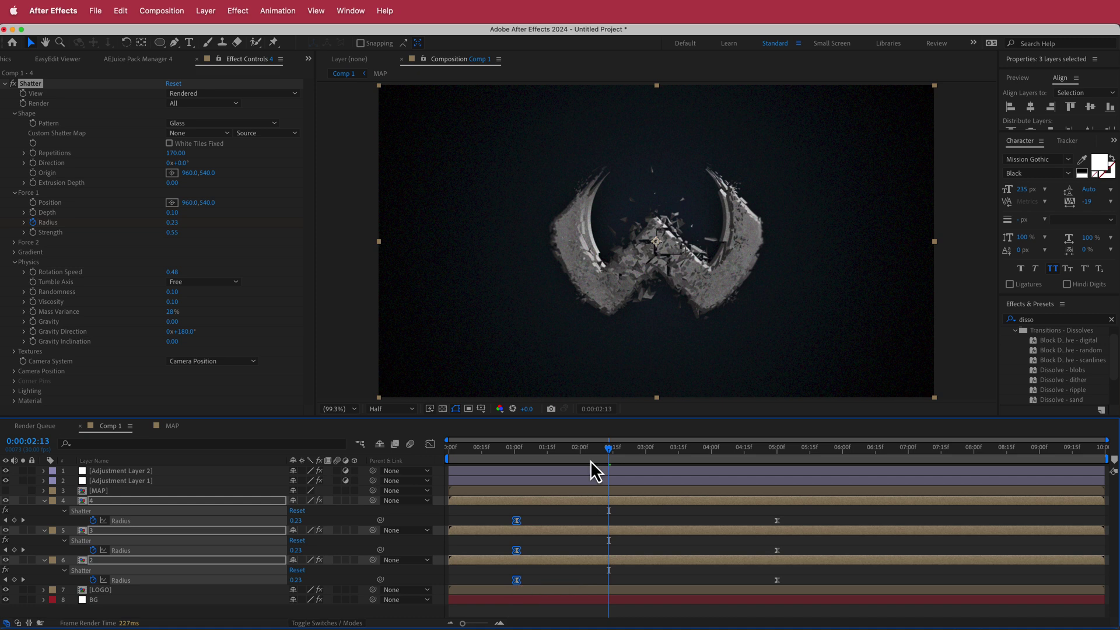
{"action": "left_click_drag", "start_coordinate": [610, 450], "coordinate": [870, 449]}
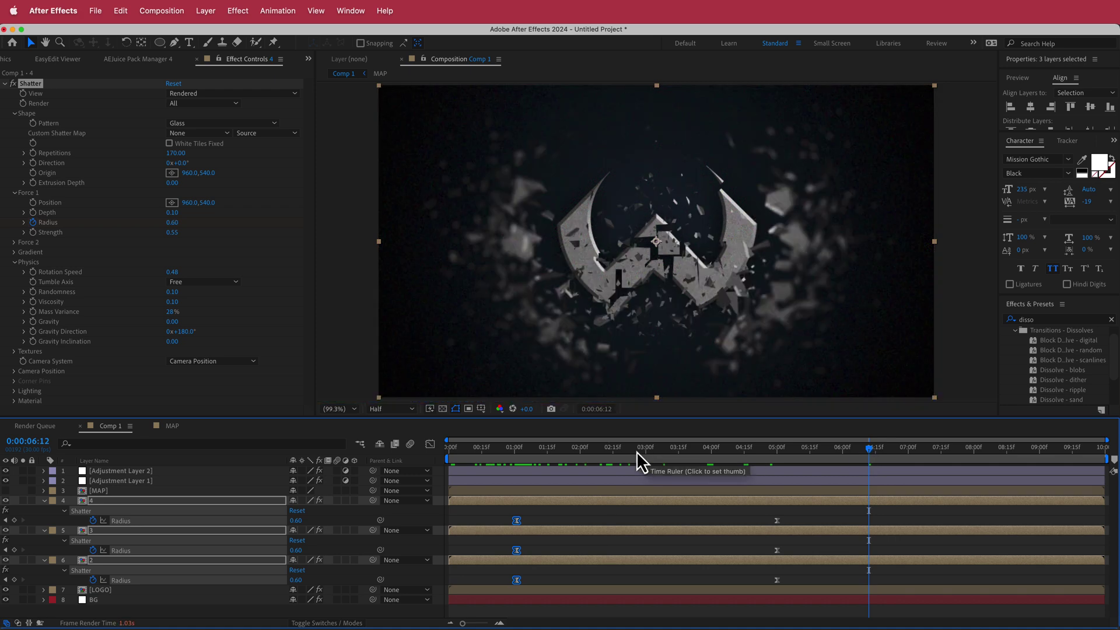
{"action": "left_click", "coordinate": [340, 294]}
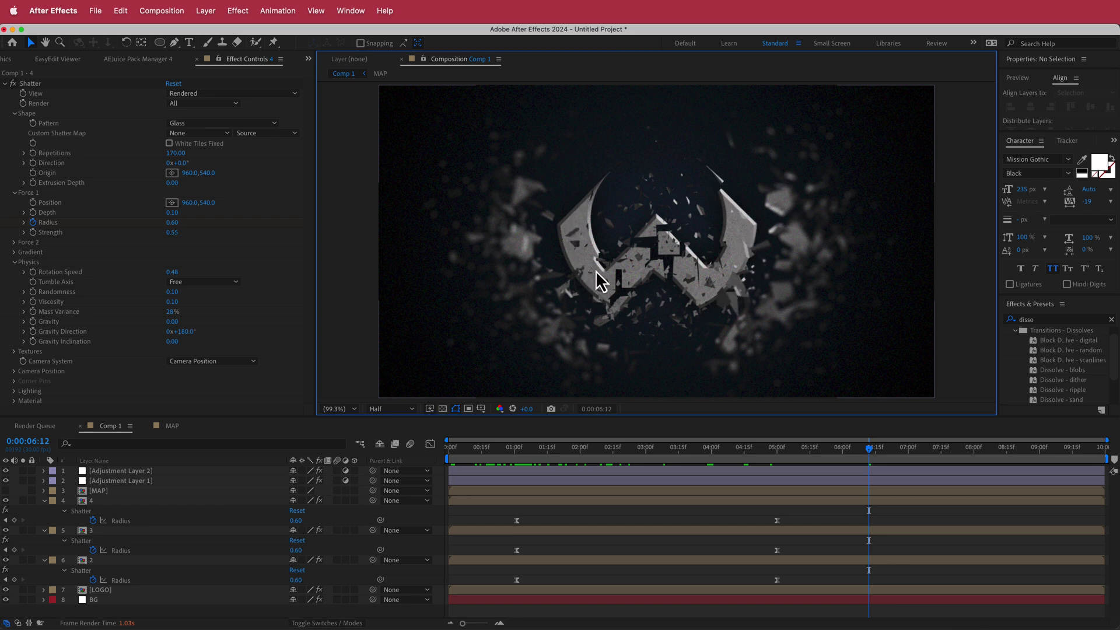
Step: Apply the uni.Ecto effect to the LOGO layer
{"action": "left_click", "coordinate": [118, 591]}
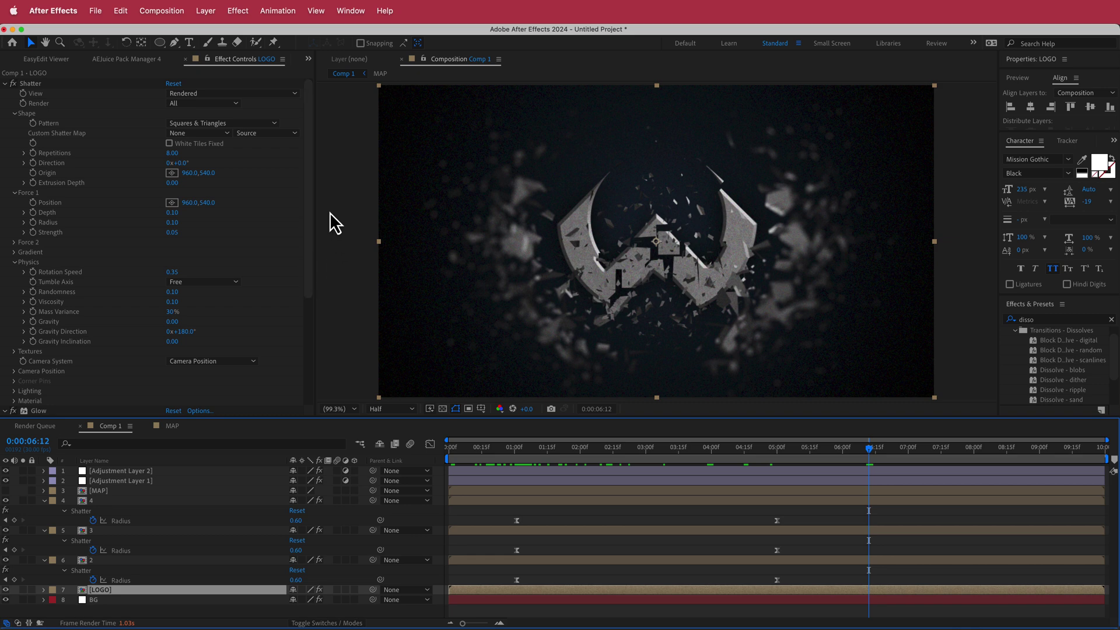
{"action": "key", "text": "ctrl+space"}
{"action": "type", "text": "ect"}
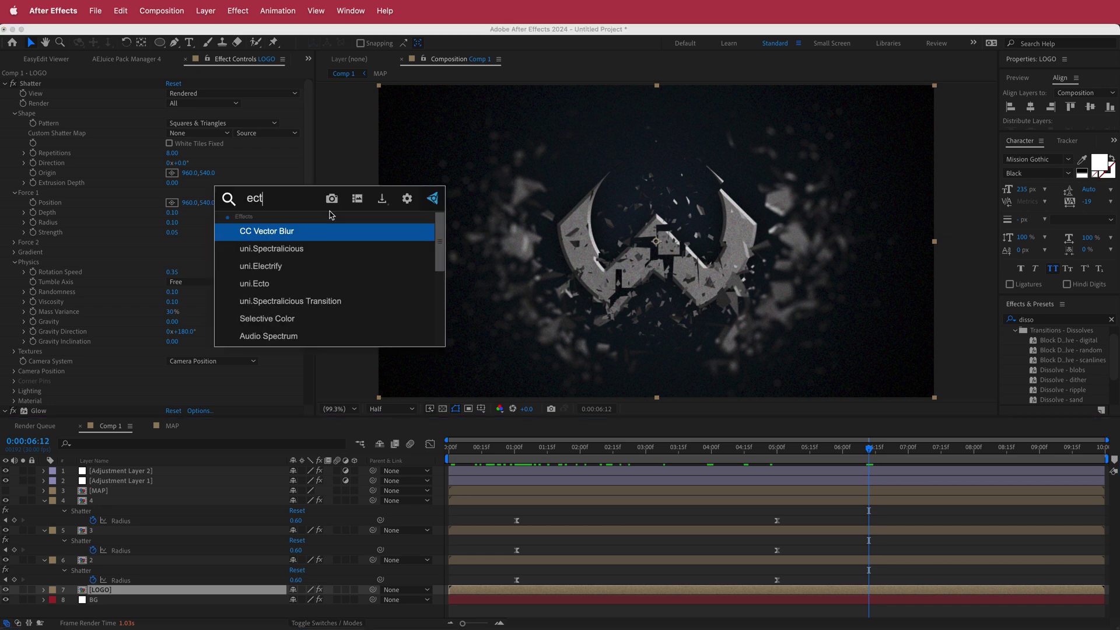
{"action": "key", "text": "Down"}
{"action": "key", "text": "Down"}
{"action": "key", "text": "Down"}
{"action": "key", "text": "Return"}
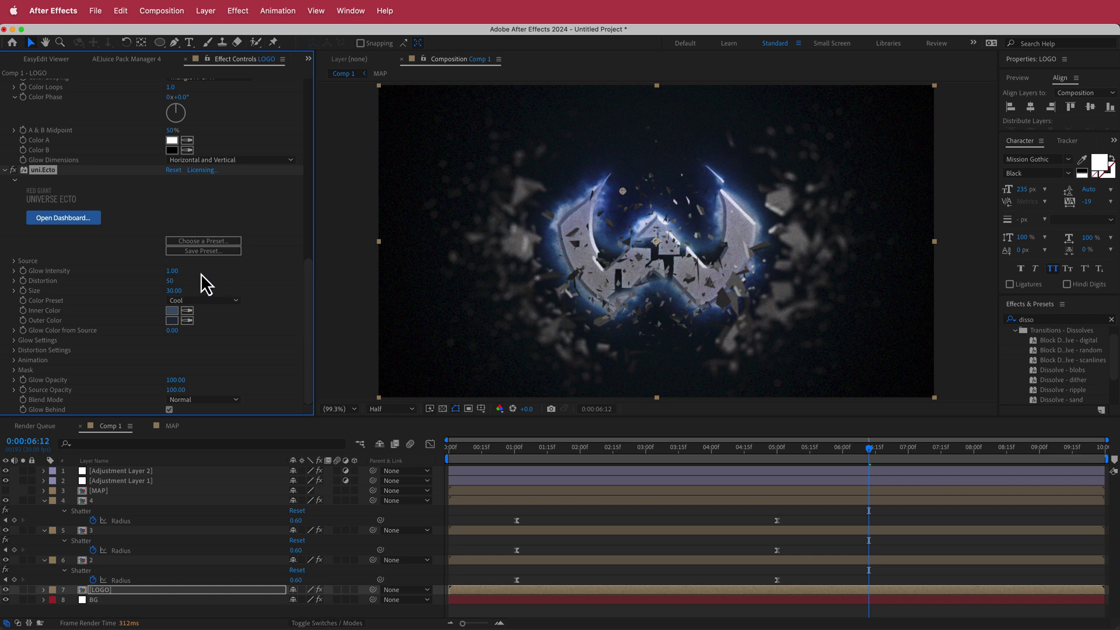
Step: Set the uni.Ecto glow intensity to 0.70 and adjust the glow size on the LOGO layer
{"action": "left_click", "coordinate": [173, 271]}
{"action": "key", "text": "Return"}
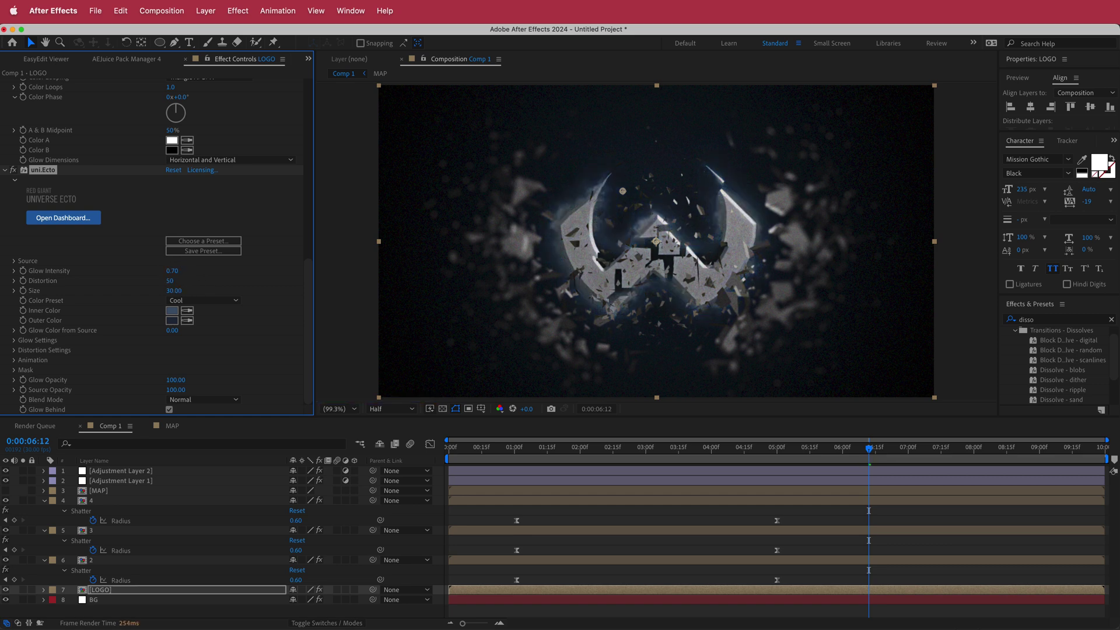
{"action": "left_click", "coordinate": [174, 290]}
{"action": "key", "text": "Return"}
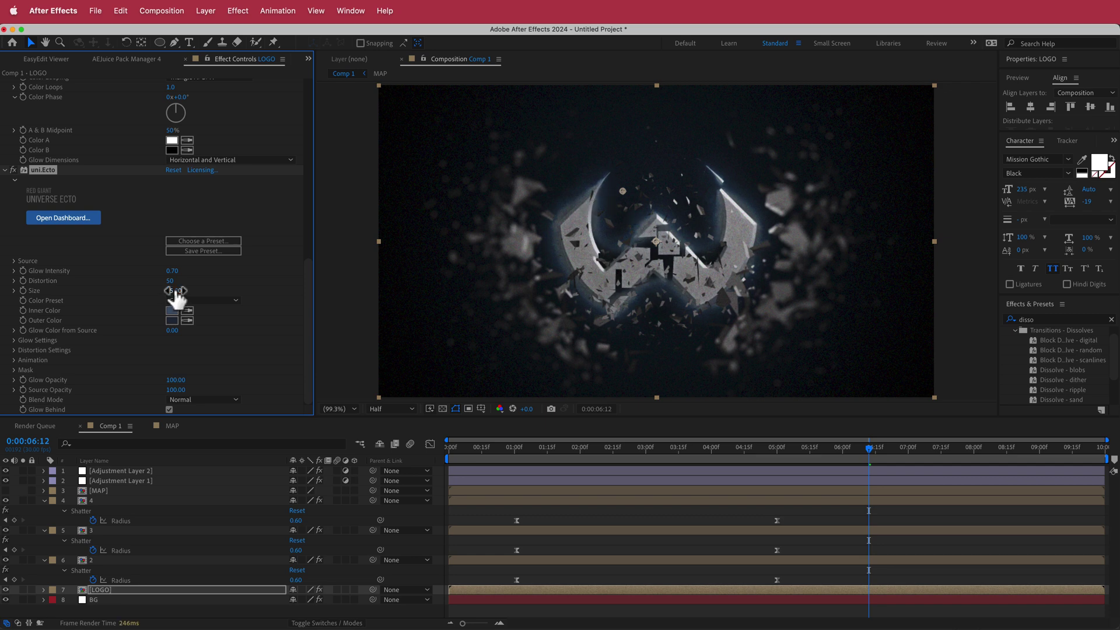
Step: Review the glow and light flare on the shattering logo at different times, up to 0:00:04:26
{"action": "left_click_drag", "start_coordinate": [866, 449], "coordinate": [756, 461]}
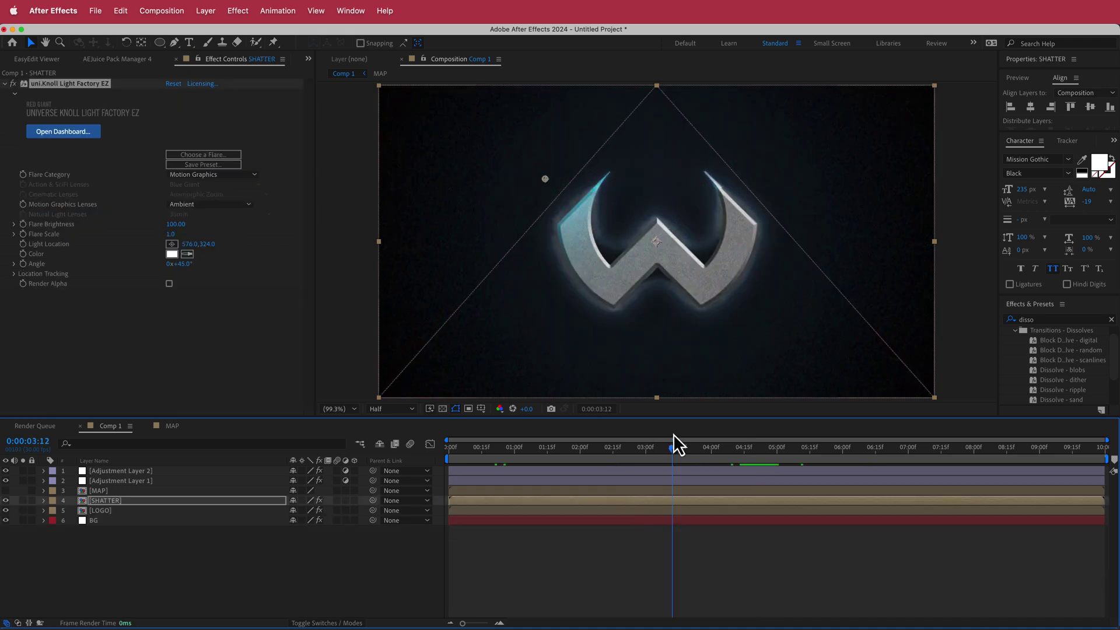
{"action": "left_click", "coordinate": [768, 435]}
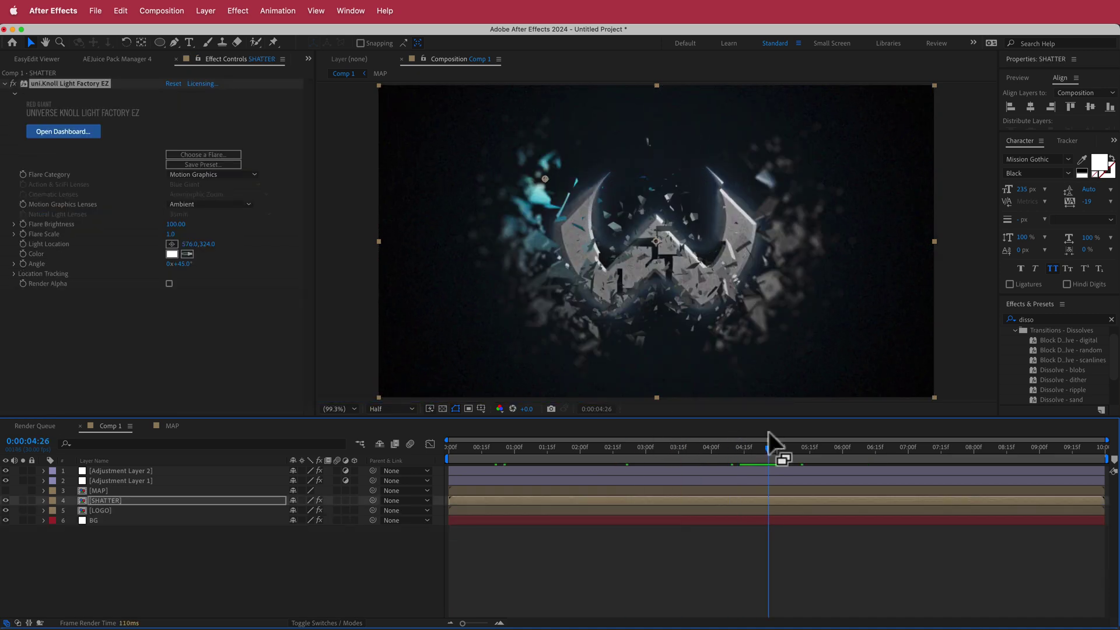